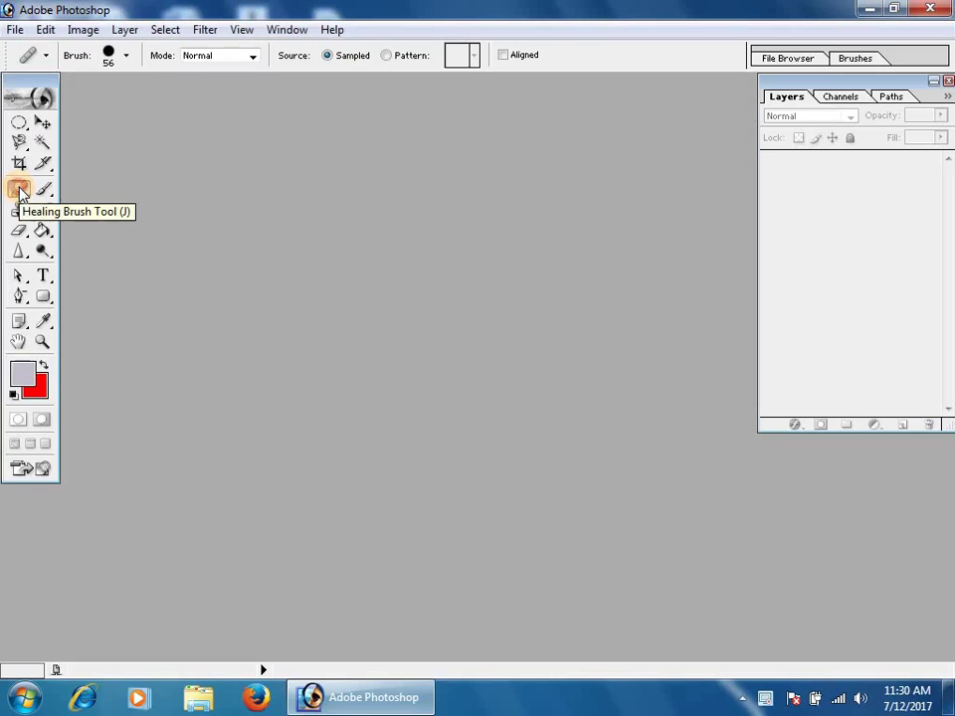
Activate the Healing Brush, open the bollywoodt image from the john folder and maximize its document window.
mouse_move(22, 192)
left_mouse_down()
mouse_move(165, 187)
mouse_move(80, 198)
mouse_move(87, 192)
mouse_move(12, 189)
mouse_move(365, 252)
mouse_move(428, 318)
left_mouse_up()
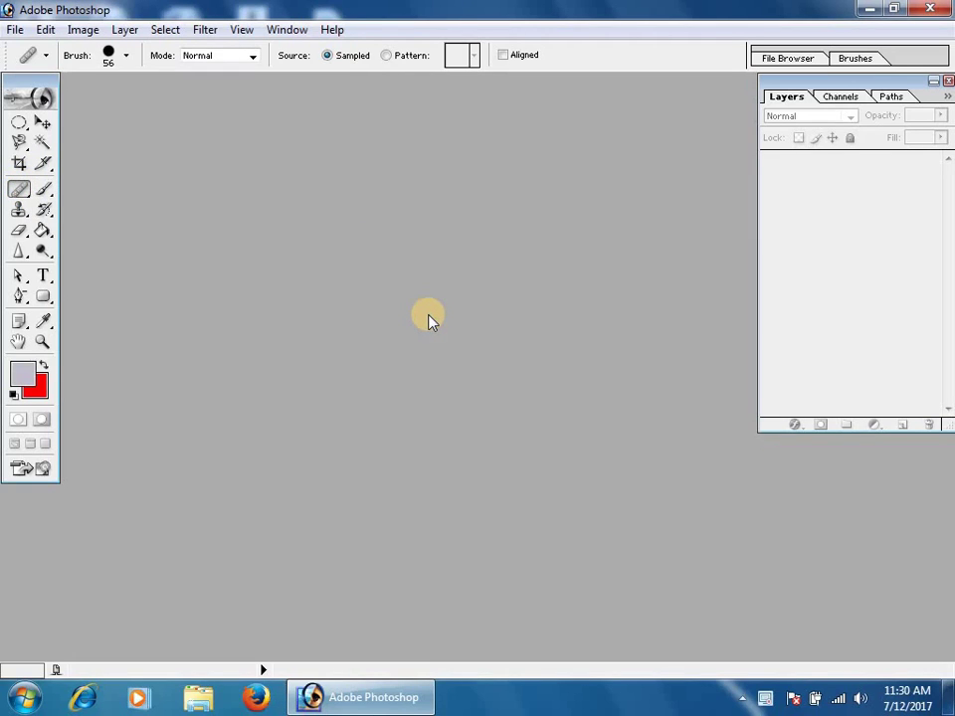
double_click(405, 254)
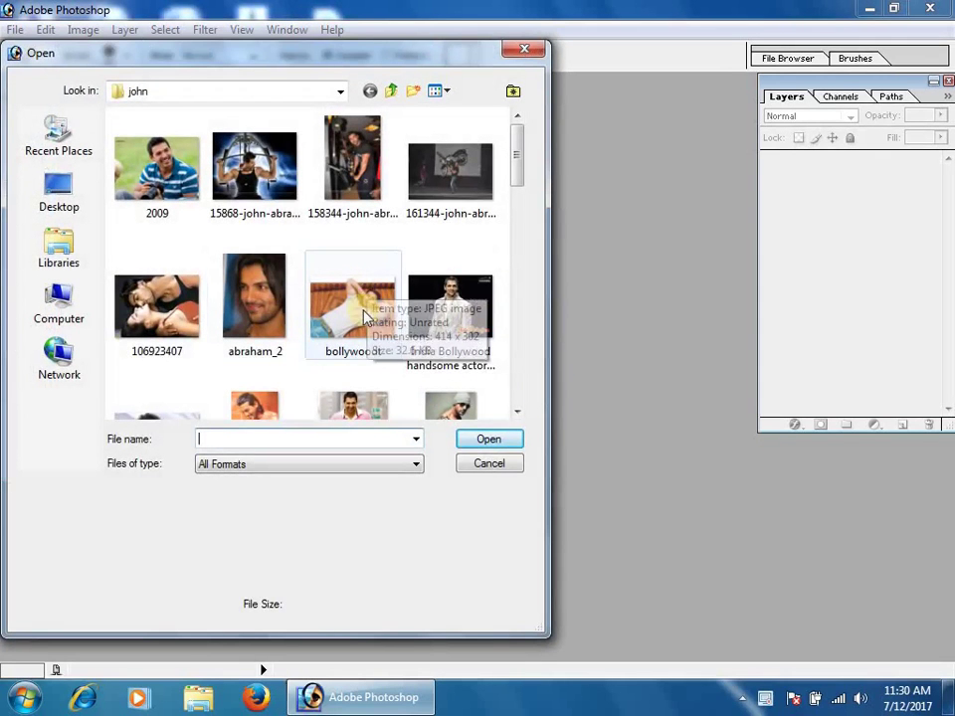
left_click(356, 301)
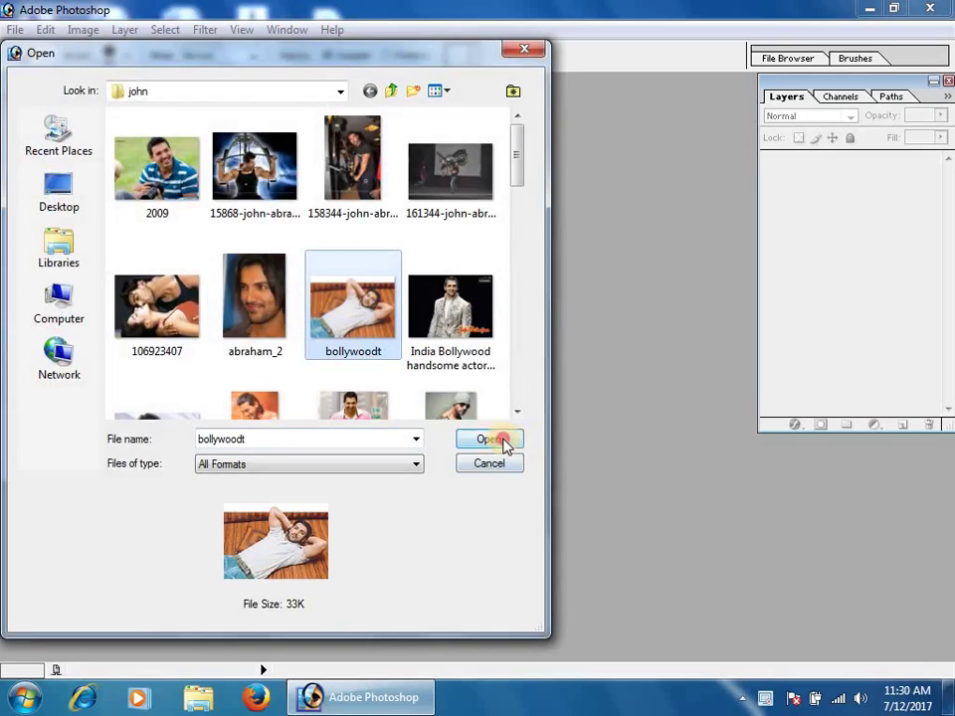
left_click(489, 439)
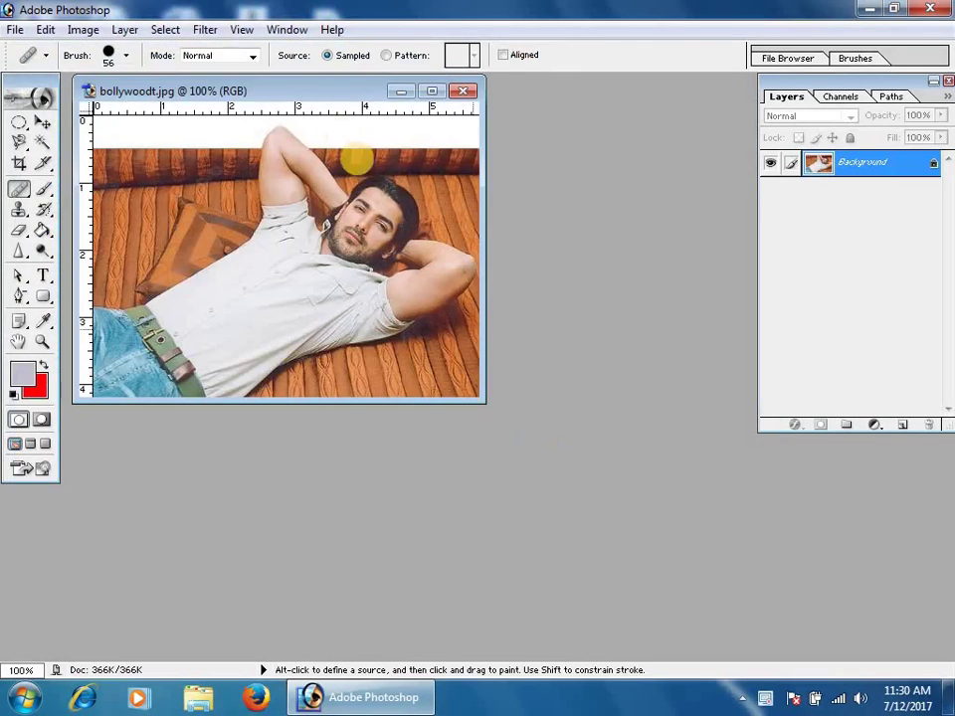
double_click(331, 90)
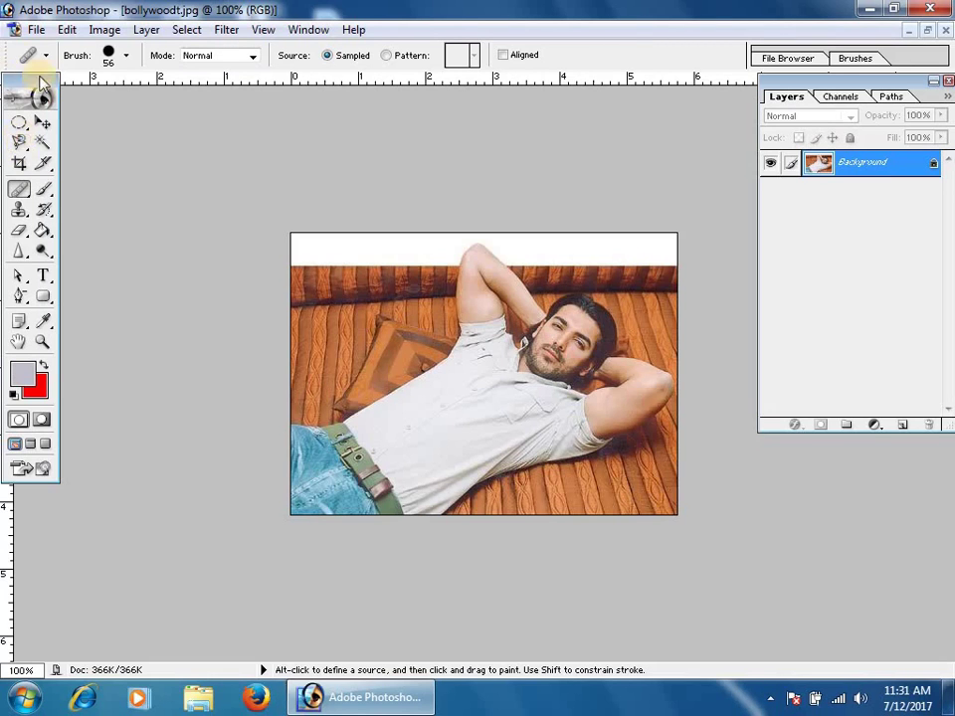
Sample the man's forehead with the Healing Brush and paint a copy of his face over the sofa and cushion beside him.
left_click_drag(22, 195, 78, 186)
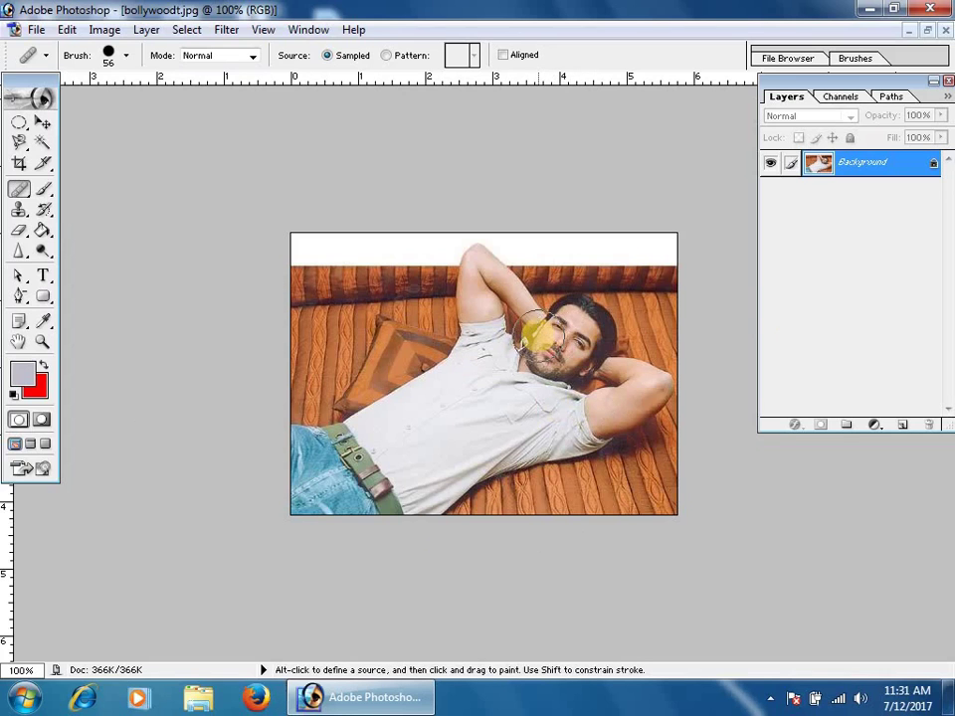
key("ctrl")
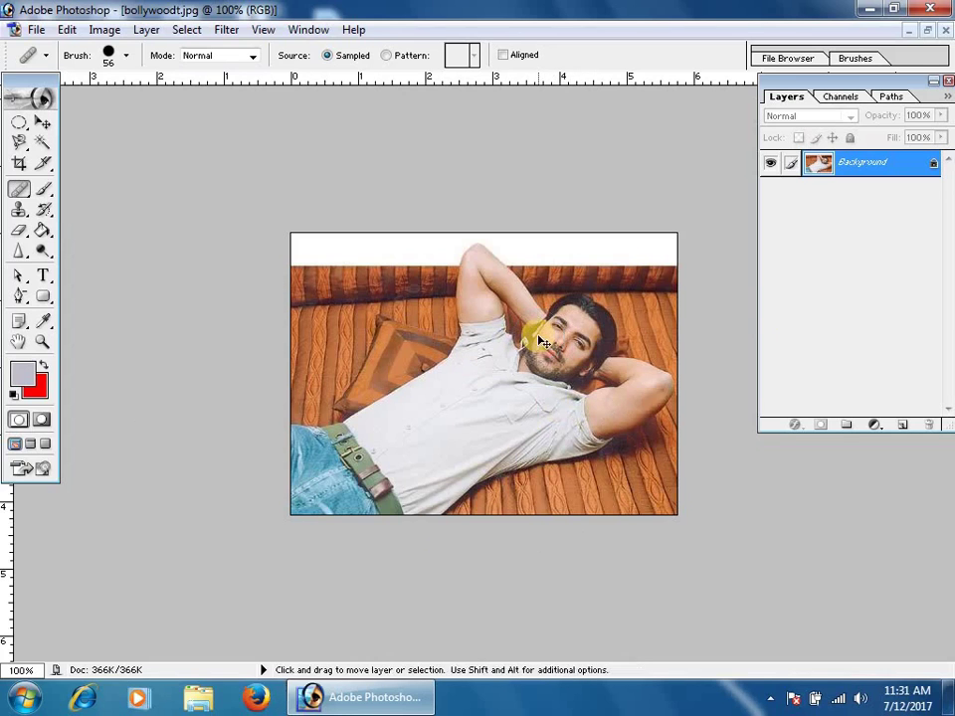
key("ctrl+space")
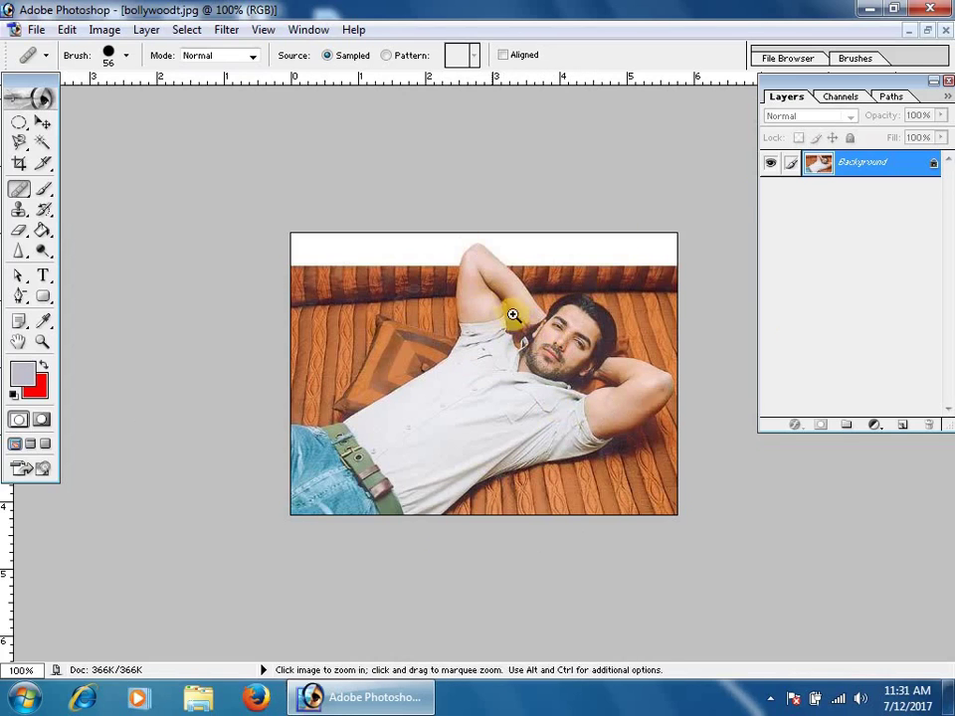
left_click(519, 309)
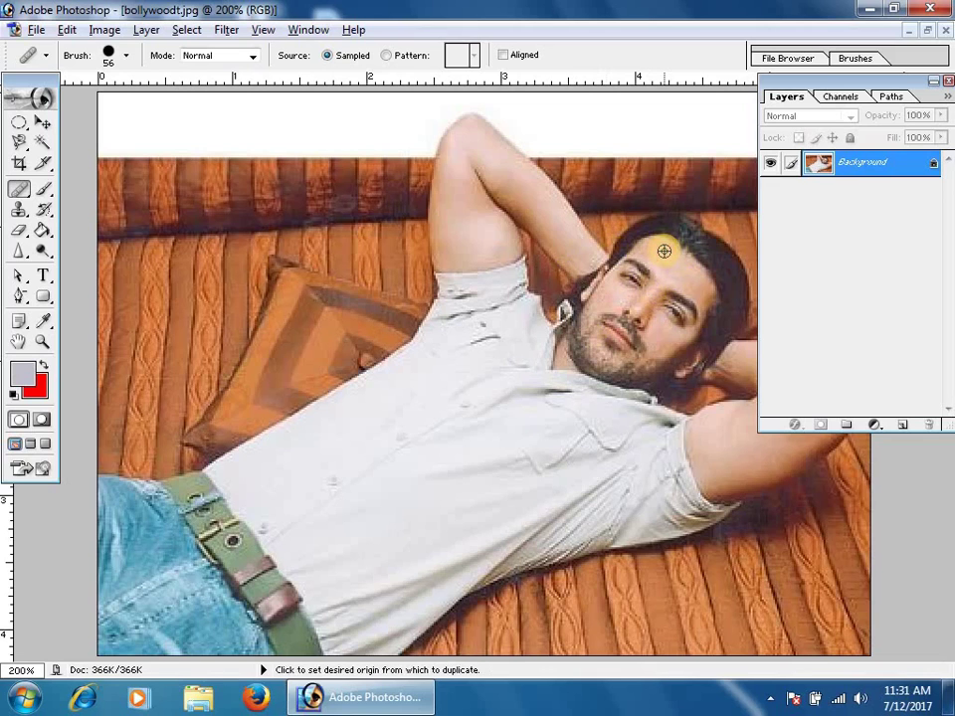
left_click(664, 251, "alt")
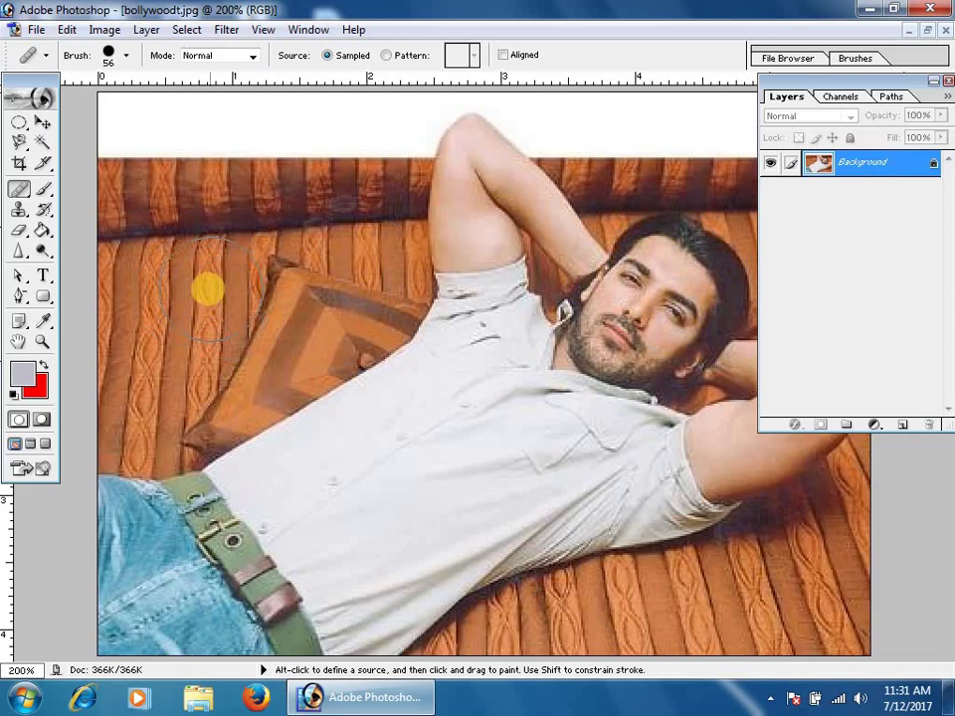
mouse_move(198, 280)
left_mouse_down()
mouse_move(280, 274)
mouse_move(277, 304)
mouse_move(157, 295)
mouse_move(198, 324)
mouse_move(244, 337)
mouse_move(223, 341)
mouse_move(208, 328)
mouse_move(213, 304)
mouse_move(209, 324)
mouse_move(208, 314)
left_mouse_up()
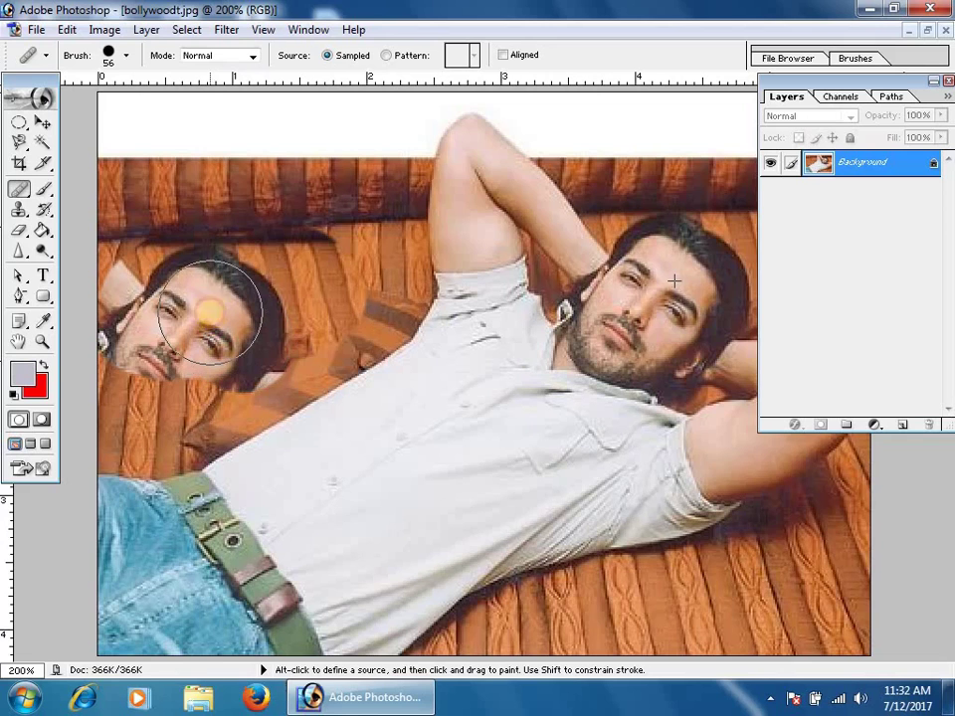
mouse_move(209, 314)
left_mouse_down()
mouse_move(194, 371)
mouse_move(211, 345)
mouse_move(209, 392)
mouse_move(163, 392)
mouse_move(177, 350)
mouse_move(149, 374)
mouse_move(140, 409)
mouse_move(152, 419)
mouse_move(212, 394)
mouse_move(212, 405)
mouse_move(213, 300)
mouse_move(217, 334)
mouse_move(195, 257)
mouse_move(239, 271)
mouse_move(217, 297)
mouse_move(183, 288)
left_mouse_up()
key("ctrl+z")
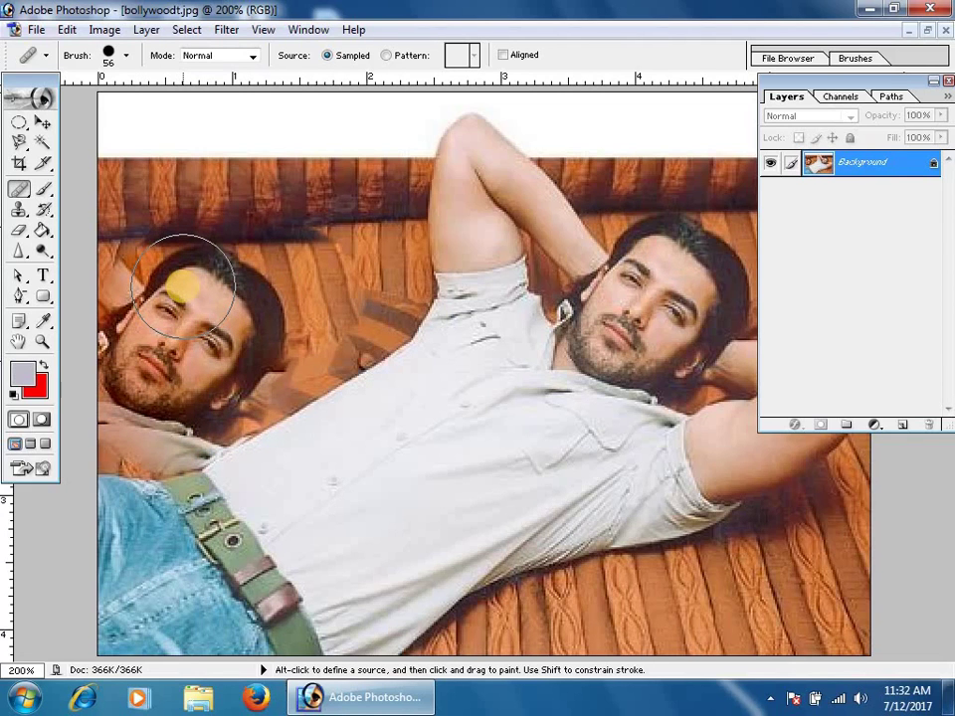
left_click_drag(182, 289, 182, 288)
left_click(871, 167)
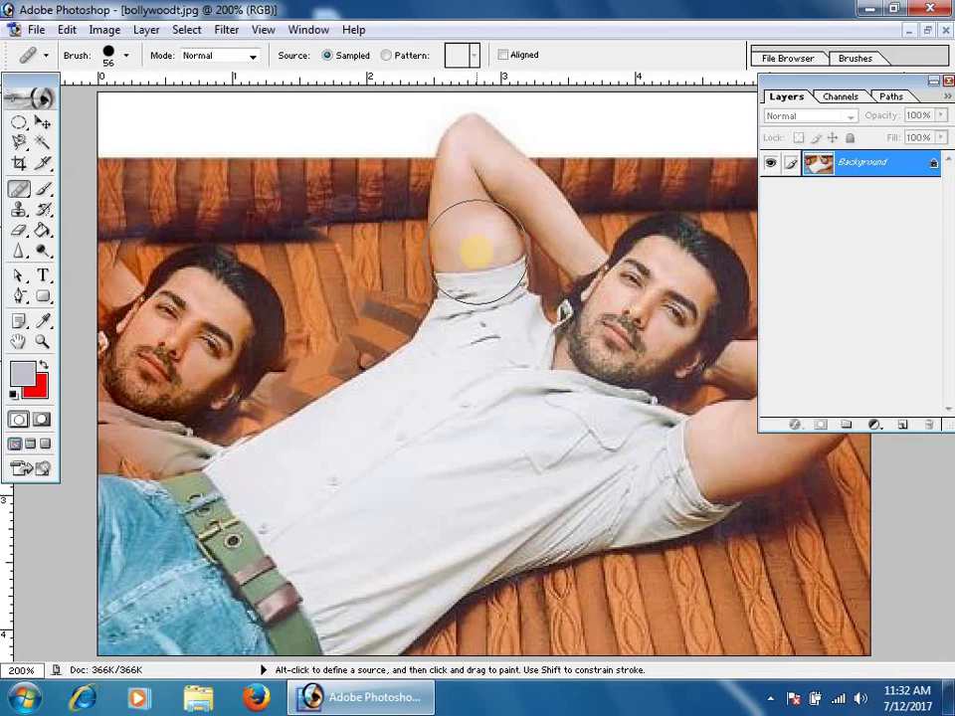
Try different Healing Brush sizes and set the diameter to 37 px.
right_click(488, 249)
left_click_drag(556, 280, 530, 277)
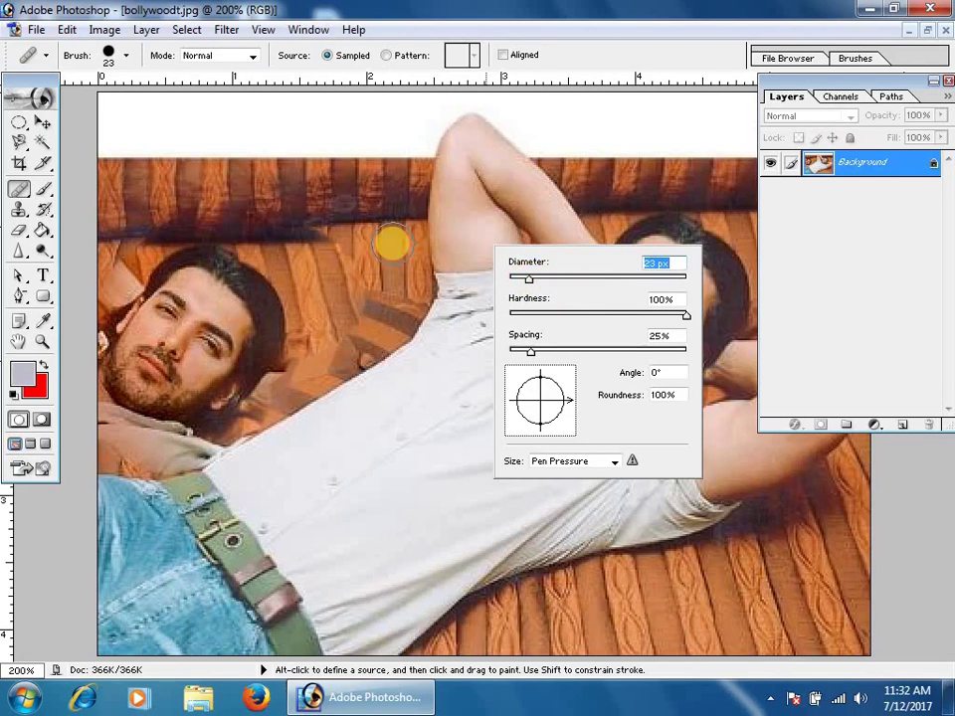
left_click_drag(588, 284, 655, 280)
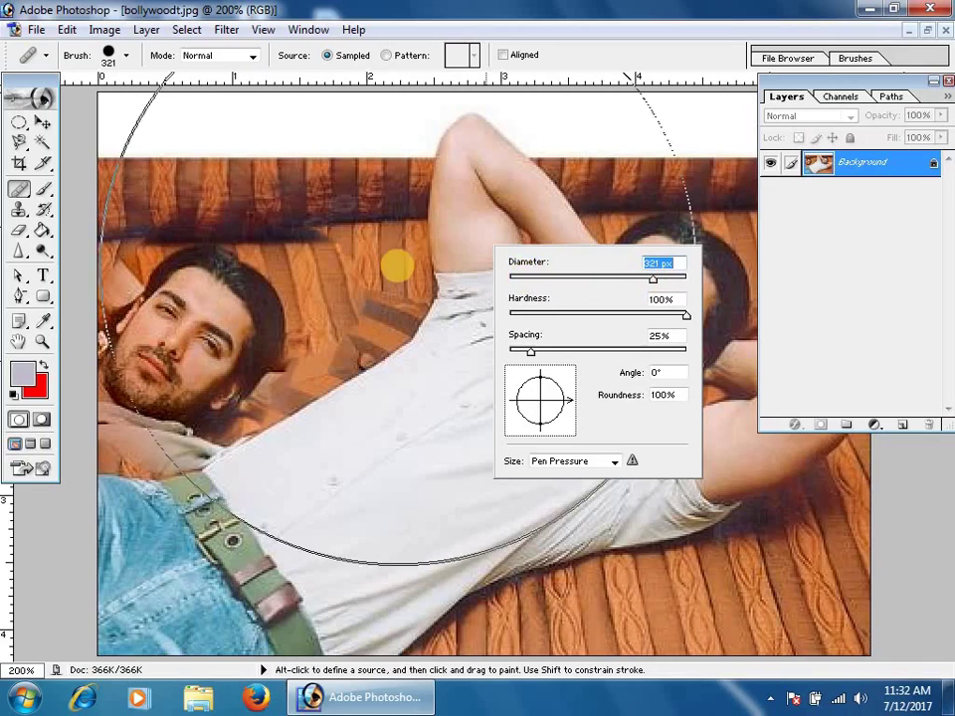
mouse_move(571, 277)
left_mouse_down()
mouse_move(513, 284)
mouse_move(539, 281)
left_mouse_up()
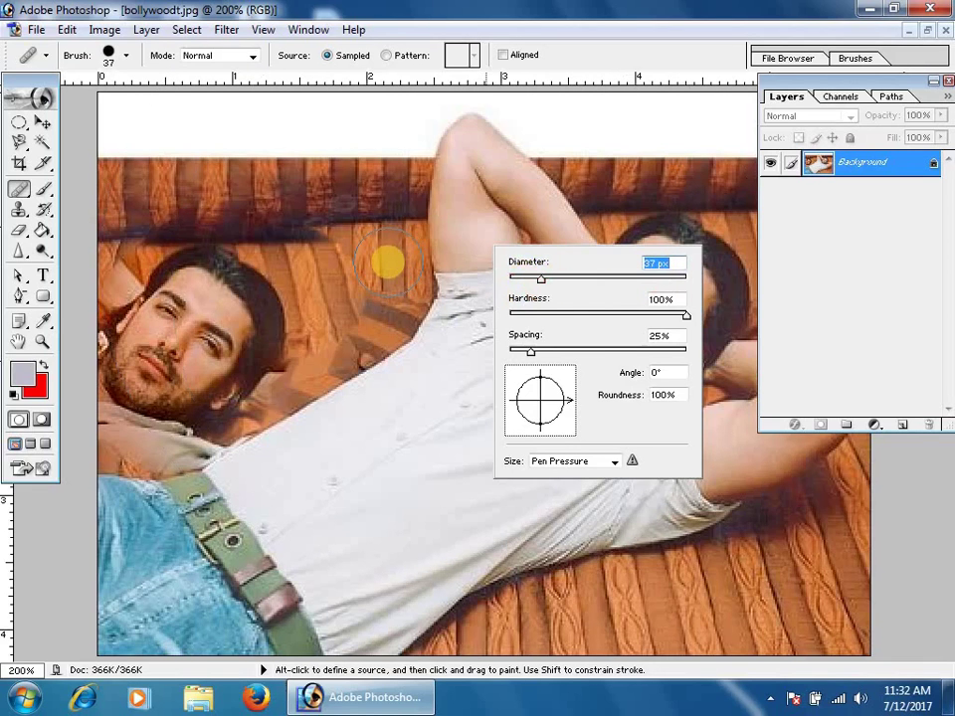
key("Return")
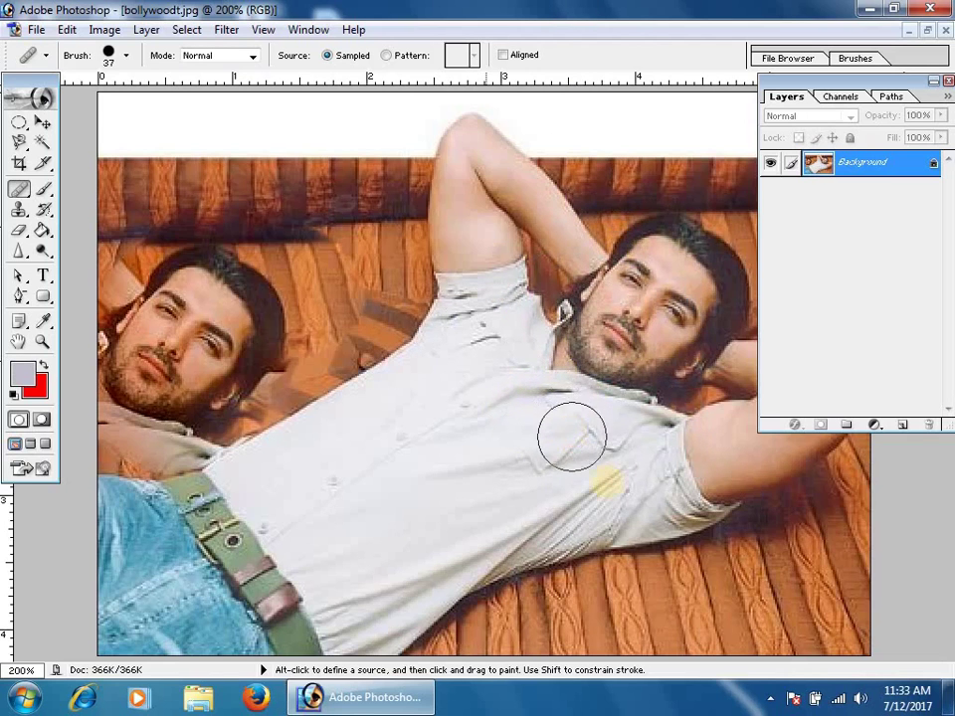
Try healing the sofa and raised arm area from a source on the shirt sleeve, and undo this and the earlier face copy.
key("alt")
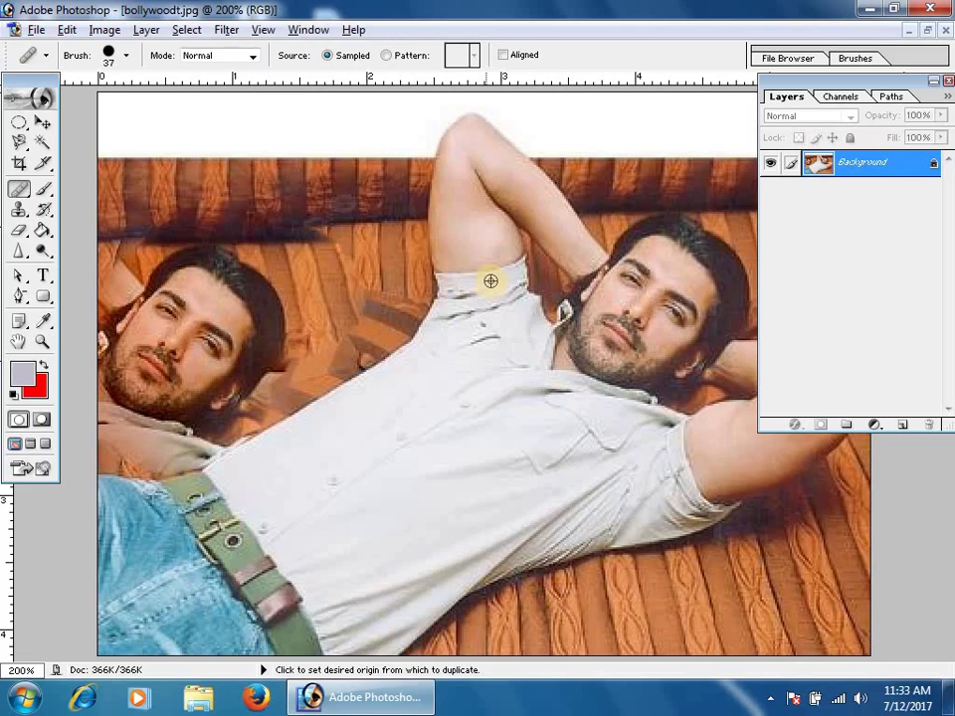
left_click(489, 284, "alt")
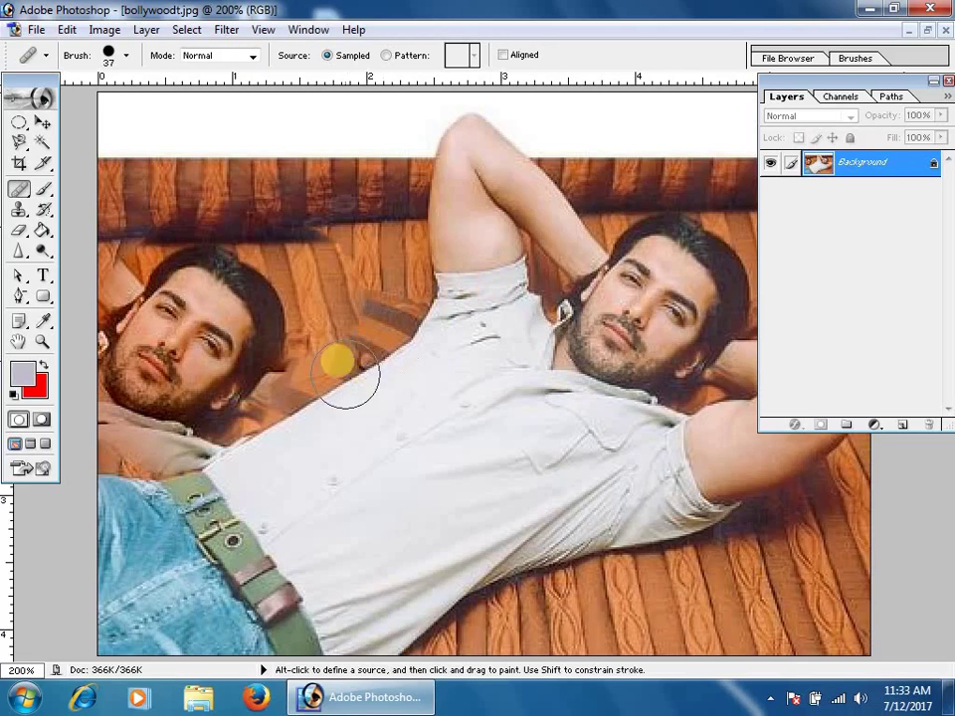
mouse_move(311, 212)
left_mouse_down()
mouse_move(298, 203)
mouse_move(309, 256)
mouse_move(364, 207)
mouse_move(370, 224)
mouse_move(322, 250)
mouse_move(299, 277)
mouse_move(288, 241)
mouse_move(321, 345)
mouse_move(433, 255)
mouse_move(427, 347)
mouse_move(390, 364)
mouse_move(400, 333)
left_mouse_up()
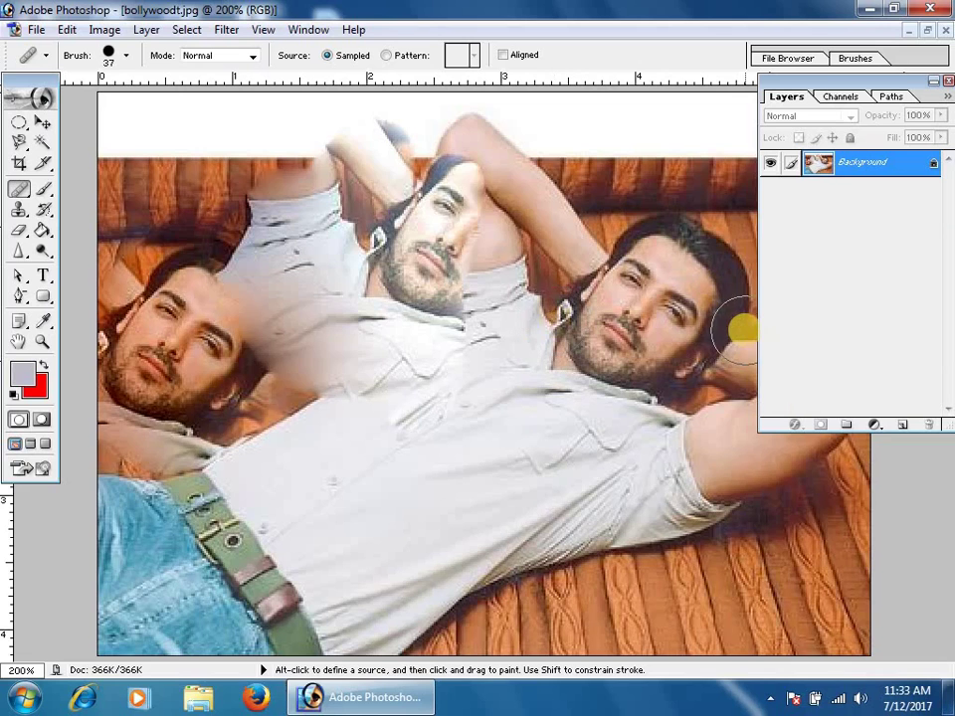
key("ctrl+z")
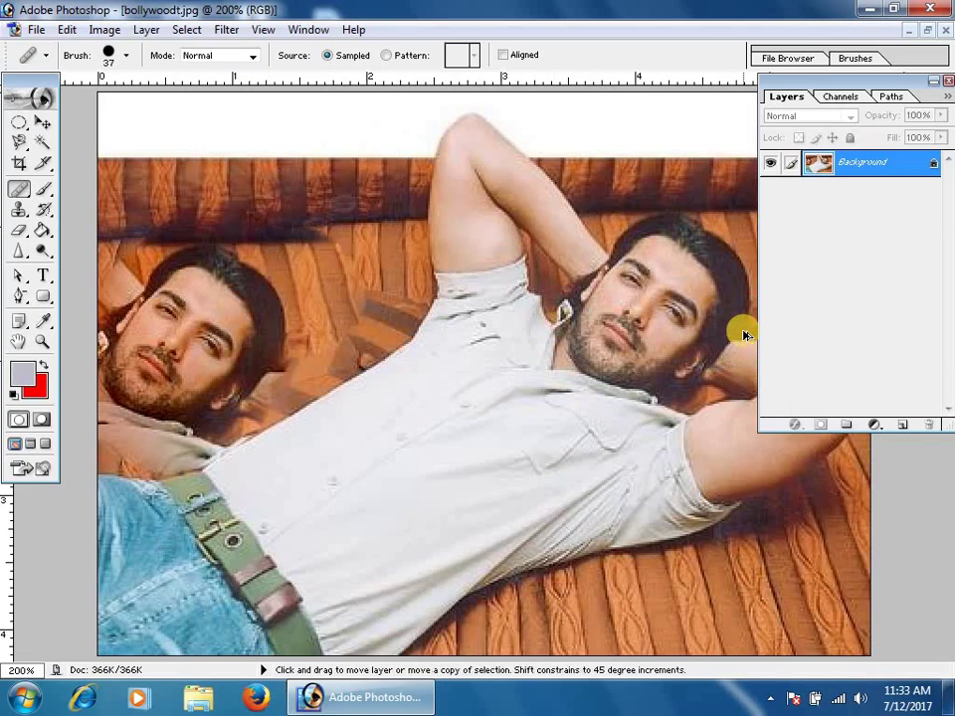
key("ctrl+alt+z")
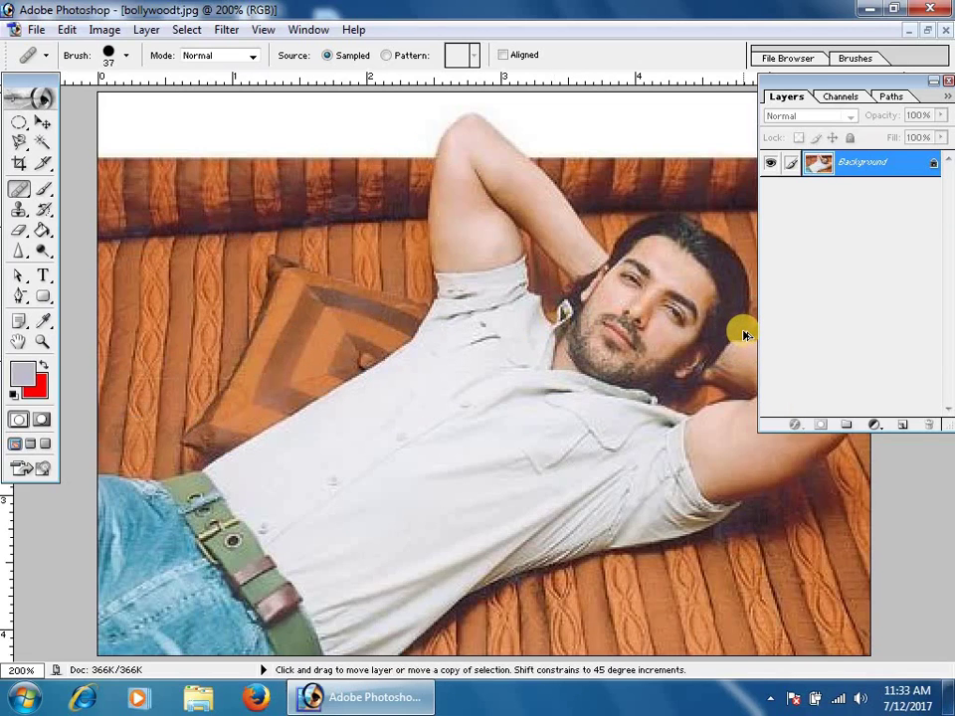
Reduce the Healing Brush diameter to 6 px for fine retouching of the face.
key("ctrl")
left_click(642, 365)
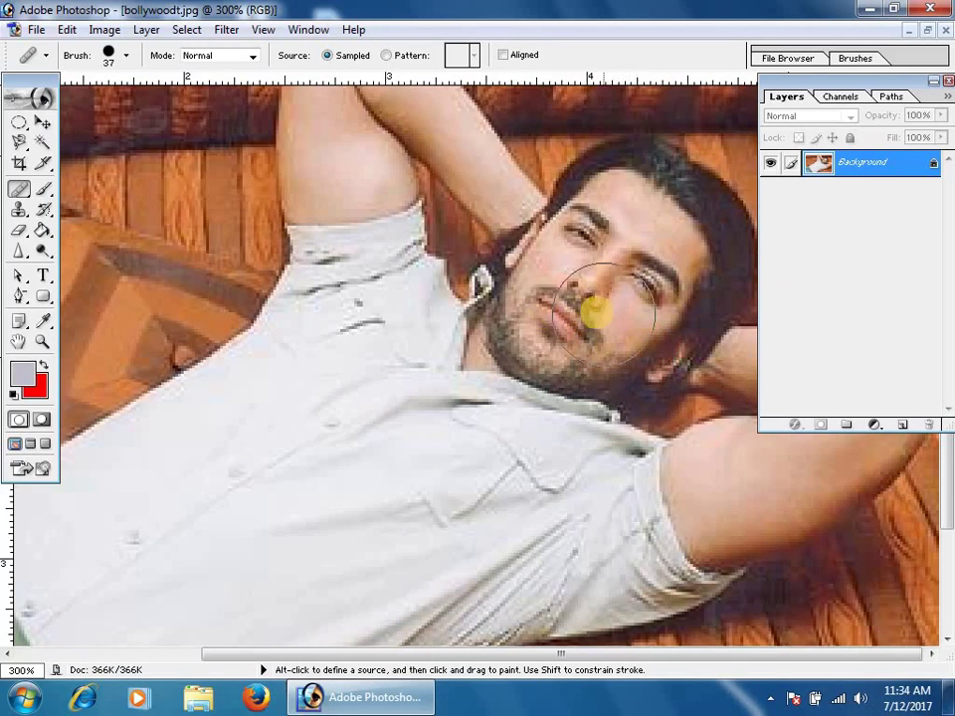
right_click(590, 268)
left_click_drag(637, 303, 622, 301)
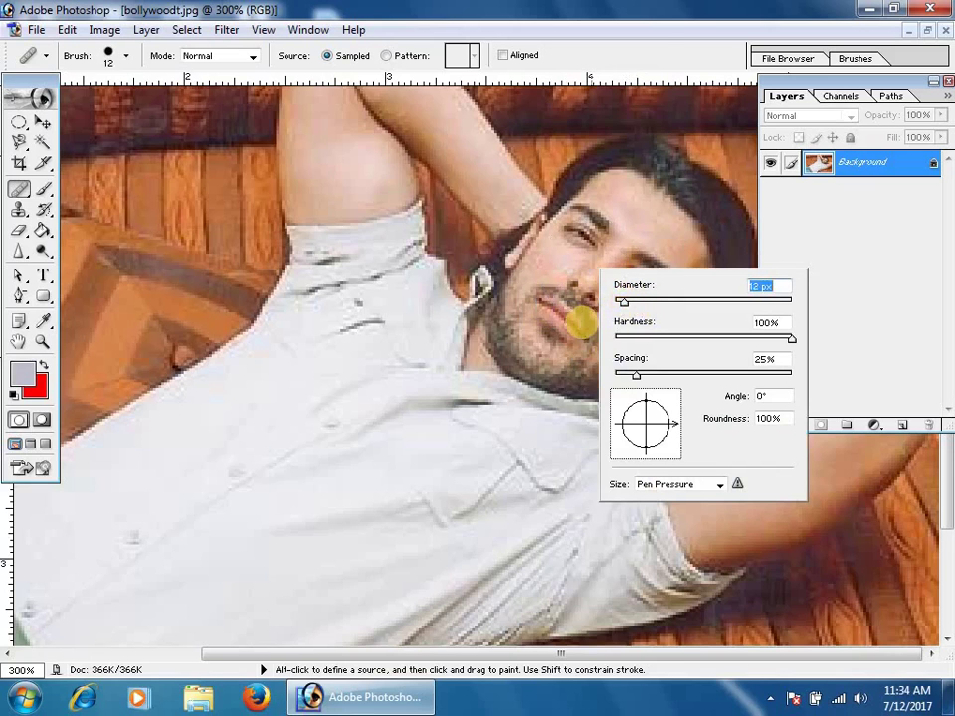
left_click(651, 41)
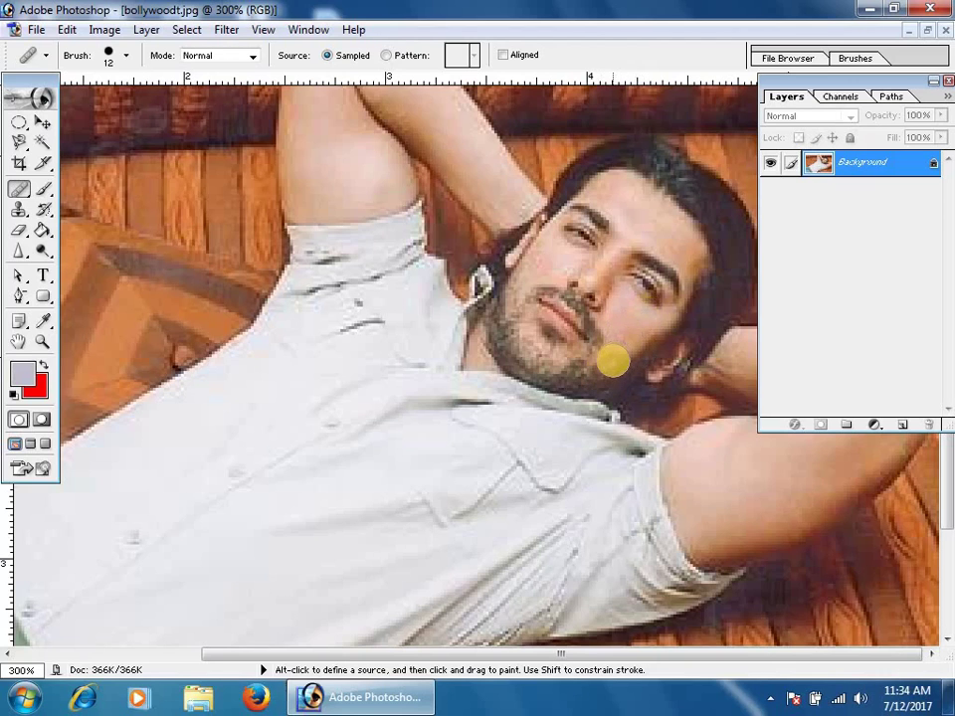
right_click(625, 336)
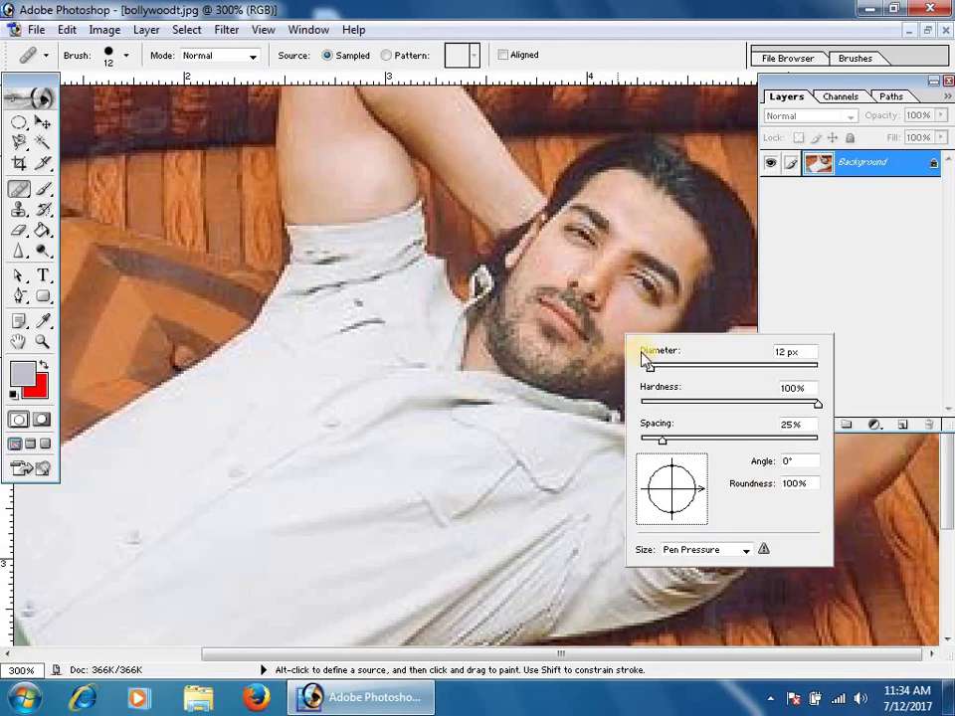
left_click_drag(648, 365, 646, 367)
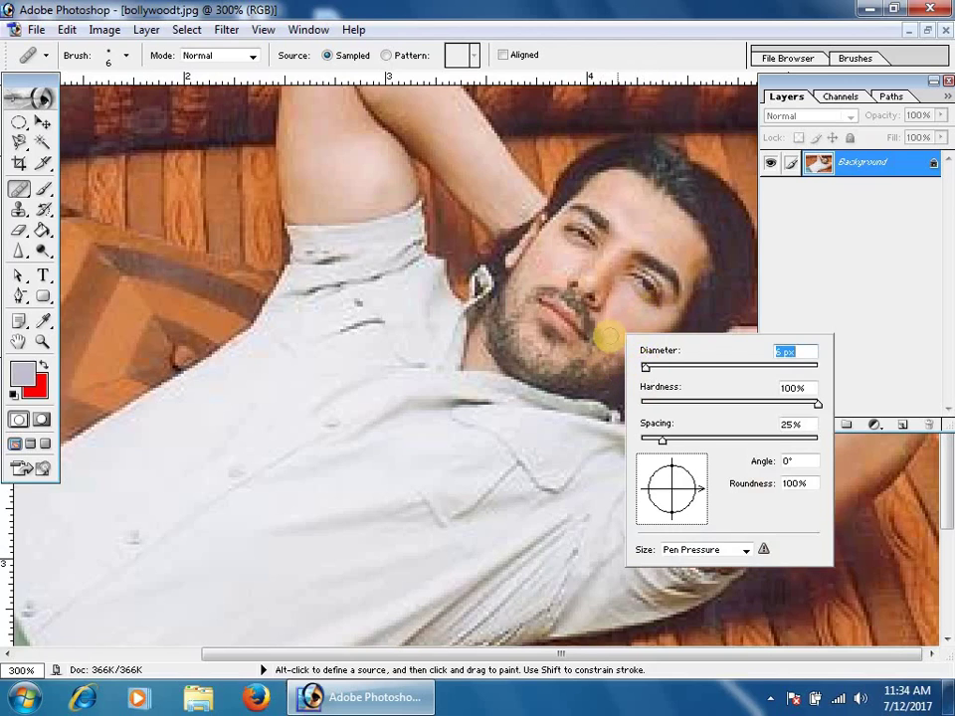
left_click(647, 36)
Sample clear skin on the man's cheek and heal the upper edge of his beard along the cheek and jaw.
key("alt")
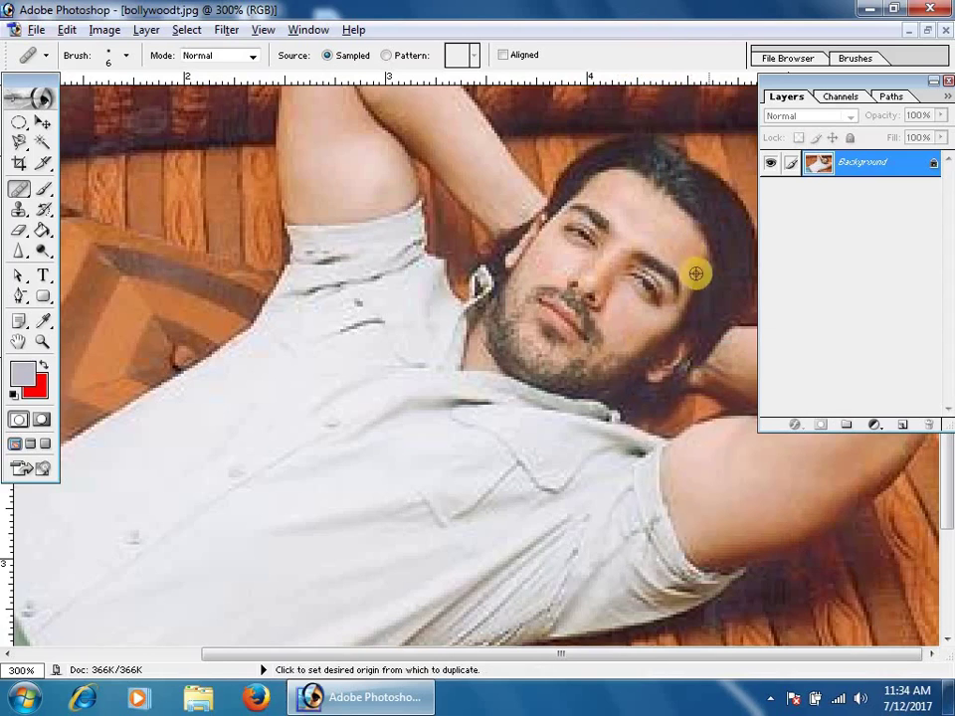
left_click(624, 327, "alt")
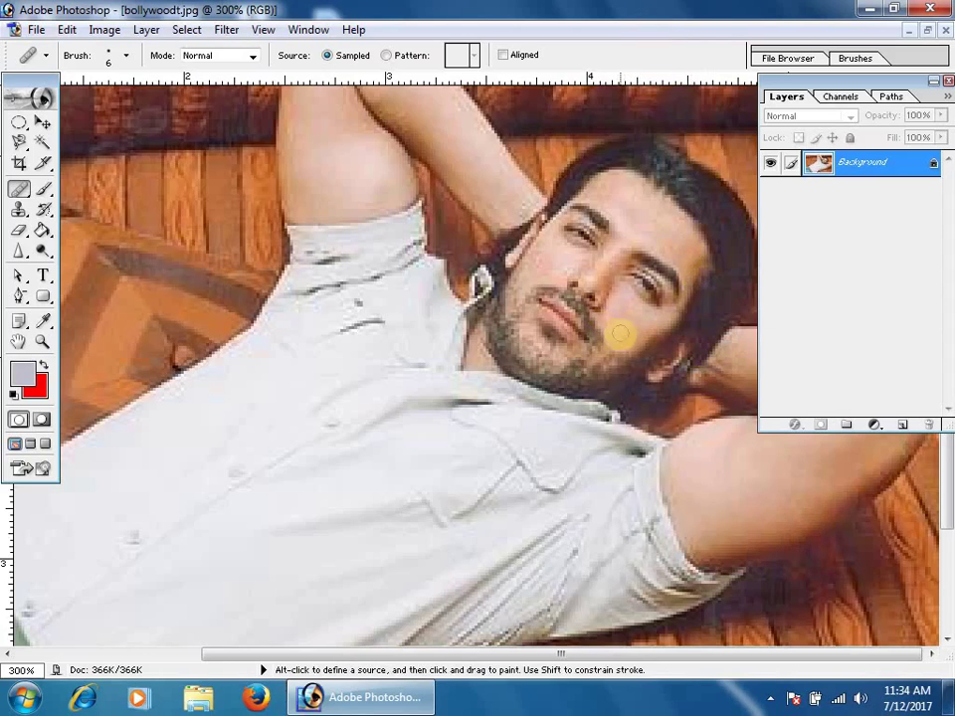
mouse_move(606, 363)
left_mouse_down()
mouse_move(618, 358)
mouse_move(593, 362)
mouse_move(611, 366)
mouse_move(609, 354)
mouse_move(586, 380)
mouse_move(571, 362)
mouse_move(607, 367)
left_mouse_up()
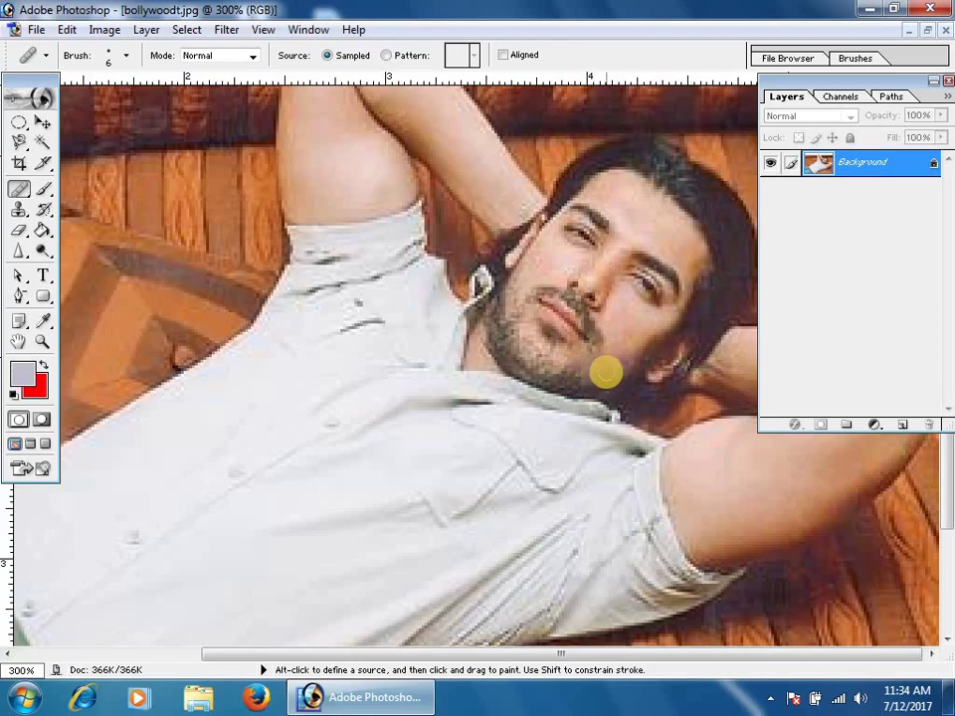
mouse_move(635, 344)
left_mouse_down()
mouse_move(669, 329)
mouse_move(657, 347)
mouse_move(685, 319)
left_mouse_up()
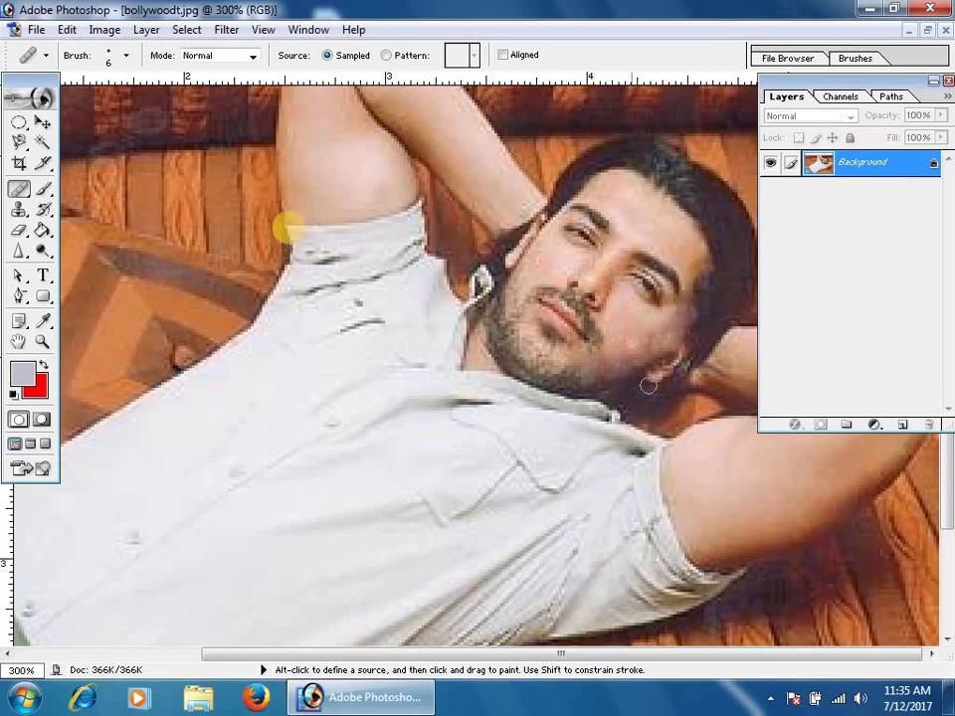
Outline the shirt's chest pocket with a freeform Patch tool selection in Source mode.
left_click(22, 196)
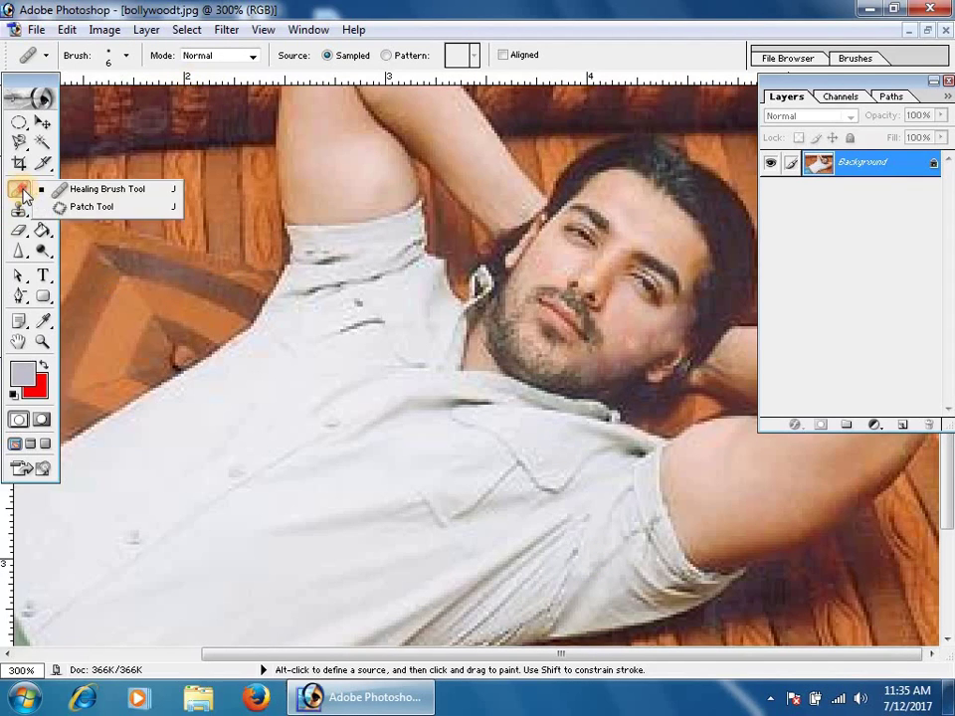
left_click(90, 206)
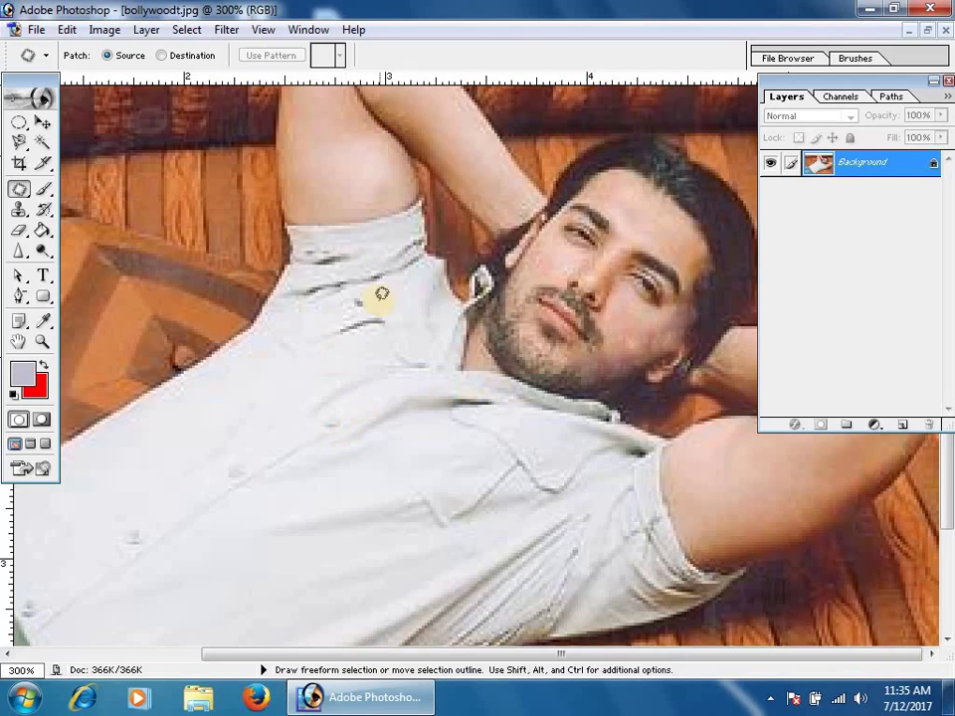
mouse_move(505, 465)
left_mouse_down()
mouse_move(474, 469)
mouse_move(409, 502)
mouse_move(474, 558)
mouse_move(573, 486)
mouse_move(487, 469)
left_mouse_up()
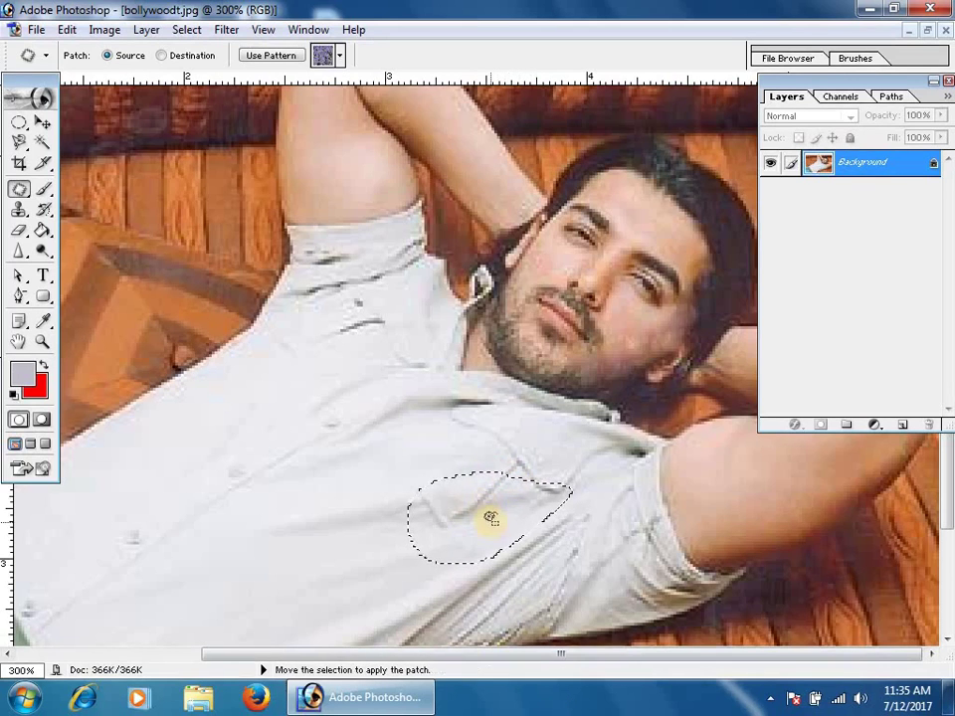
left_click_drag(17, 187, 79, 204)
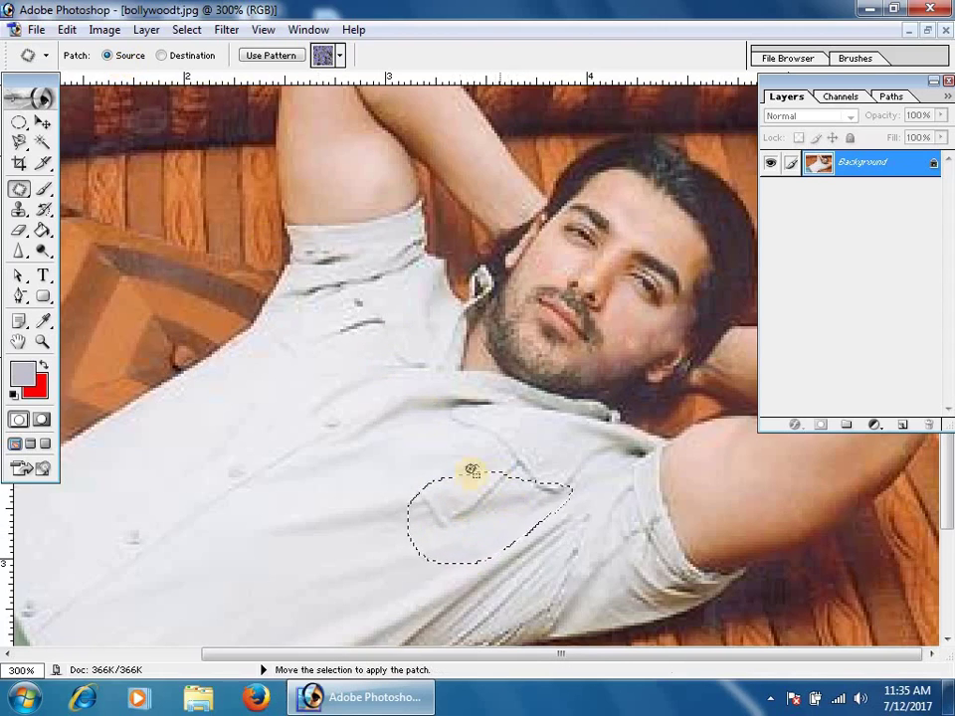
Try patching the outlined shirt pocket from the cushion area, the sleeve folds and the plain shirt fabric, undoing the patches.
mouse_move(449, 513)
left_mouse_down()
mouse_move(362, 347)
mouse_move(347, 284)
mouse_move(356, 180)
mouse_move(153, 302)
mouse_move(150, 320)
mouse_move(181, 352)
left_mouse_up()
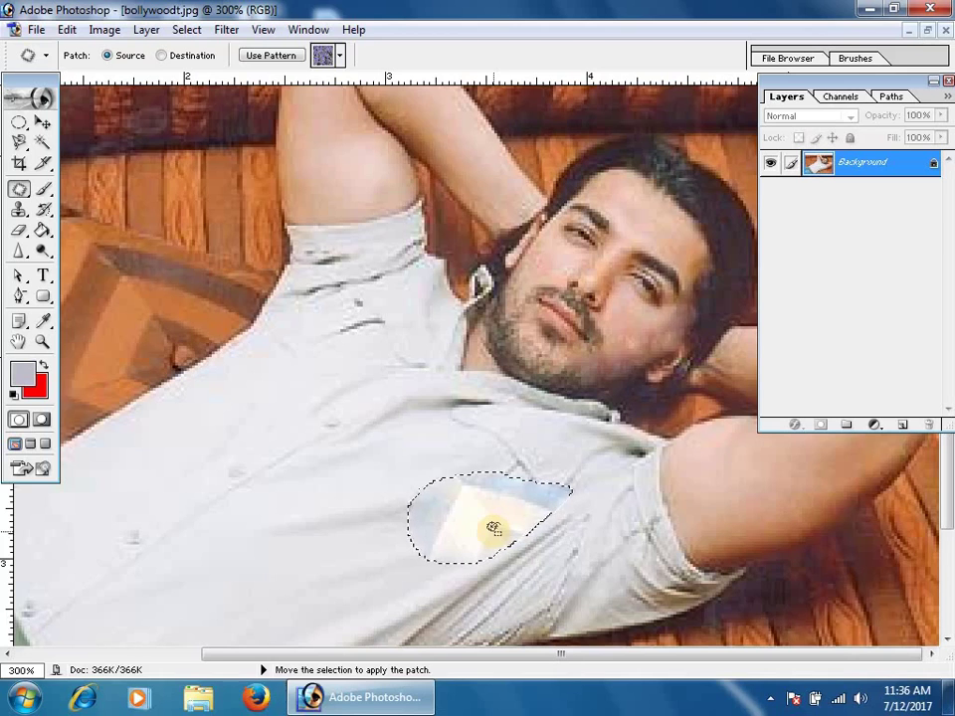
key("ctrl+z")
left_click_drag(494, 537, 364, 292)
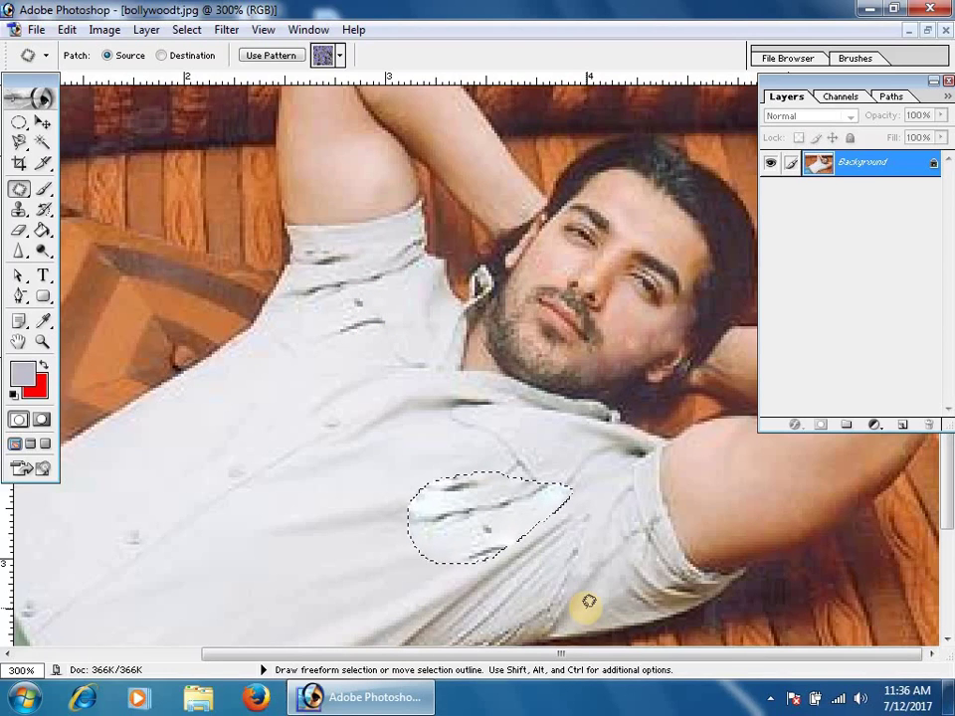
left_click_drag(488, 512, 342, 472)
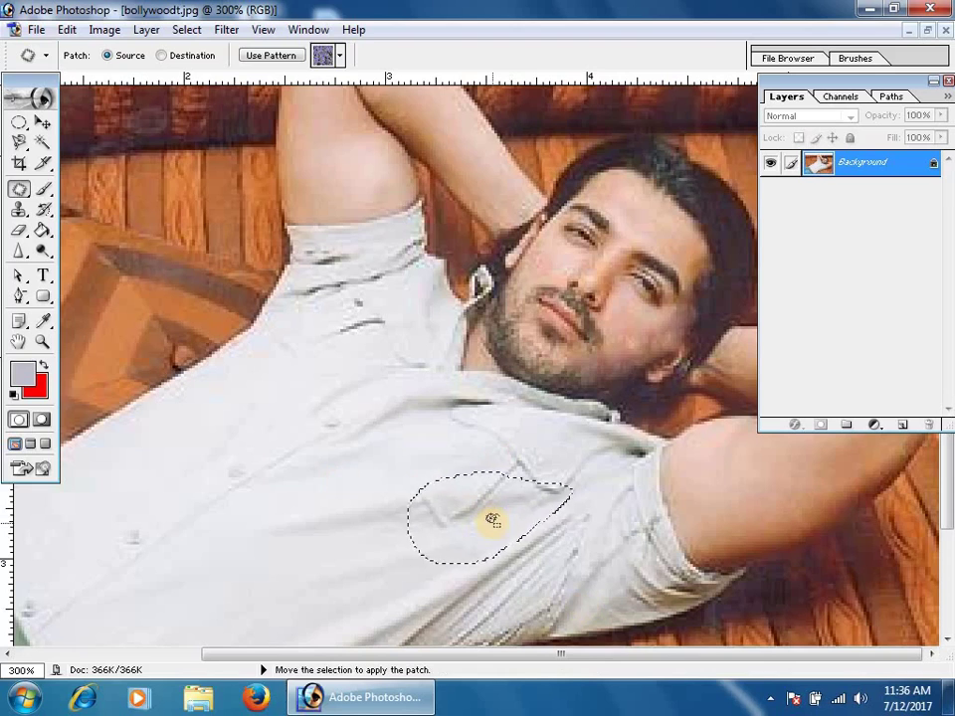
Patch the wrinkled button area below the raised sleeve onto the chest pocket in Destination mode, and deselect.
left_click(186, 57)
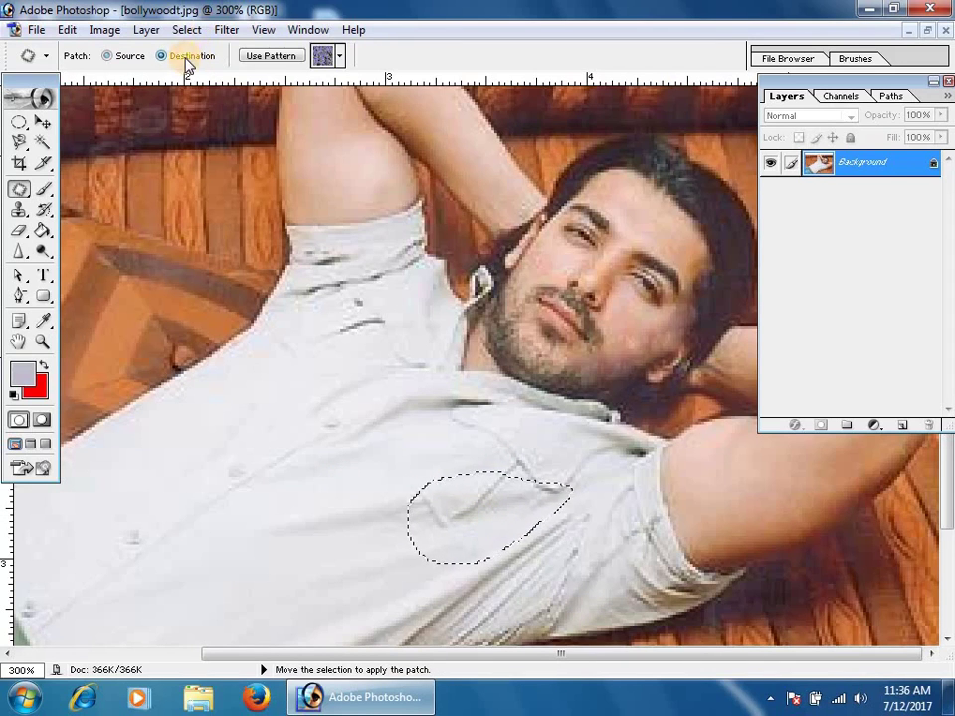
key("ctrl+d")
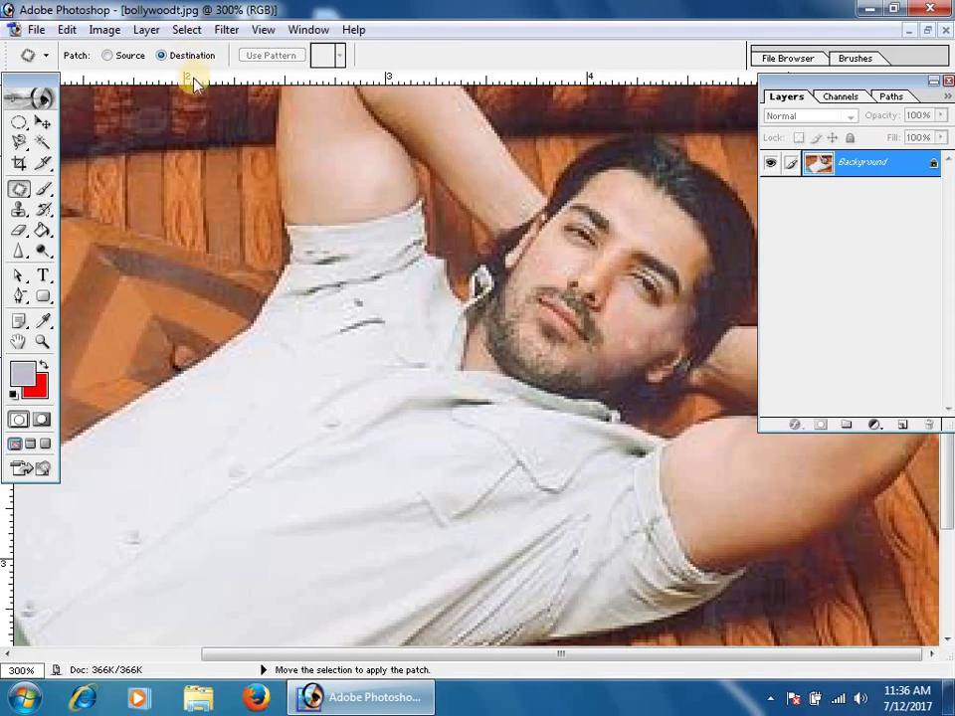
mouse_move(392, 260)
left_mouse_down()
mouse_move(356, 270)
mouse_move(299, 334)
mouse_move(369, 360)
mouse_move(390, 261)
left_mouse_up()
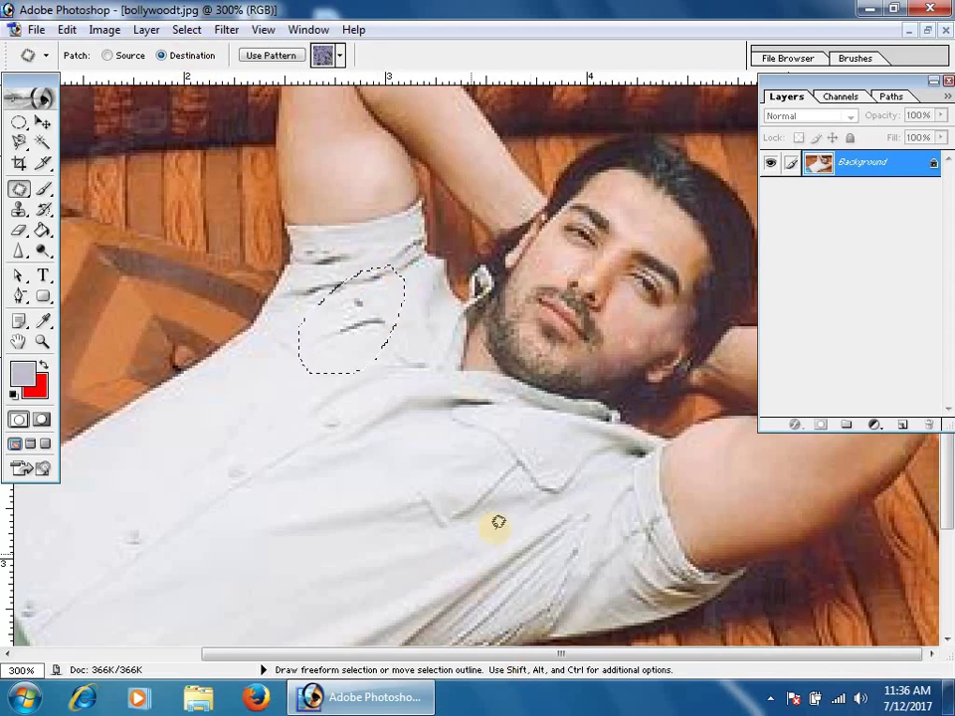
left_click_drag(347, 320, 464, 496)
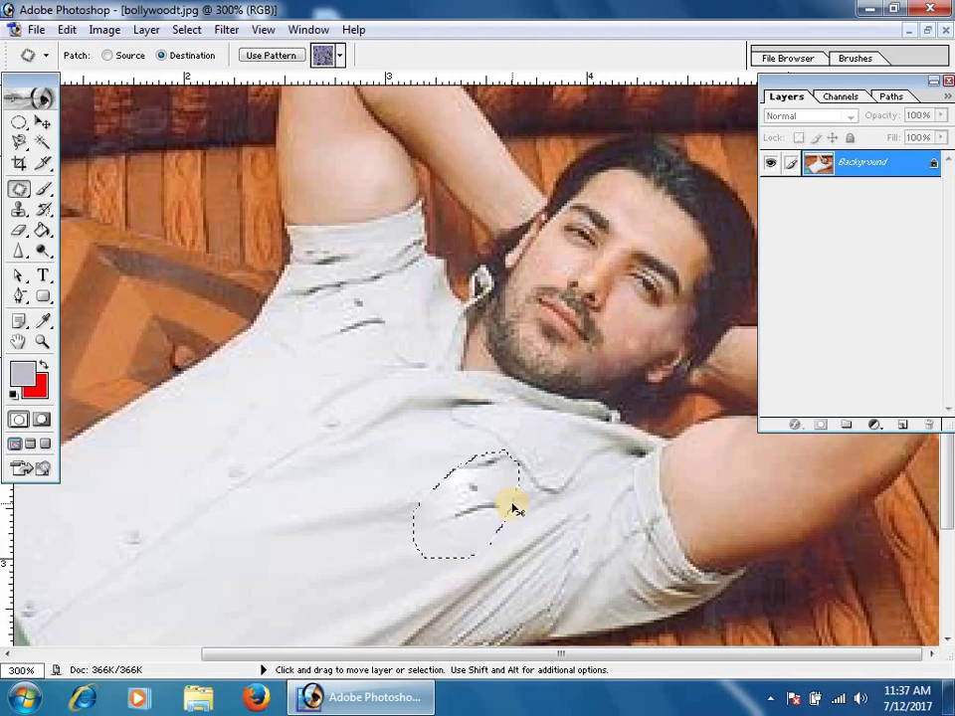
left_click(497, 524)
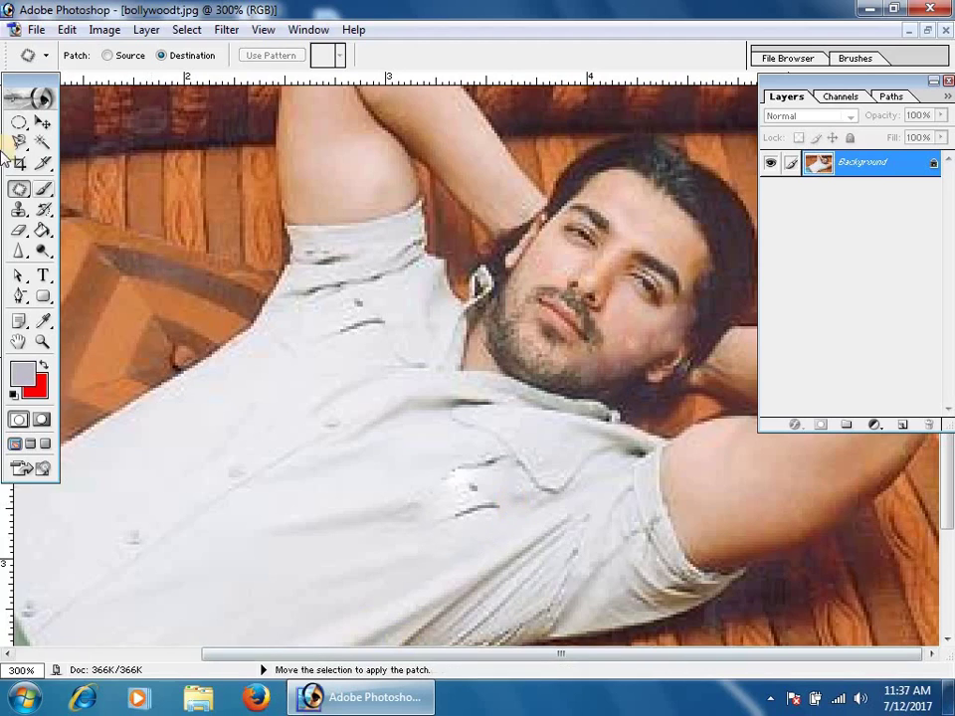
Switch to the Clone Stamp tool and move the Layers palette slightly lower.
left_click(19, 209)
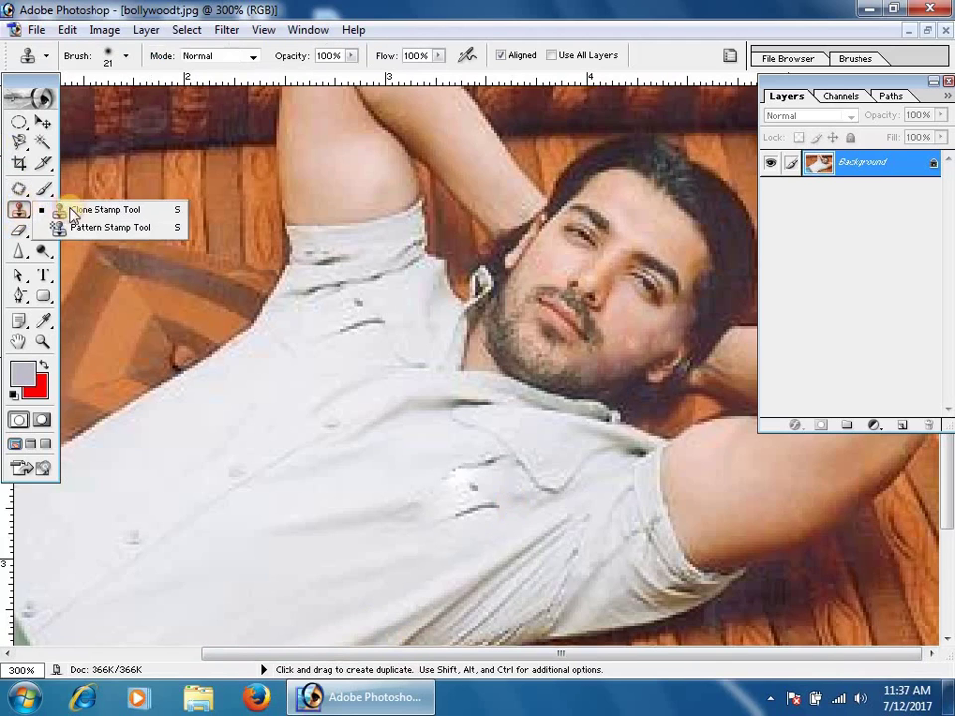
left_click(100, 211)
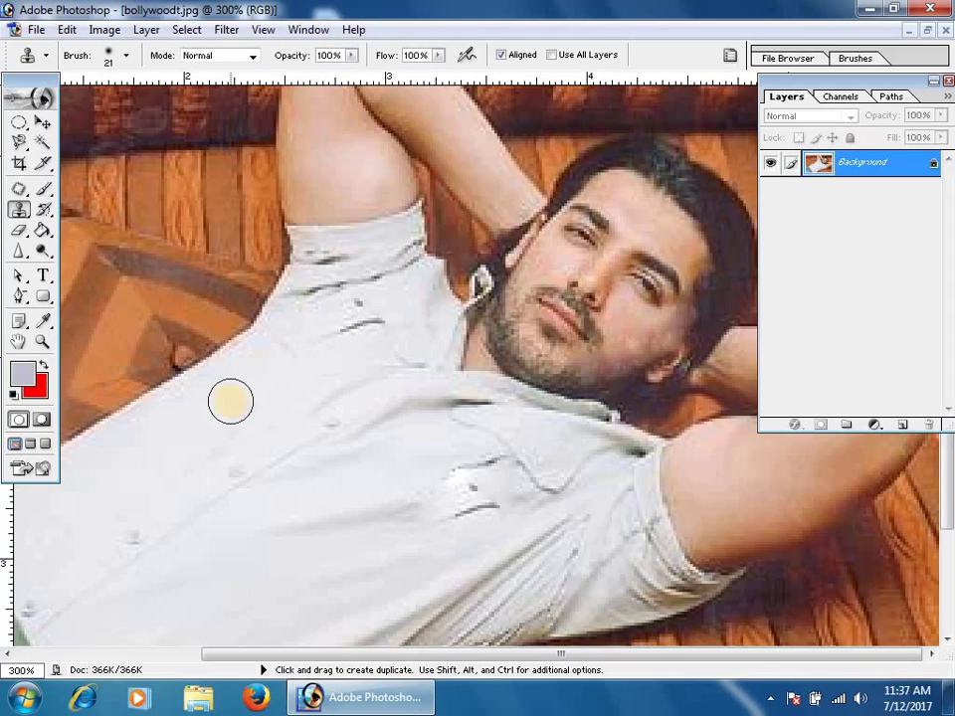
left_click(20, 210)
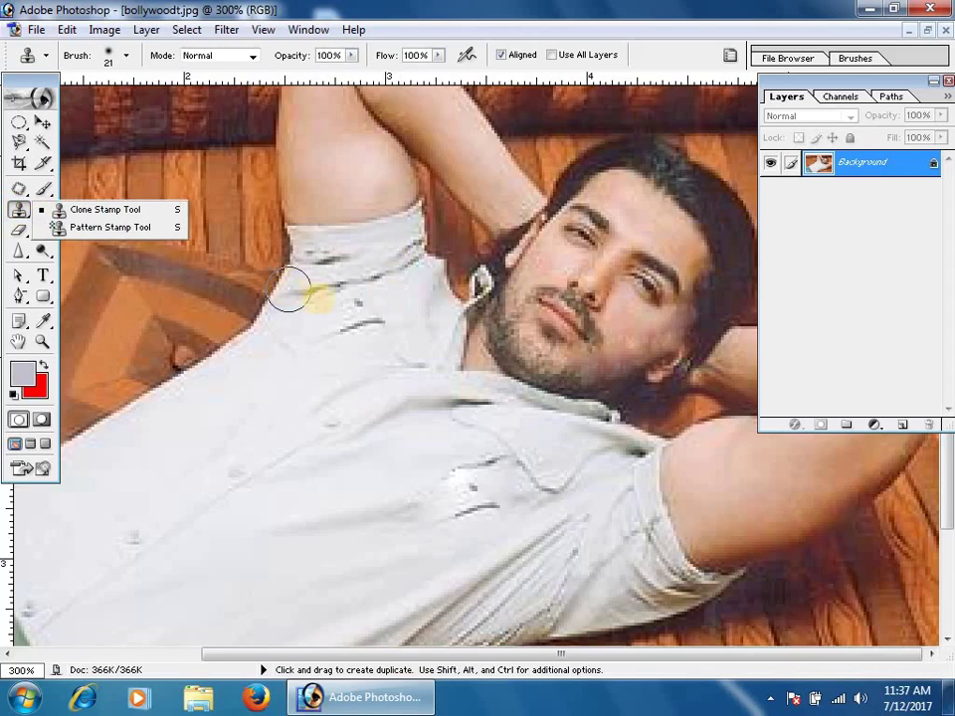
key("space")
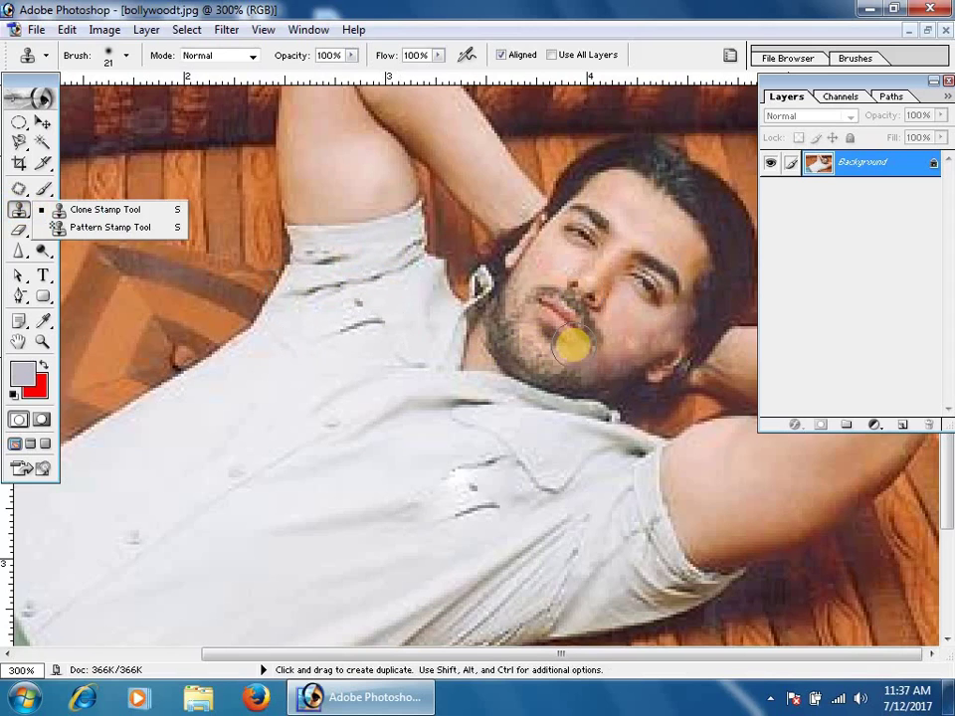
left_click_drag(475, 658, 380, 654)
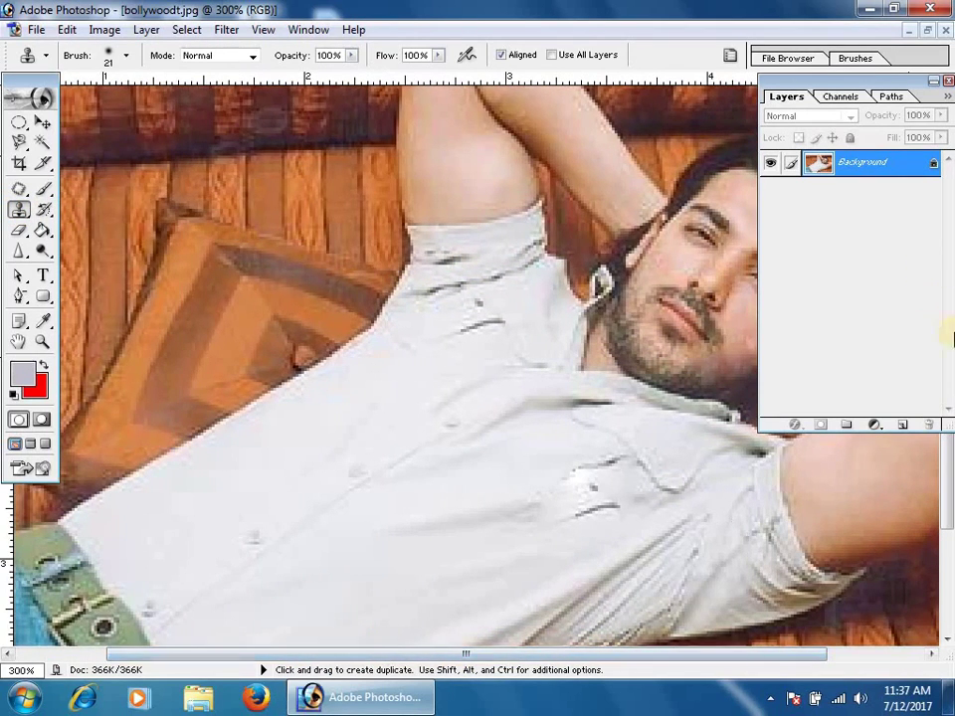
left_click_drag(843, 102, 786, 117)
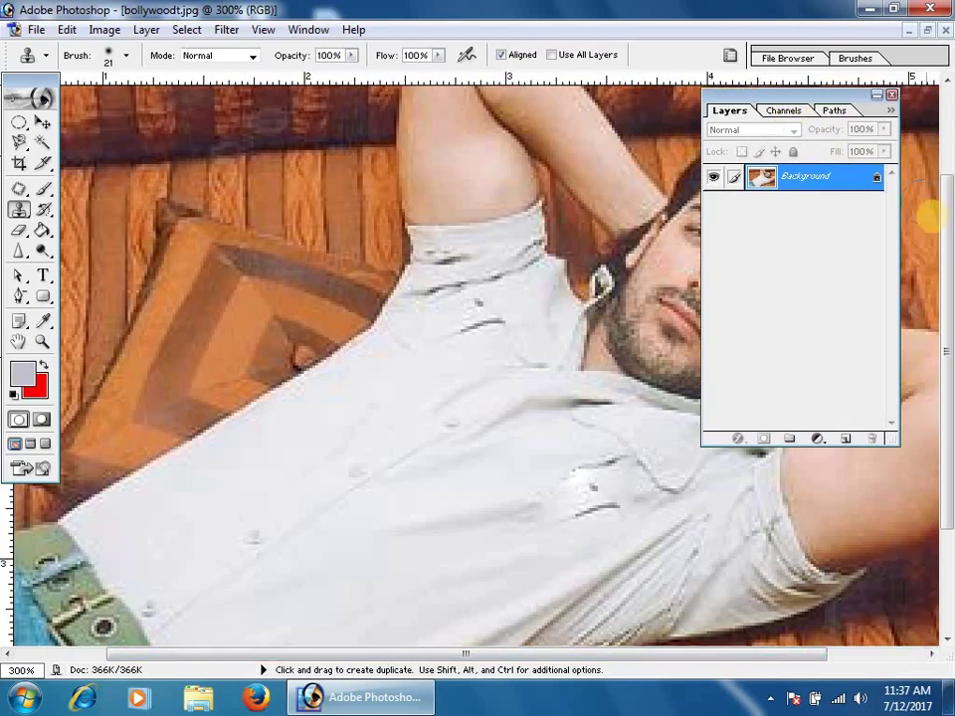
mouse_move(948, 259)
left_mouse_down()
mouse_move(948, 199)
mouse_move(950, 235)
left_mouse_up()
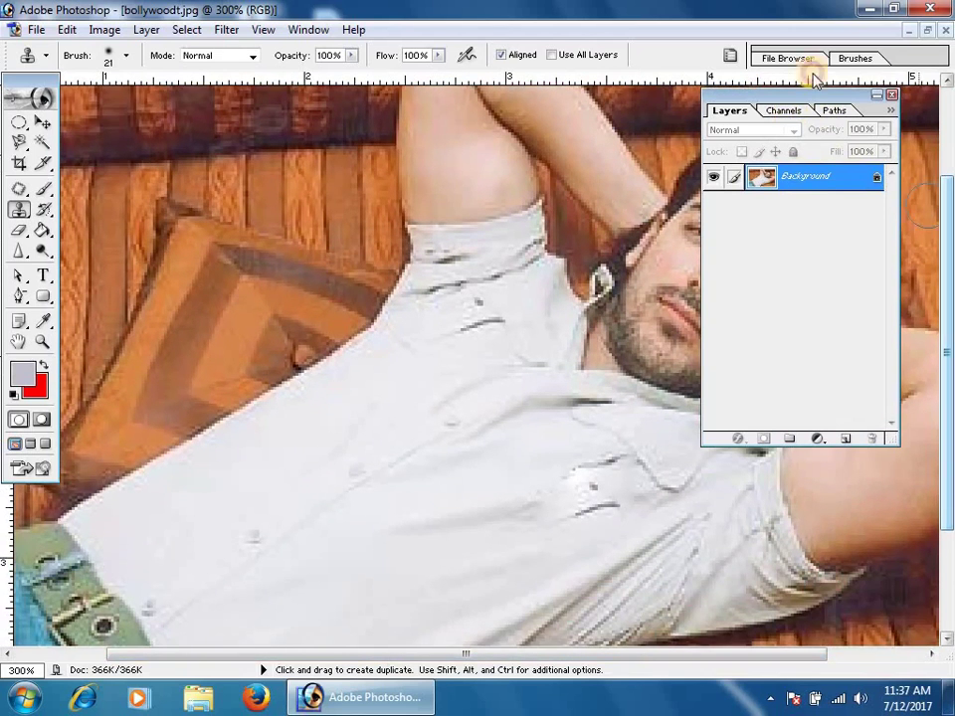
left_click_drag(820, 94, 872, 96)
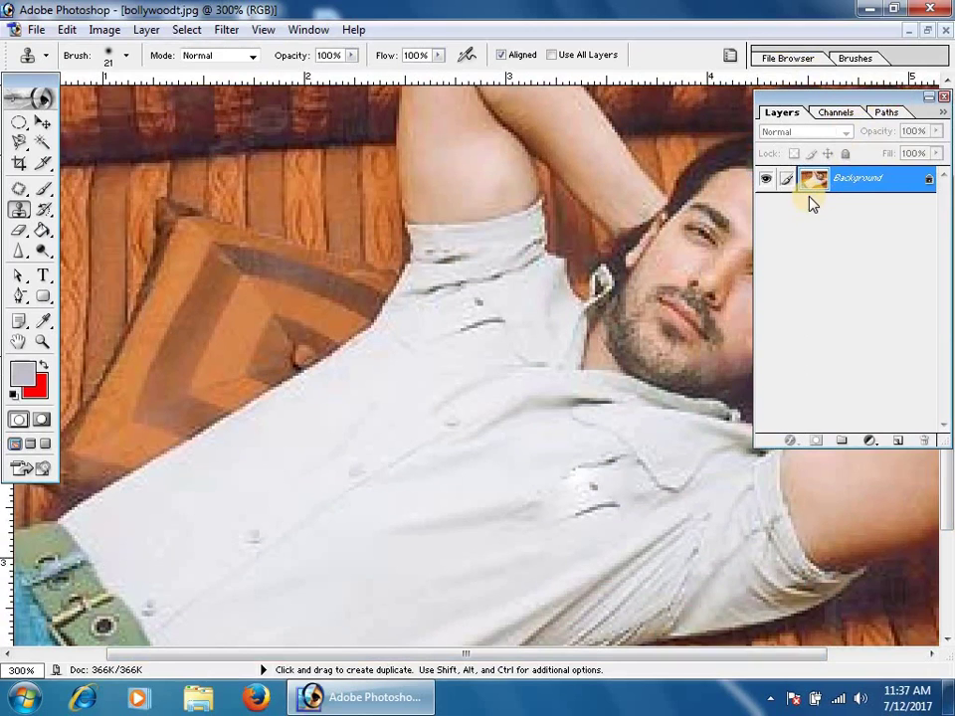
left_click(876, 243)
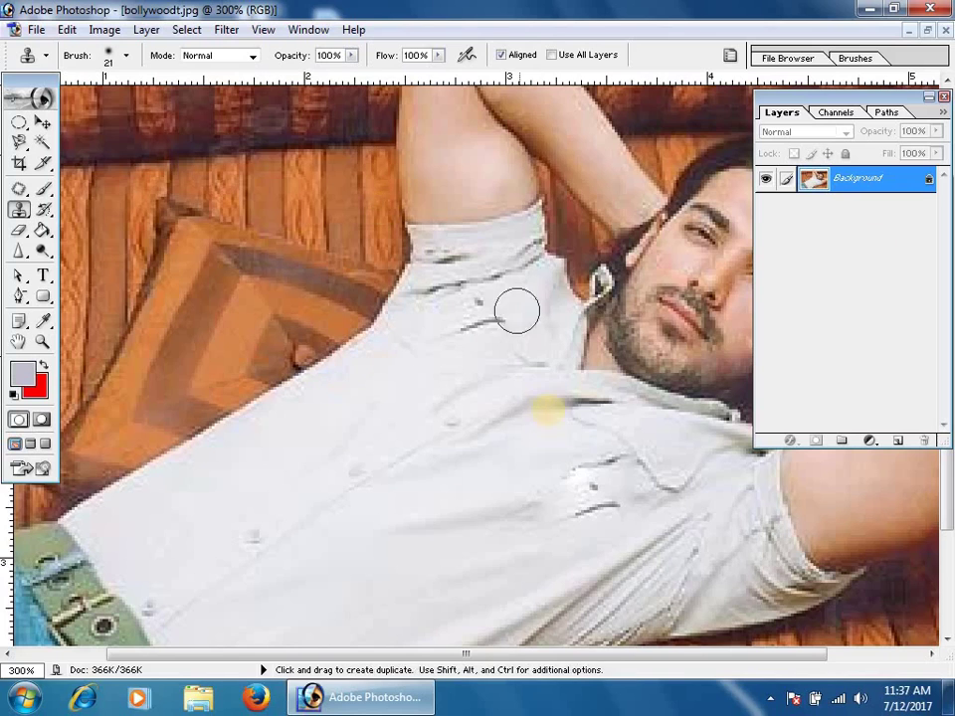
Try cloning over the shirt between the patched pocket and the collar, and undo the stroke.
left_click(575, 464)
left_click_drag(575, 464, 571, 371)
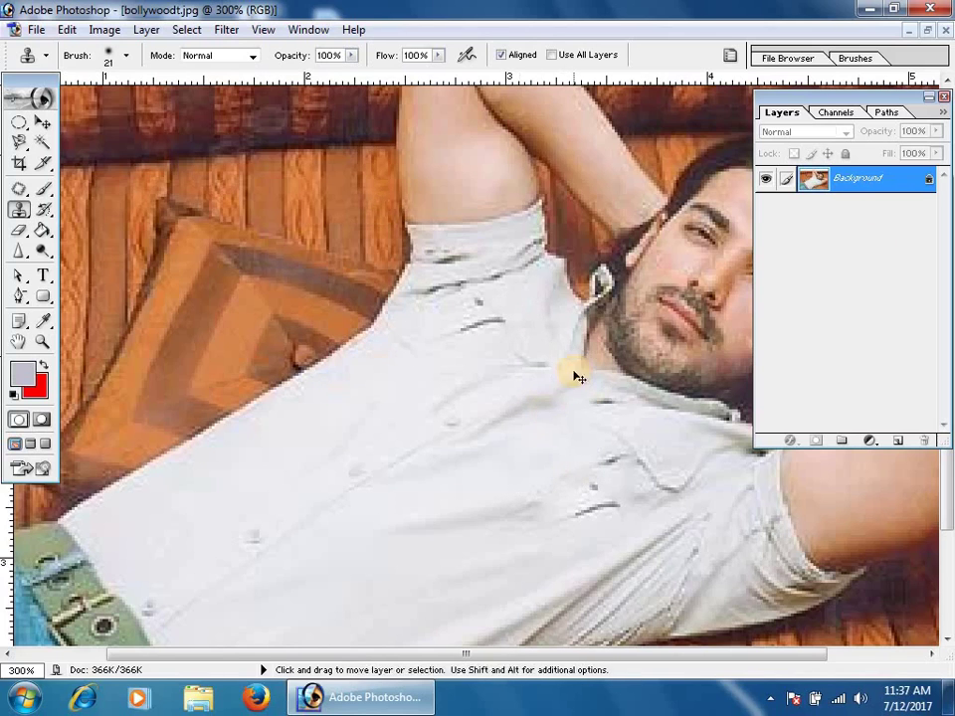
key("ctrl")
key("ctrl+z")
Sample the man's forehead, try cloning his head, shoulder and arm over the sofa and cushion with the 21 px brush, and undo the copy.
key("space")
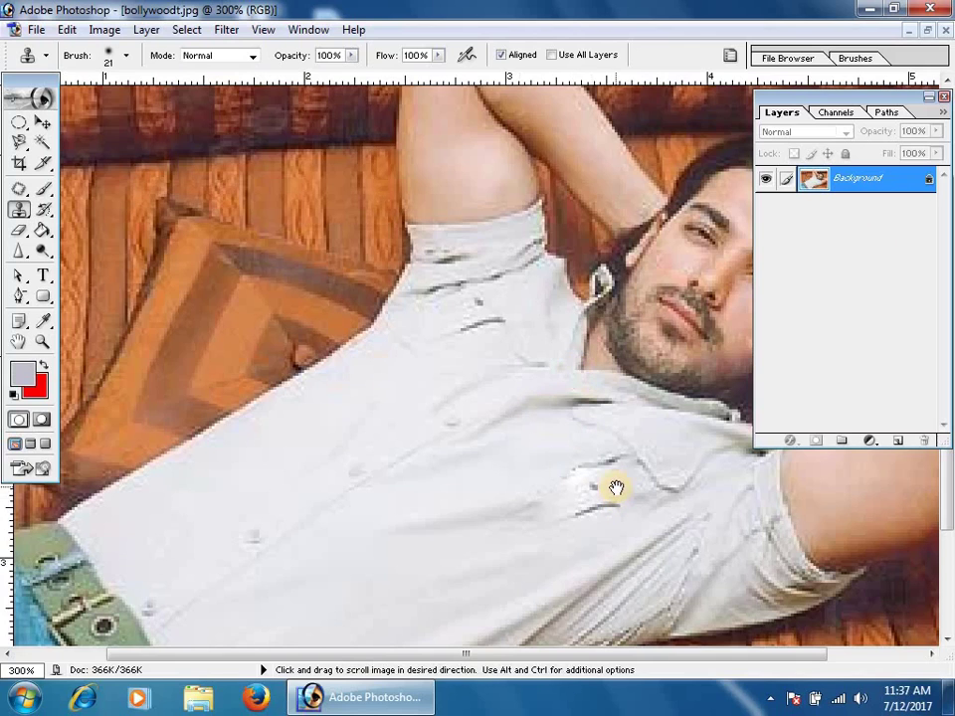
left_click_drag(639, 440, 508, 325)
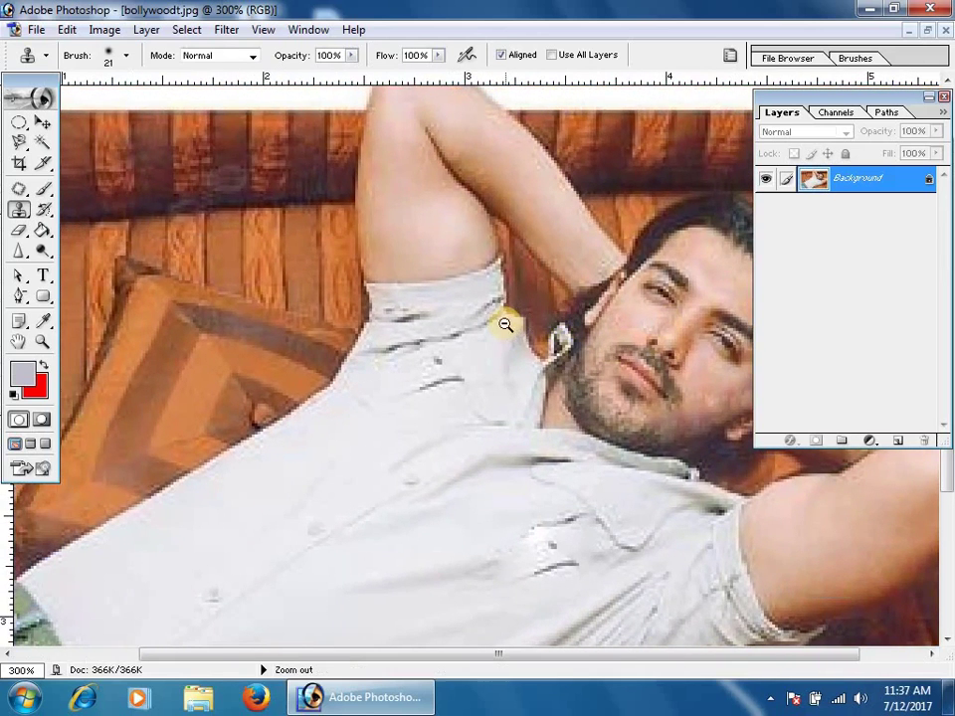
left_click(508, 324, "alt")
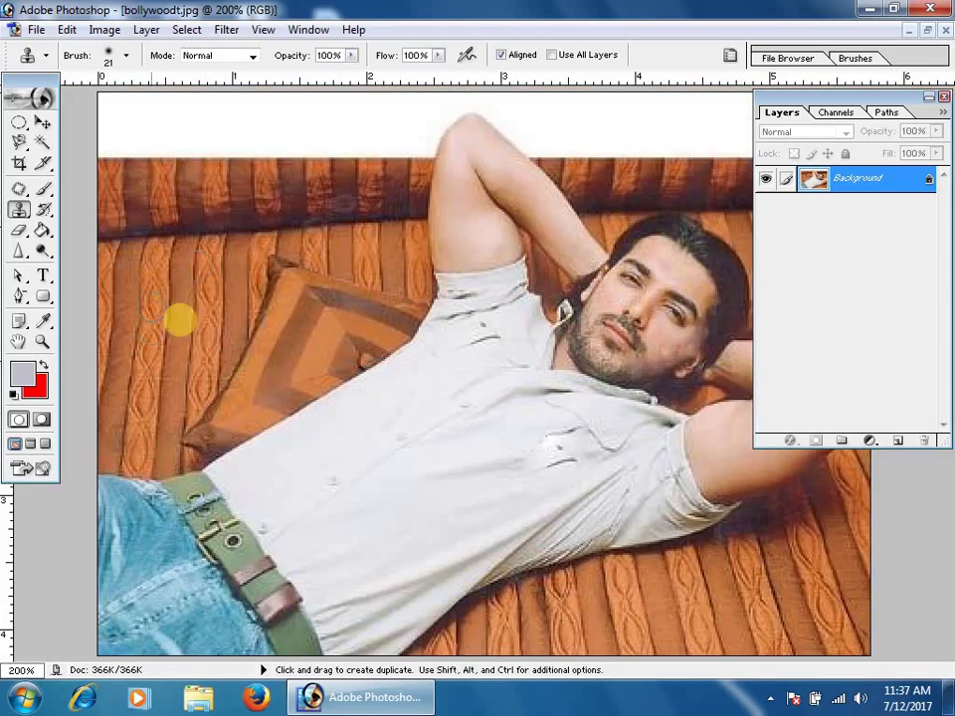
left_click_drag(16, 212, 86, 206)
left_click(631, 320, "alt")
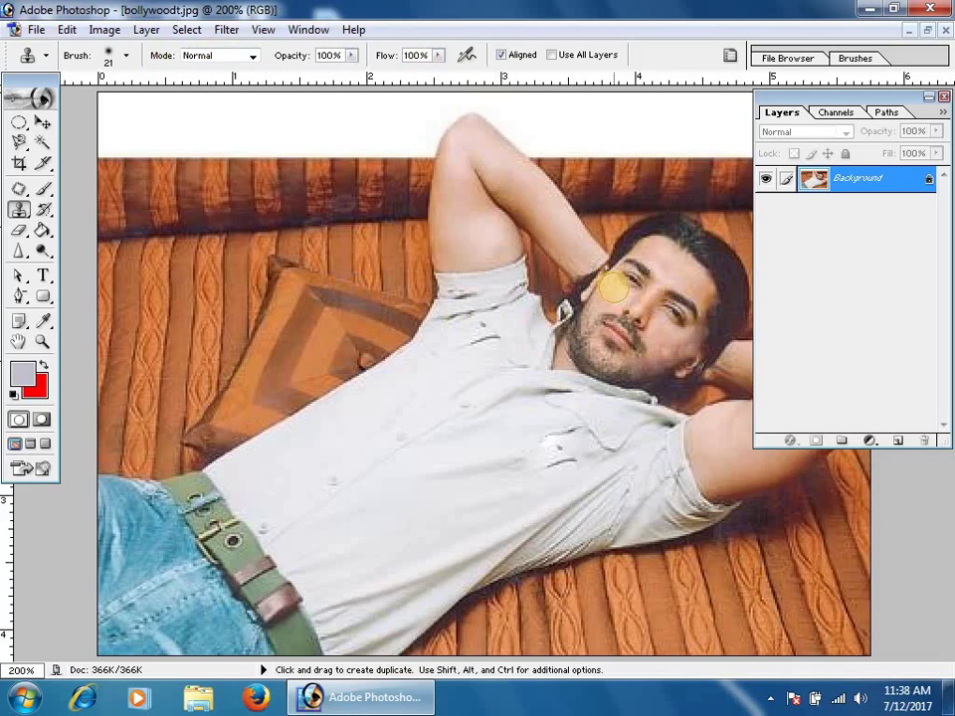
key("alt")
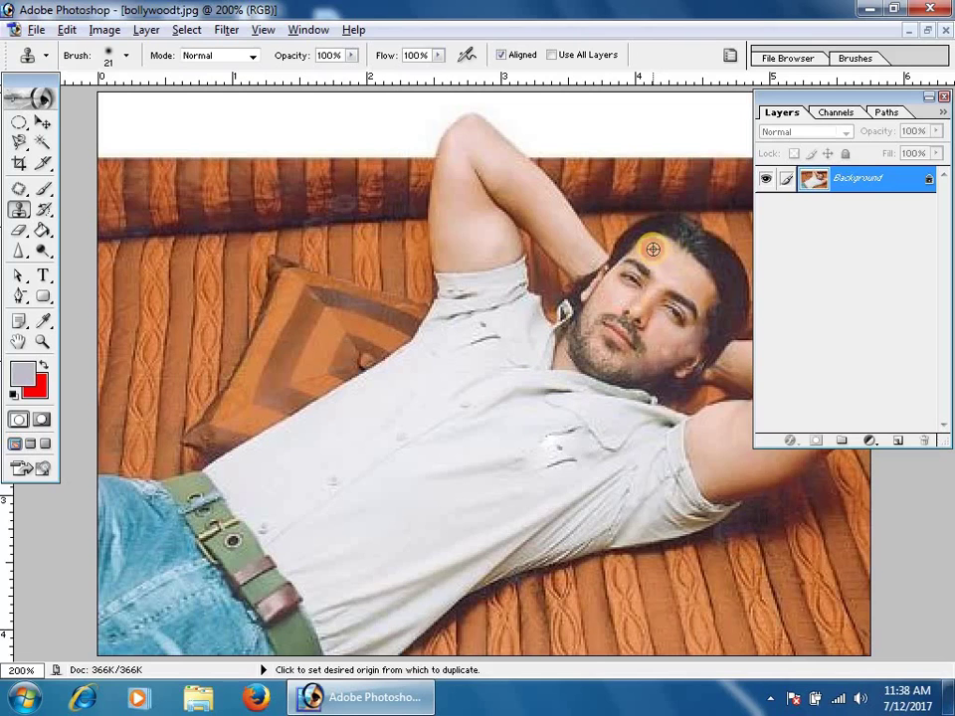
left_click(653, 249, "alt")
mouse_move(179, 233)
left_mouse_down()
mouse_move(199, 264)
mouse_move(170, 222)
mouse_move(188, 252)
mouse_move(106, 283)
mouse_move(146, 291)
mouse_move(160, 267)
mouse_move(175, 272)
mouse_move(143, 311)
mouse_move(207, 286)
mouse_move(274, 294)
mouse_move(230, 341)
mouse_move(240, 356)
mouse_move(215, 324)
mouse_move(258, 363)
mouse_move(99, 271)
mouse_move(91, 171)
mouse_move(78, 257)
left_mouse_up()
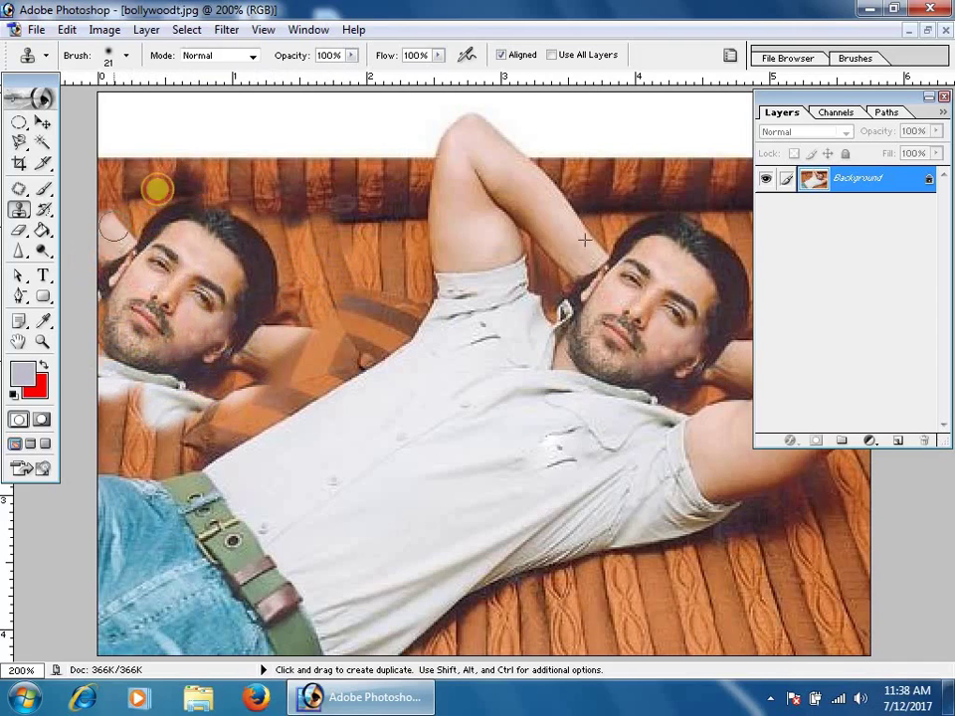
mouse_move(155, 366)
left_mouse_down()
mouse_move(278, 378)
mouse_move(321, 390)
mouse_move(212, 421)
mouse_move(204, 406)
mouse_move(156, 387)
mouse_move(182, 346)
mouse_move(218, 375)
mouse_move(227, 409)
mouse_move(199, 316)
left_mouse_up()
mouse_move(251, 255)
left_mouse_down()
mouse_move(320, 367)
mouse_move(316, 405)
mouse_move(226, 430)
left_mouse_up()
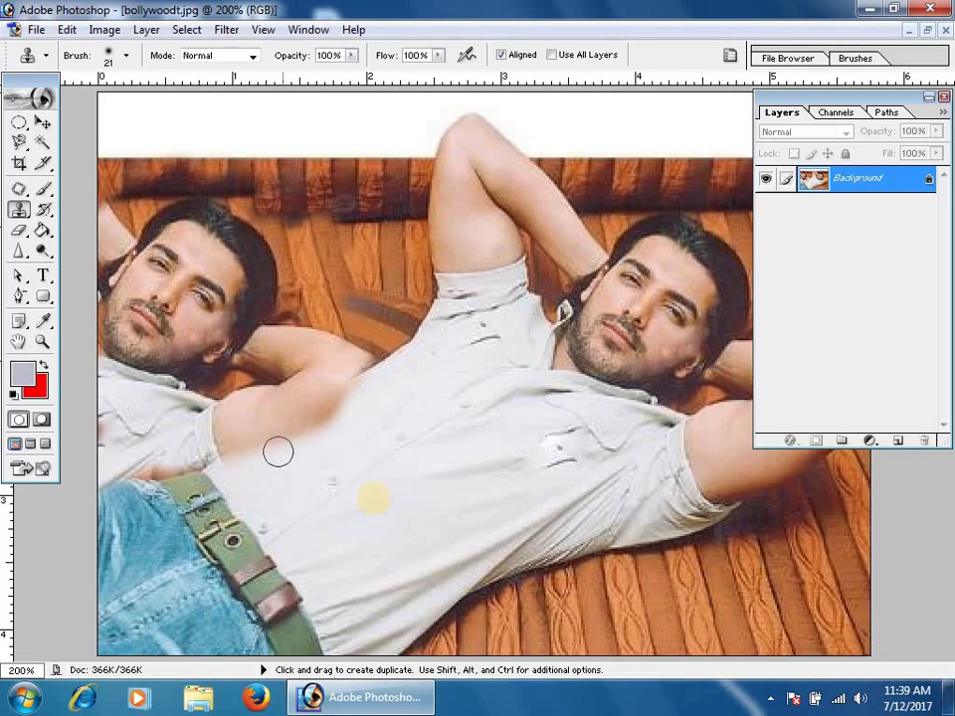
key("ctrl+z")
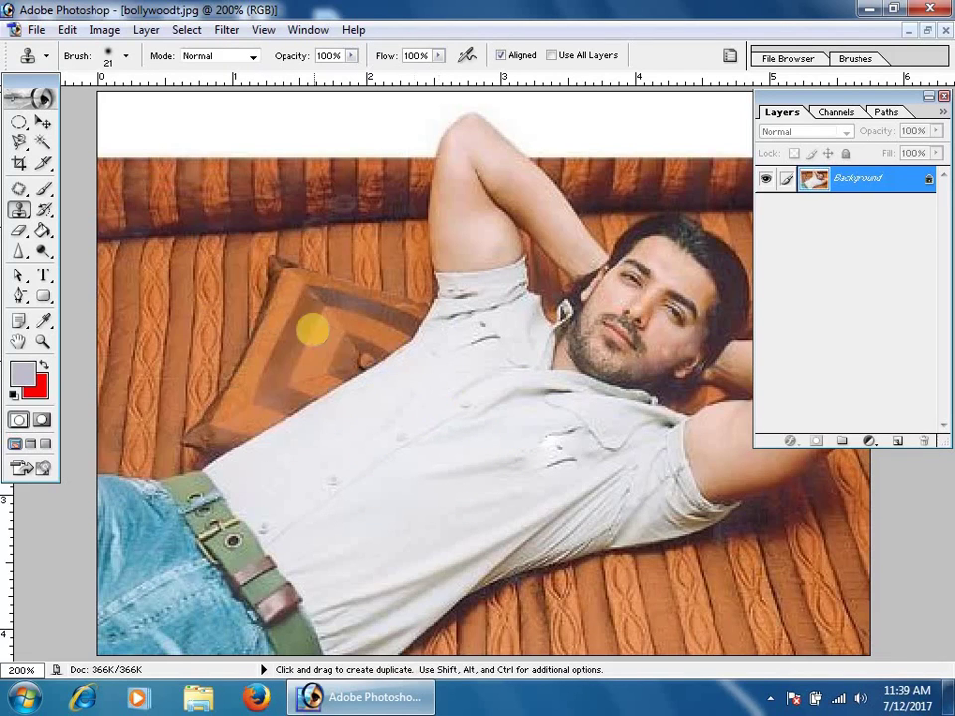
Choose the hard round 9 px brush preset for the Clone Stamp tool.
right_click(324, 283)
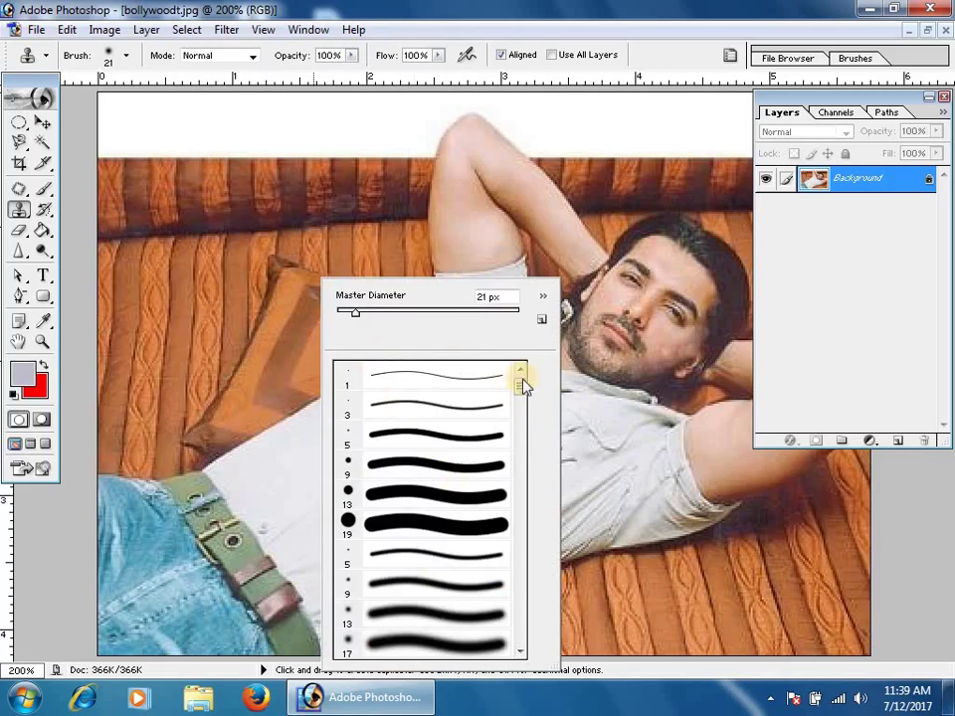
key("ctrl+z")
left_click(19, 211)
right_click(520, 280)
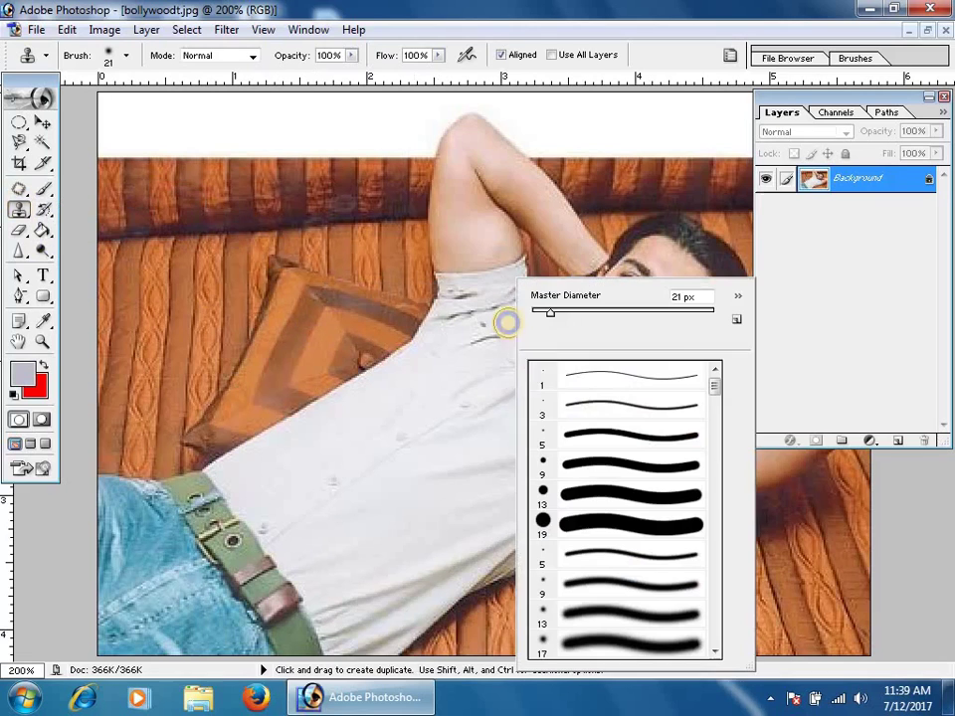
left_click(668, 491)
left_click(658, 466)
left_click(660, 435)
left_click(664, 495)
left_click(664, 523)
left_click(667, 466)
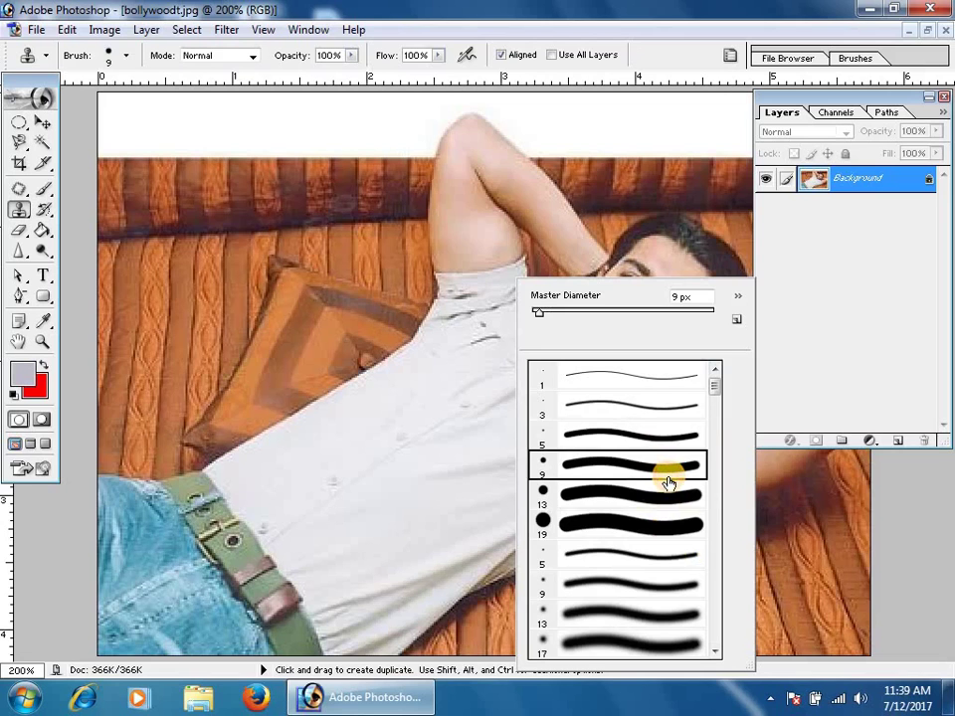
left_click(668, 44)
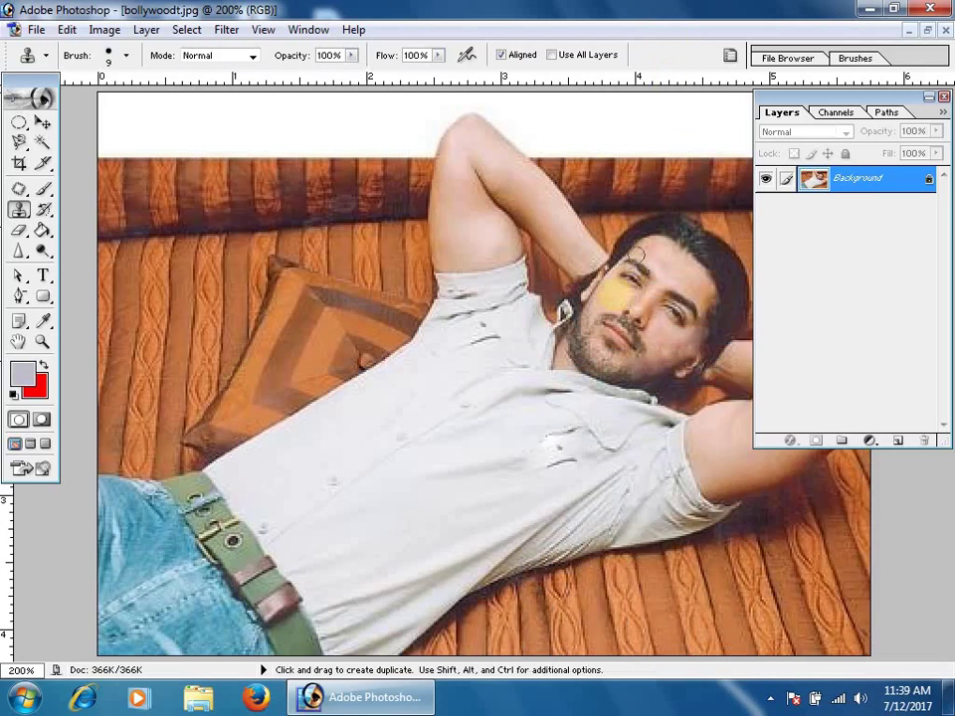
Set the Clone Stamp brush's master diameter to 29 px.
right_click(636, 244)
left_click(656, 313)
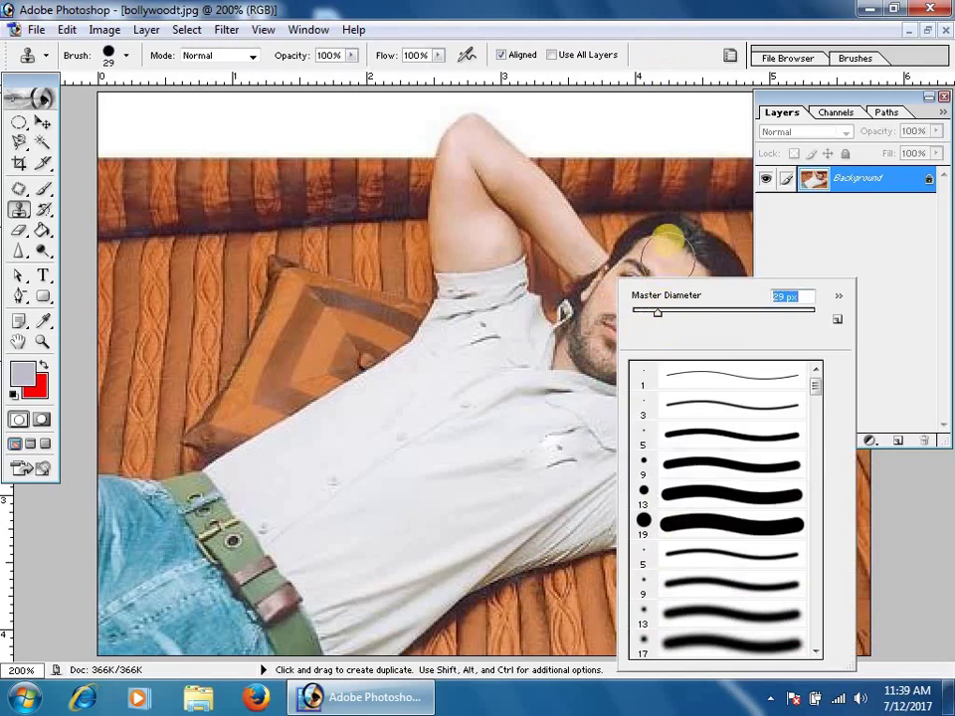
left_click(667, 26)
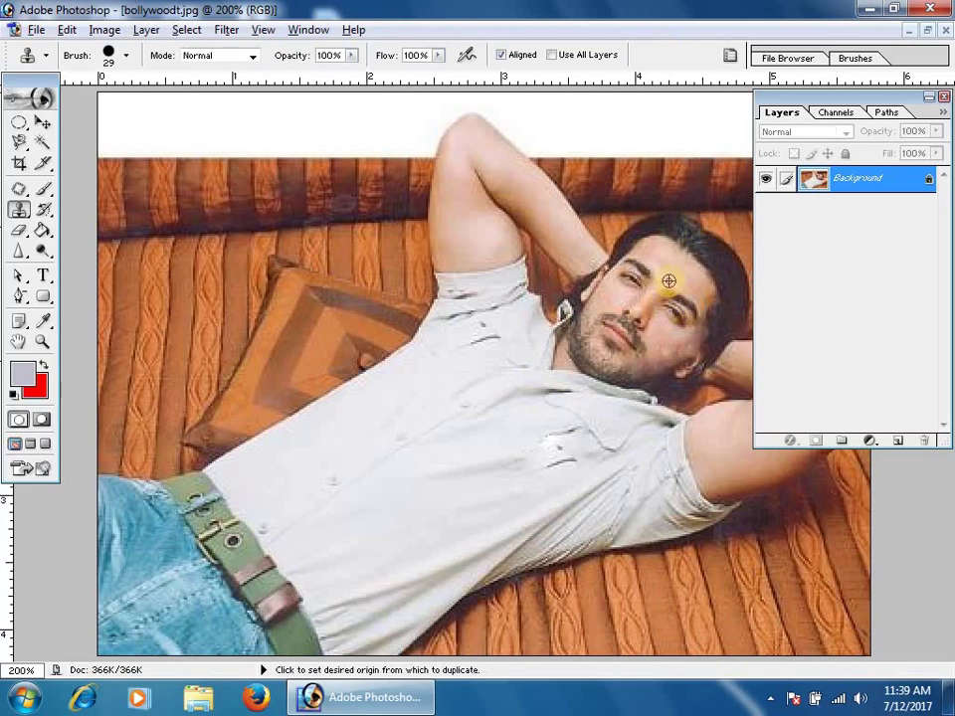
Resample the forehead, try cloning the upper body over the cushion and shirt with the 29 px hard brush, and undo it.
left_click(665, 252, "alt")
mouse_move(315, 241)
left_mouse_down()
mouse_move(346, 263)
mouse_move(337, 334)
mouse_move(298, 252)
mouse_move(267, 278)
mouse_move(294, 360)
mouse_move(214, 386)
mouse_move(171, 366)
mouse_move(260, 386)
mouse_move(283, 179)
mouse_move(179, 199)
mouse_move(149, 224)
mouse_move(432, 353)
mouse_move(294, 454)
mouse_move(374, 418)
mouse_move(686, 636)
left_mouse_up()
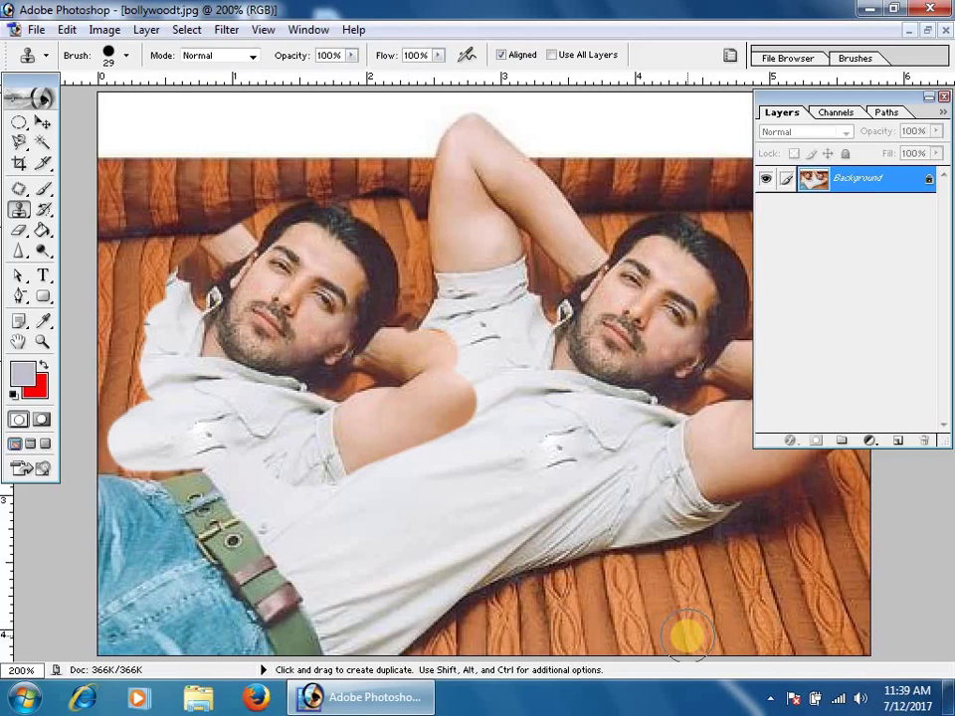
key("ctrl+z")
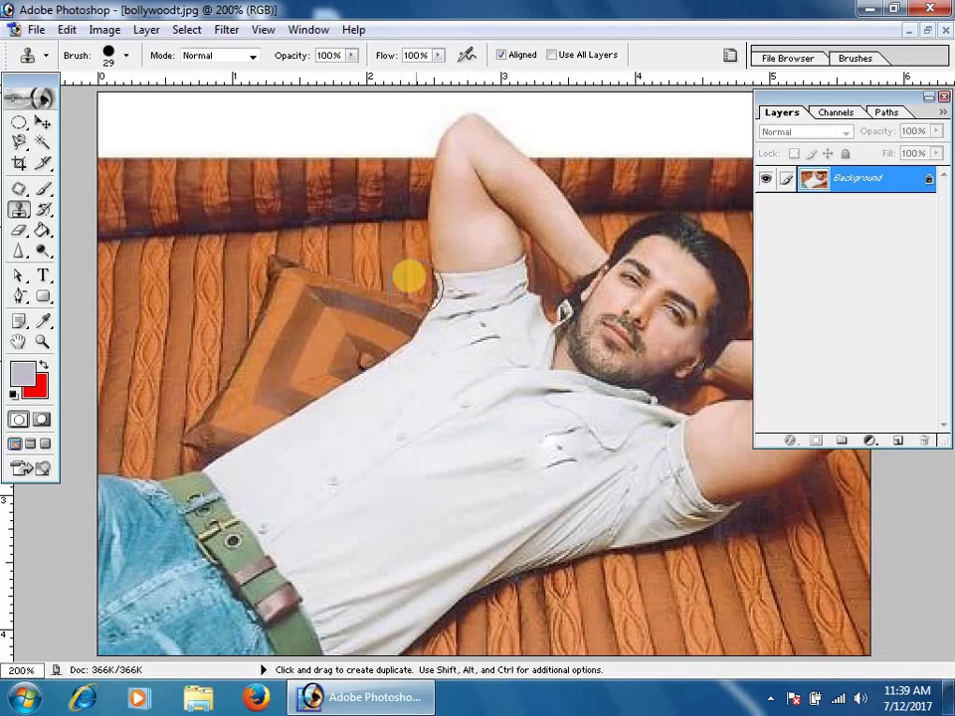
mouse_move(487, 296)
left_mouse_down()
mouse_move(525, 269)
mouse_move(479, 281)
mouse_move(540, 260)
mouse_move(449, 288)
mouse_move(524, 281)
mouse_move(533, 265)
mouse_move(449, 286)
mouse_move(530, 269)
mouse_move(483, 286)
left_mouse_up()
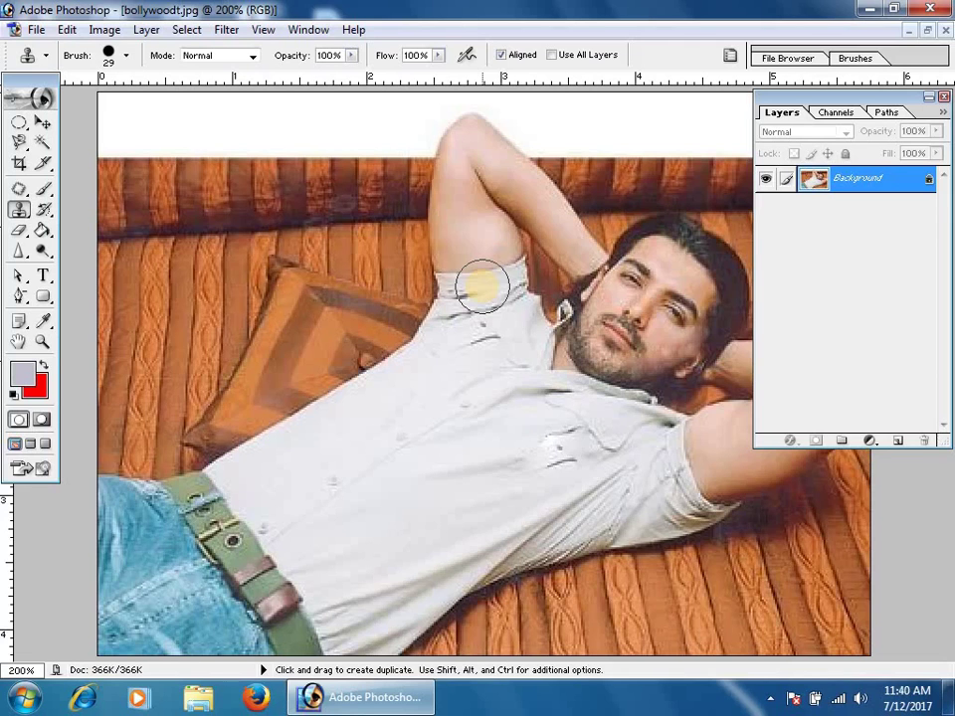
Set the Clone Stamp brush's master diameter to 10 px.
mouse_move(483, 286)
left_mouse_down()
mouse_move(473, 246)
mouse_move(482, 255)
mouse_move(465, 259)
mouse_move(470, 268)
mouse_move(495, 241)
mouse_move(491, 267)
mouse_move(509, 259)
mouse_move(475, 301)
left_mouse_up()
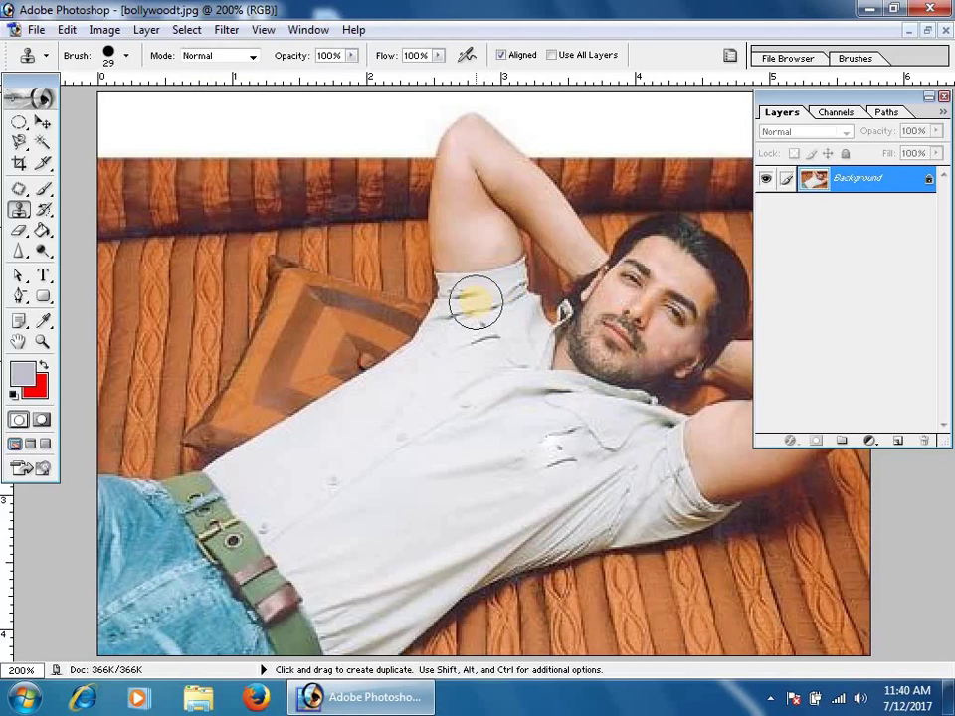
mouse_move(475, 301)
left_mouse_down()
mouse_move(506, 306)
mouse_move(482, 294)
mouse_move(484, 256)
left_mouse_up()
right_click(482, 259)
left_click(530, 291)
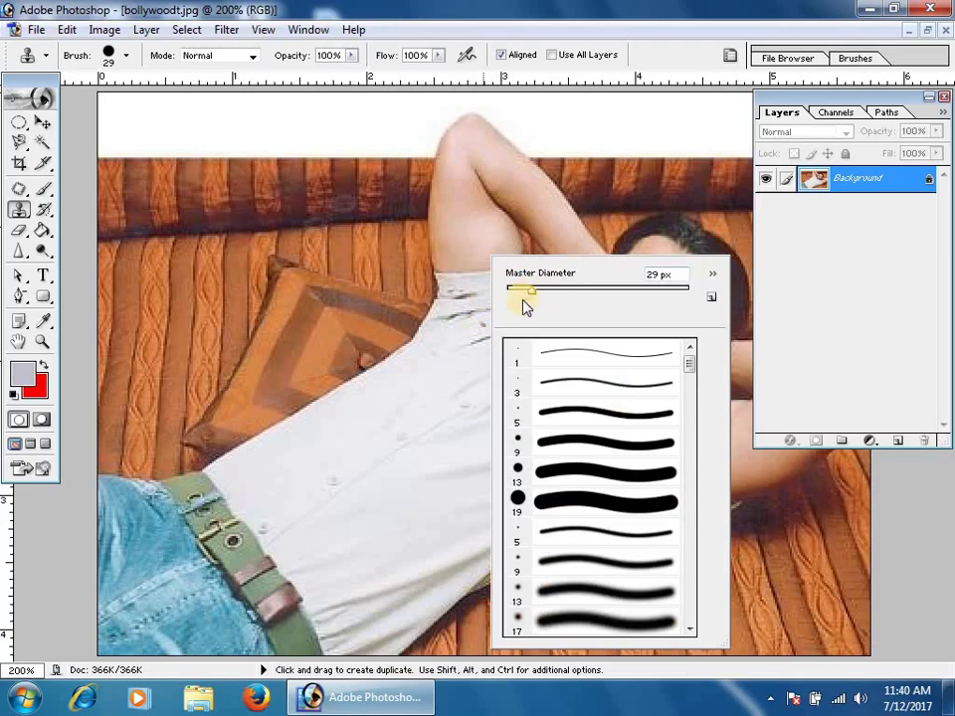
left_click_drag(525, 295, 514, 292)
left_click(637, 88)
Sample the raised arm's skin, try cloning it over the edge of the sleeve at full opacity, and undo the strokes.
key("ctrl+space")
left_click(484, 261)
left_click(477, 328, "alt")
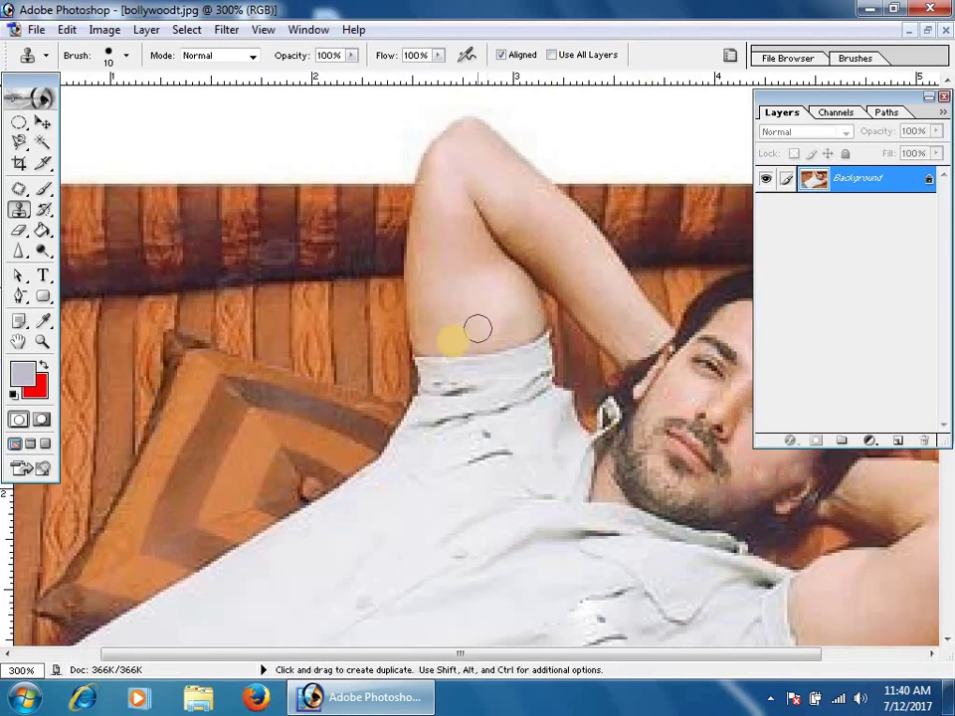
key("alt")
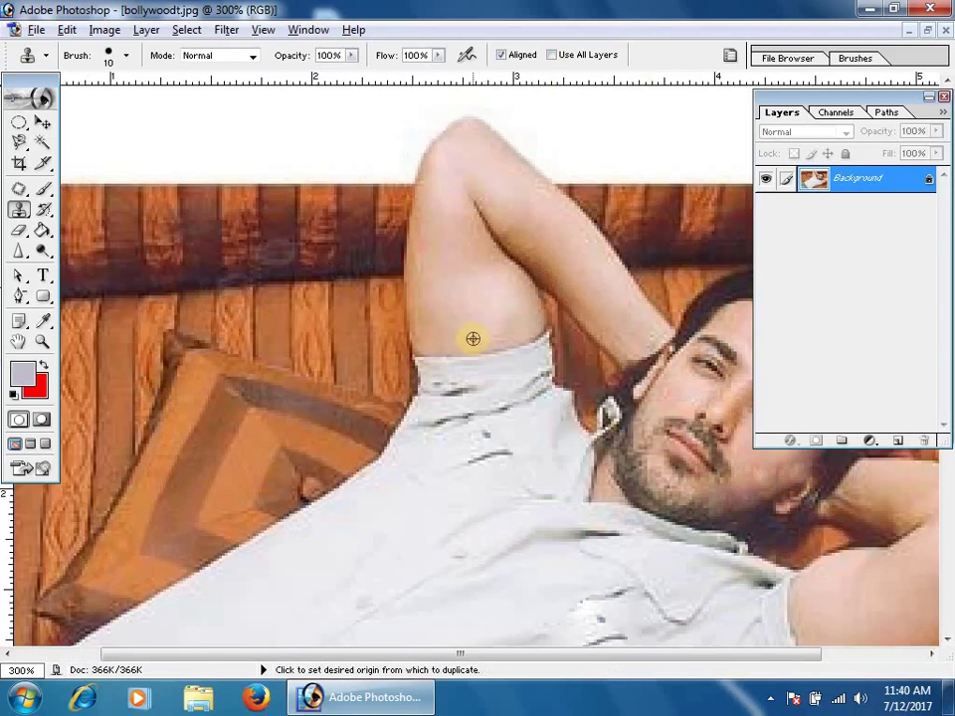
left_click(426, 320, "alt")
mouse_move(437, 358)
left_mouse_down()
mouse_move(519, 343)
mouse_move(427, 362)
left_mouse_up()
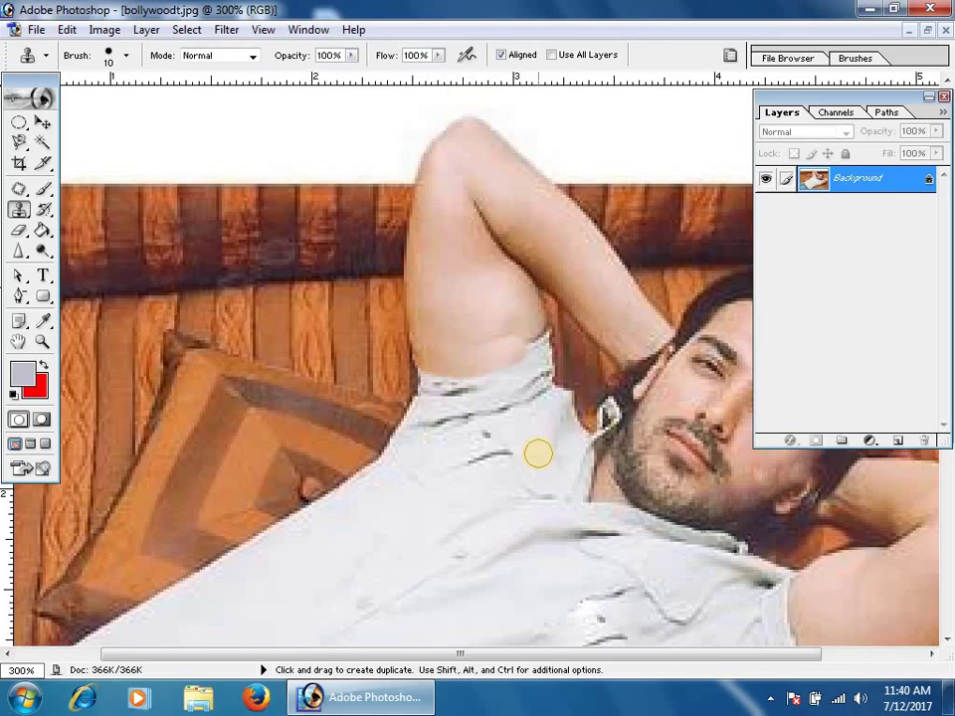
left_click(467, 325, "alt")
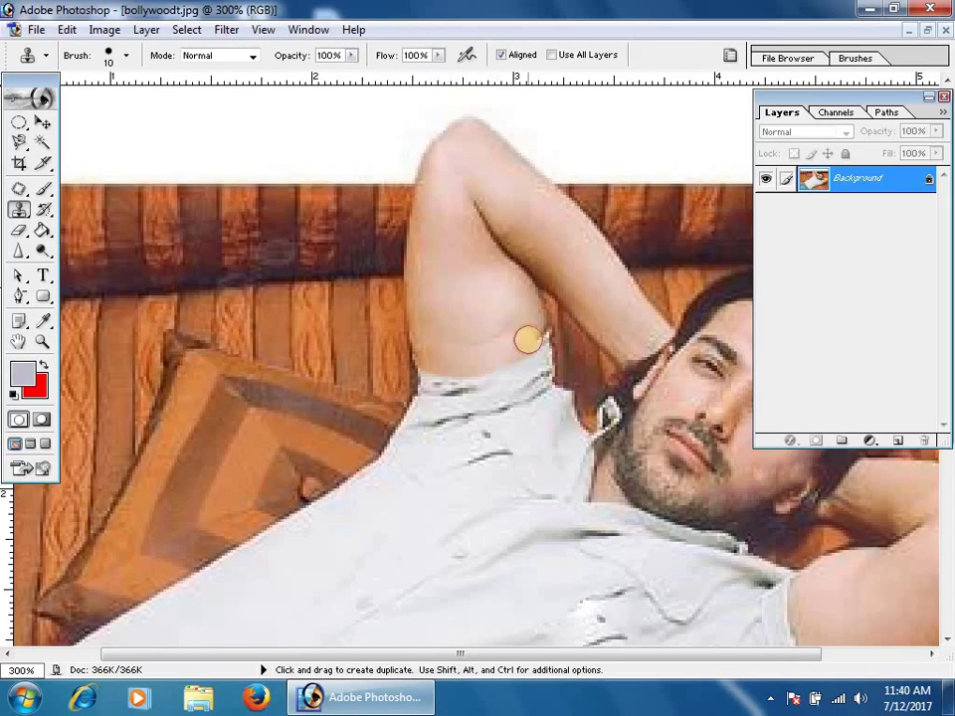
left_click(536, 332)
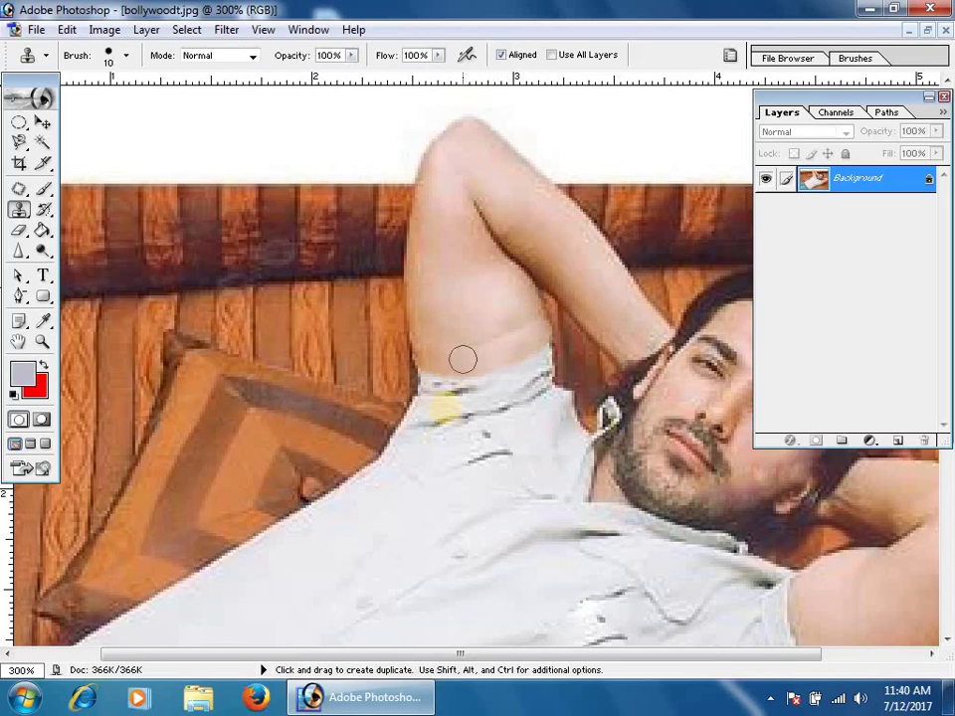
left_click(500, 341)
mouse_move(527, 329)
left_mouse_down()
mouse_move(428, 363)
mouse_move(543, 351)
left_mouse_up()
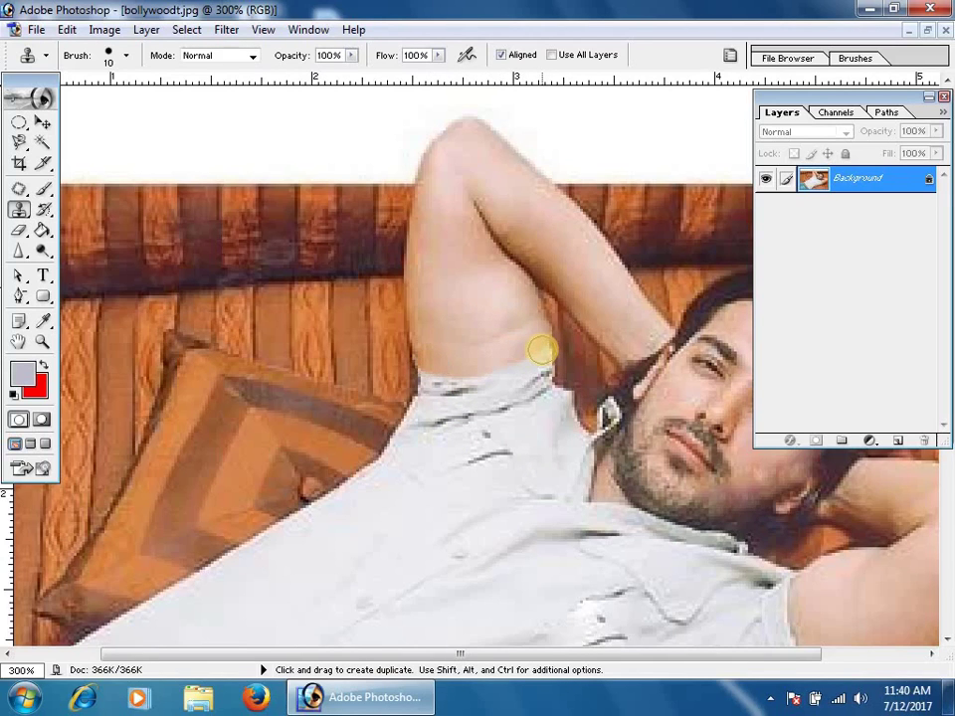
left_click(543, 348, "ctrl")
key("ctrl+alt+z")
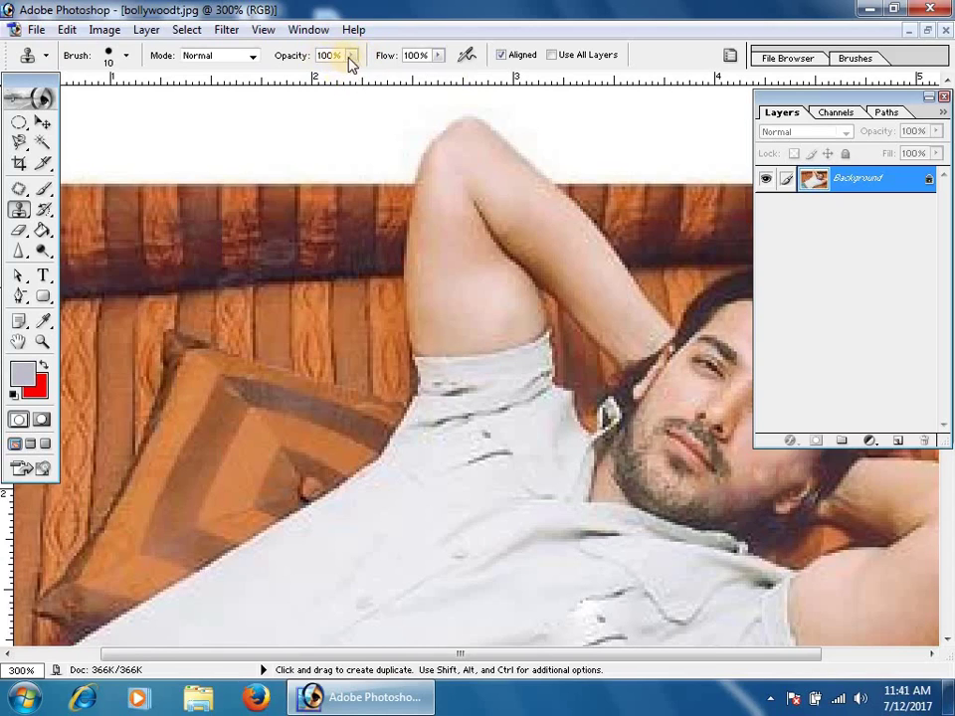
Set the Clone Stamp opacity to 52% and clone the raised arm's skin down over the sleeve cuff to shorten the sleeve.
left_click(360, 62)
left_click_drag(352, 71, 308, 75)
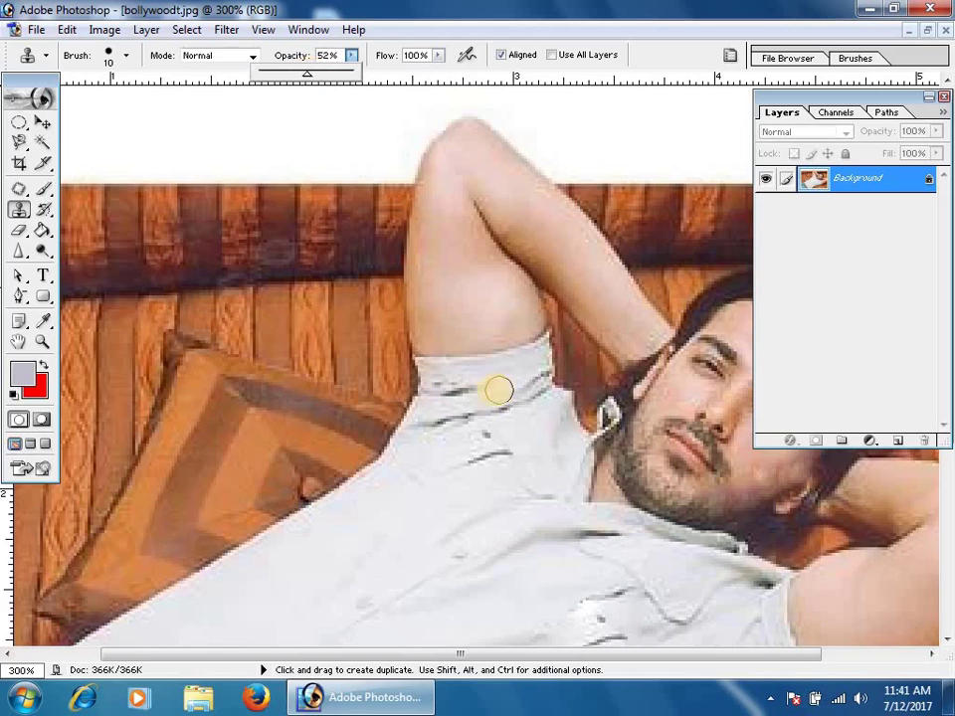
key("alt")
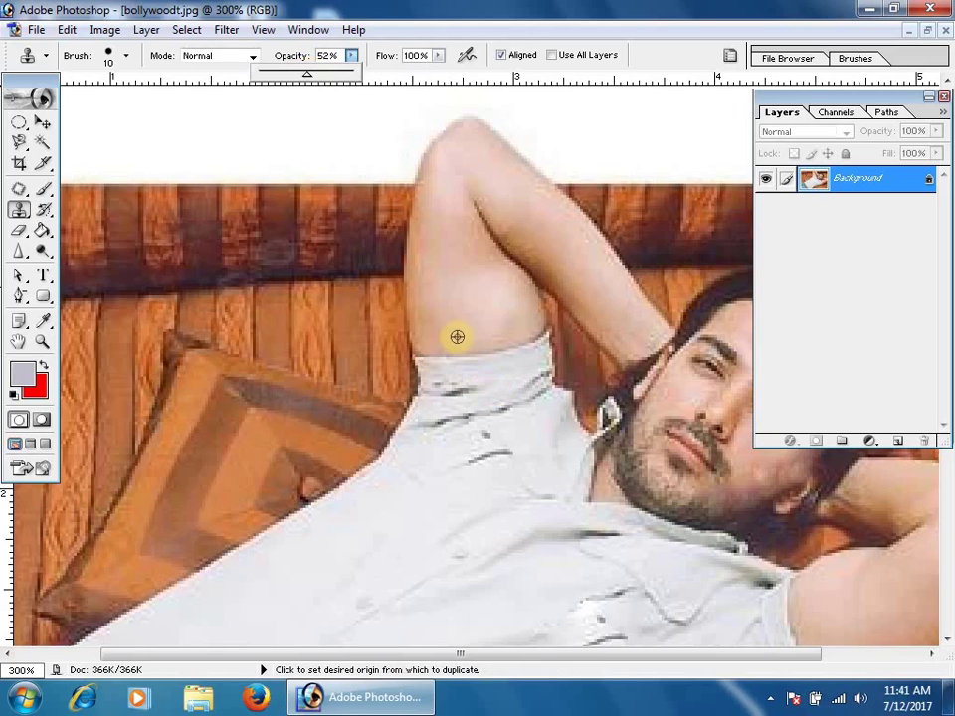
left_click(454, 332, "alt")
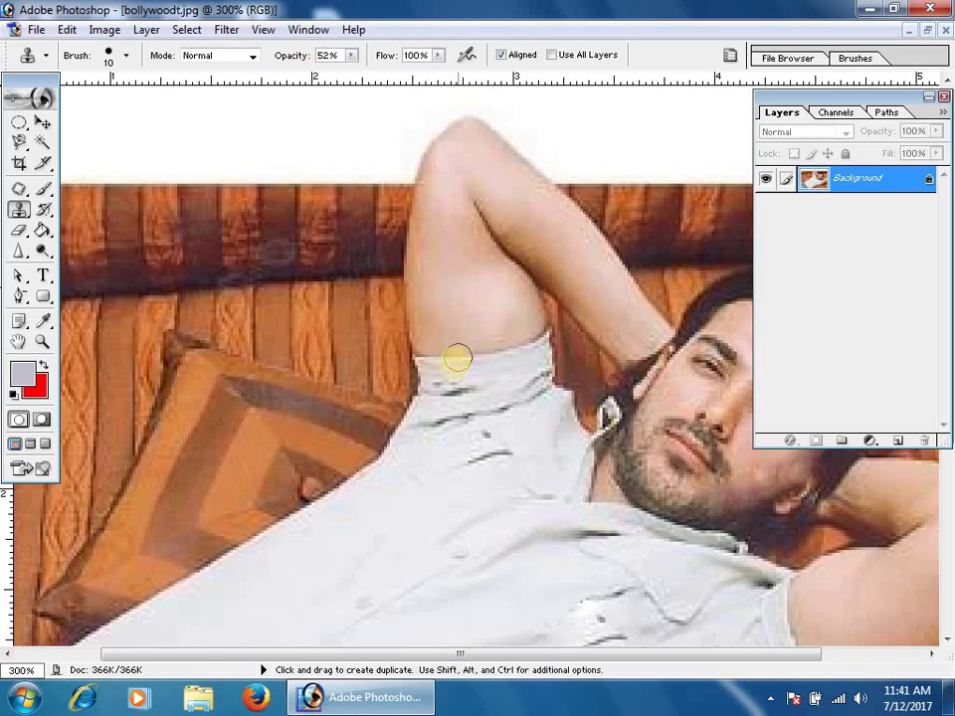
mouse_move(456, 359)
left_mouse_down()
mouse_move(521, 350)
mouse_move(537, 331)
mouse_move(497, 362)
mouse_move(431, 370)
mouse_move(524, 355)
mouse_move(532, 364)
mouse_move(440, 385)
mouse_move(440, 395)
mouse_move(424, 390)
mouse_move(484, 394)
mouse_move(537, 380)
mouse_move(513, 397)
mouse_move(426, 405)
left_mouse_up()
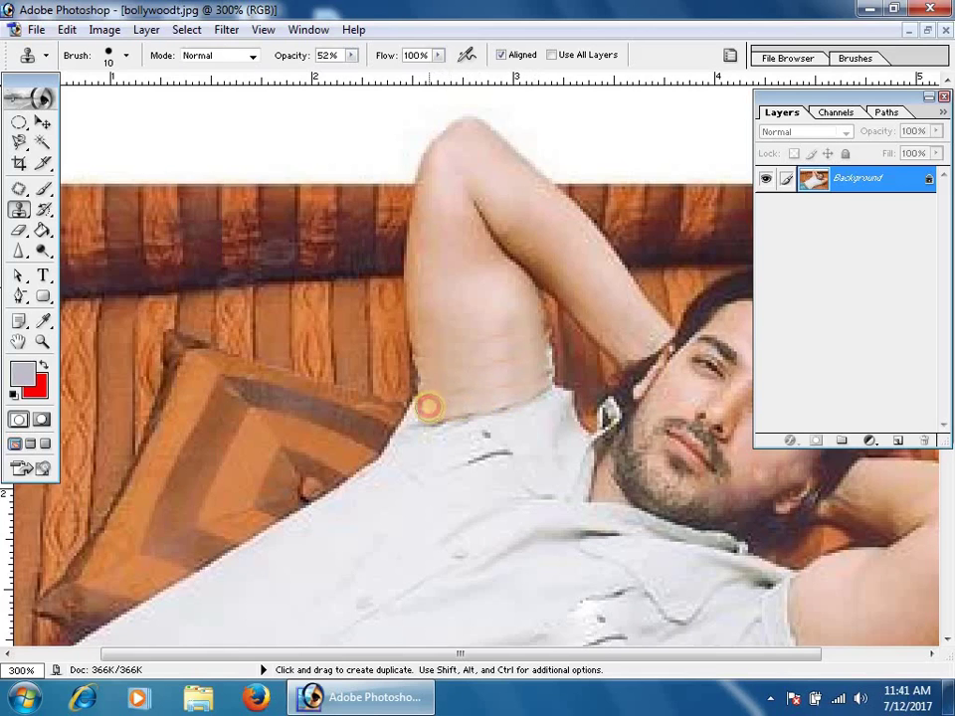
left_click(531, 394, "ctrl+alt")
left_click(531, 394, "ctrl+alt")
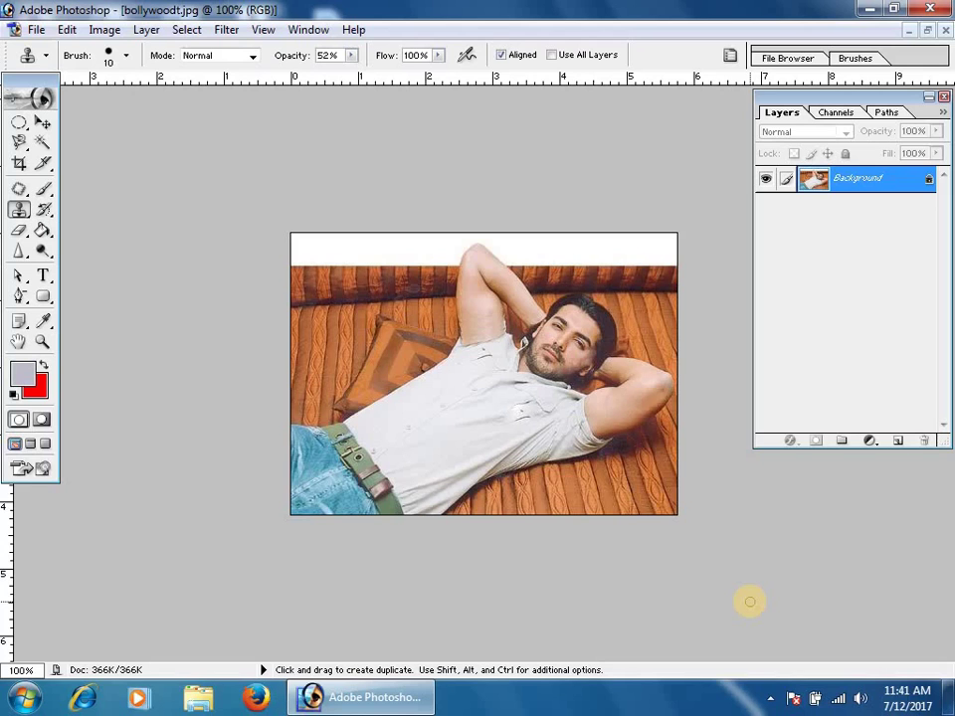
left_click_drag(456, 324, 502, 331)
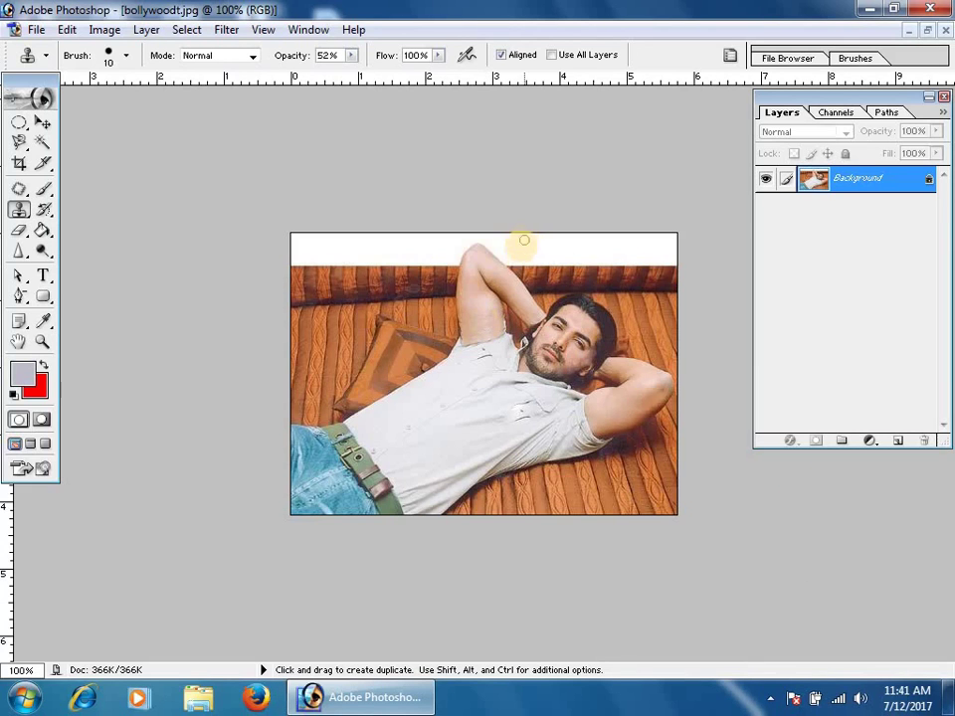
Switch to the soft round 17 px brush enlarged to 22 px and clone the white background over the tip of the raised elbow.
key("ctrl+space")
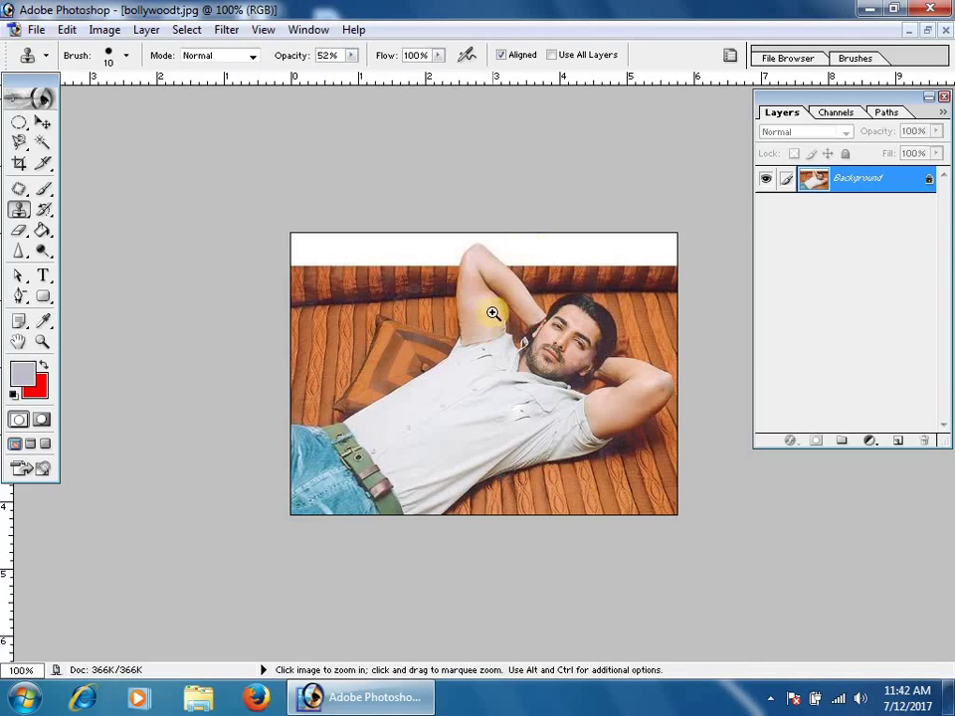
left_click(488, 252)
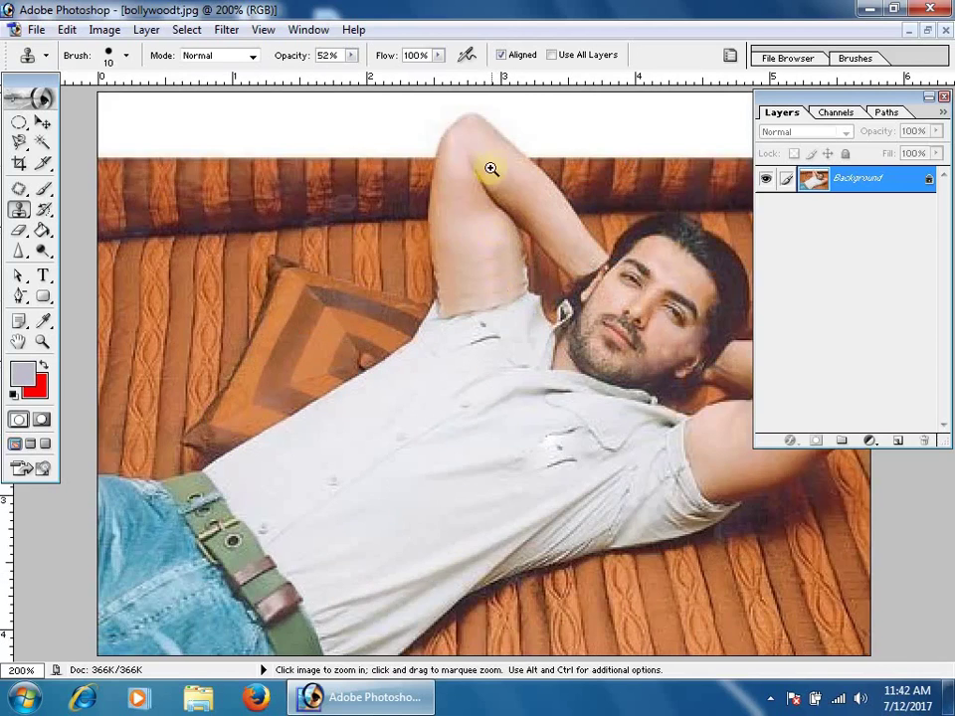
left_click(496, 205)
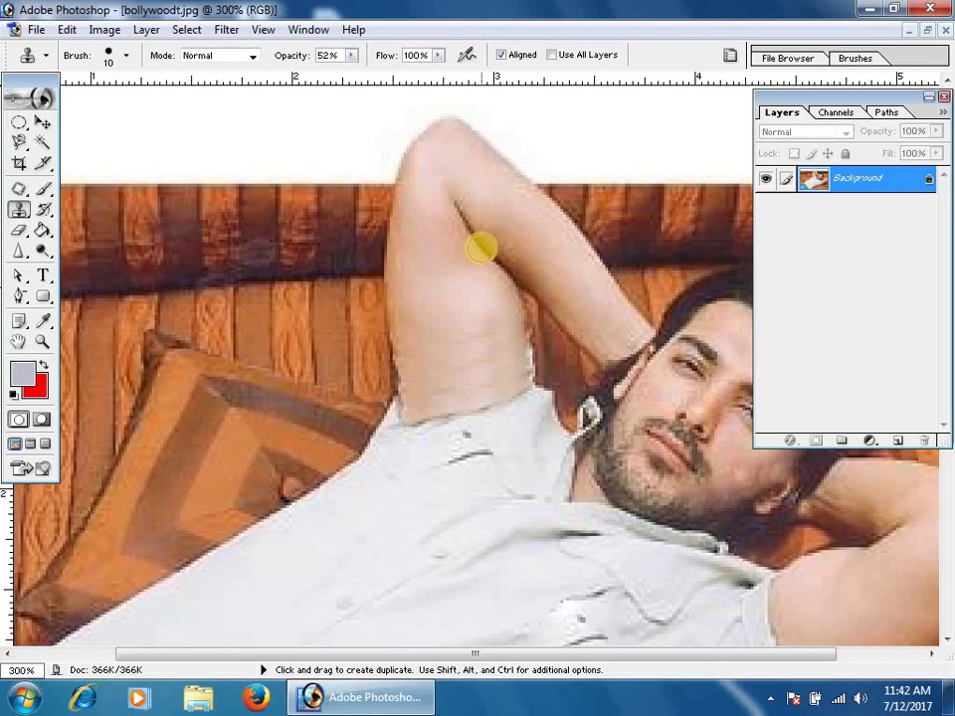
right_click(398, 253)
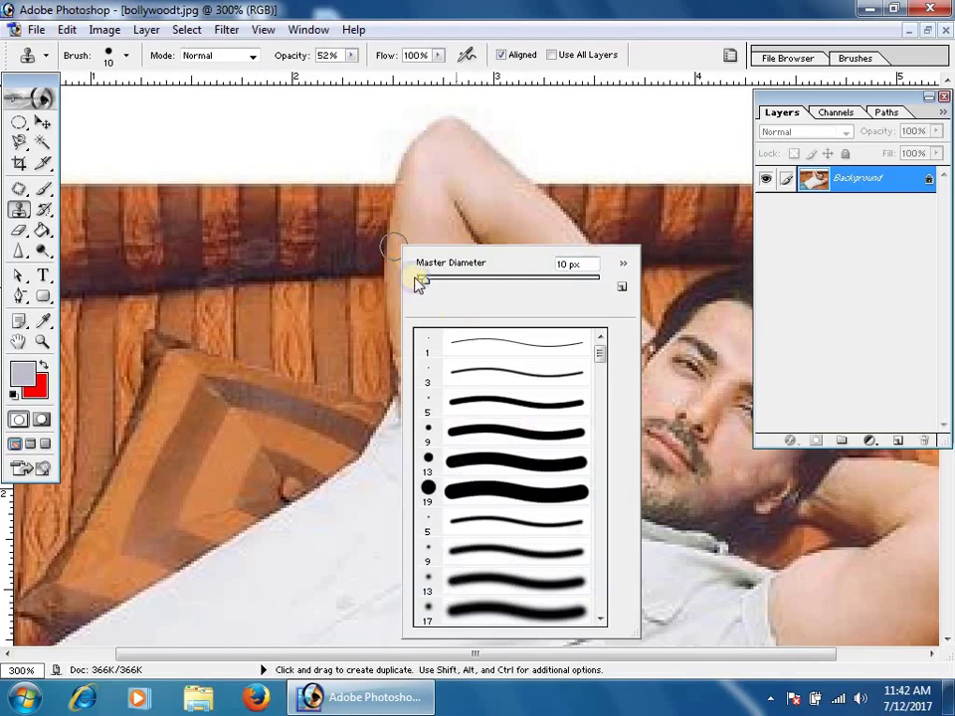
left_click(533, 611)
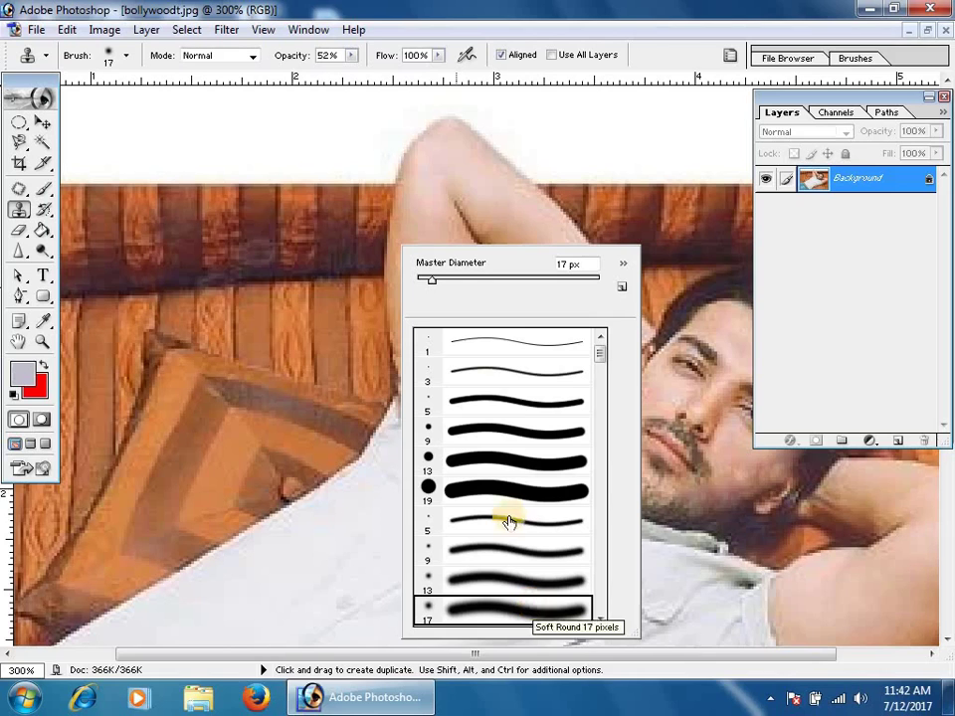
left_click_drag(431, 279, 454, 280)
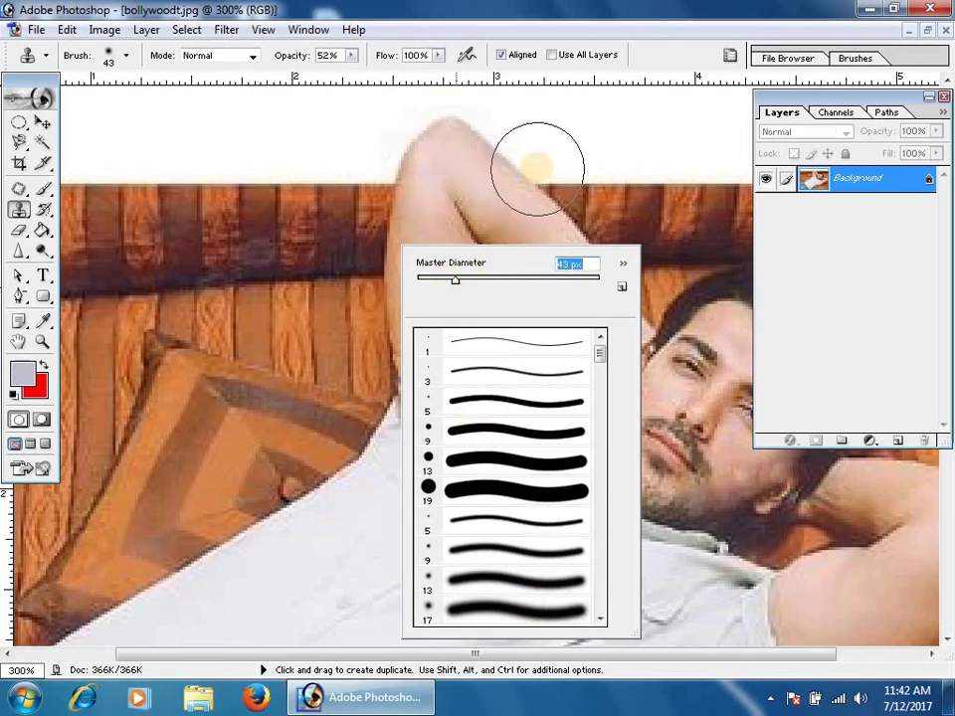
left_click(434, 281)
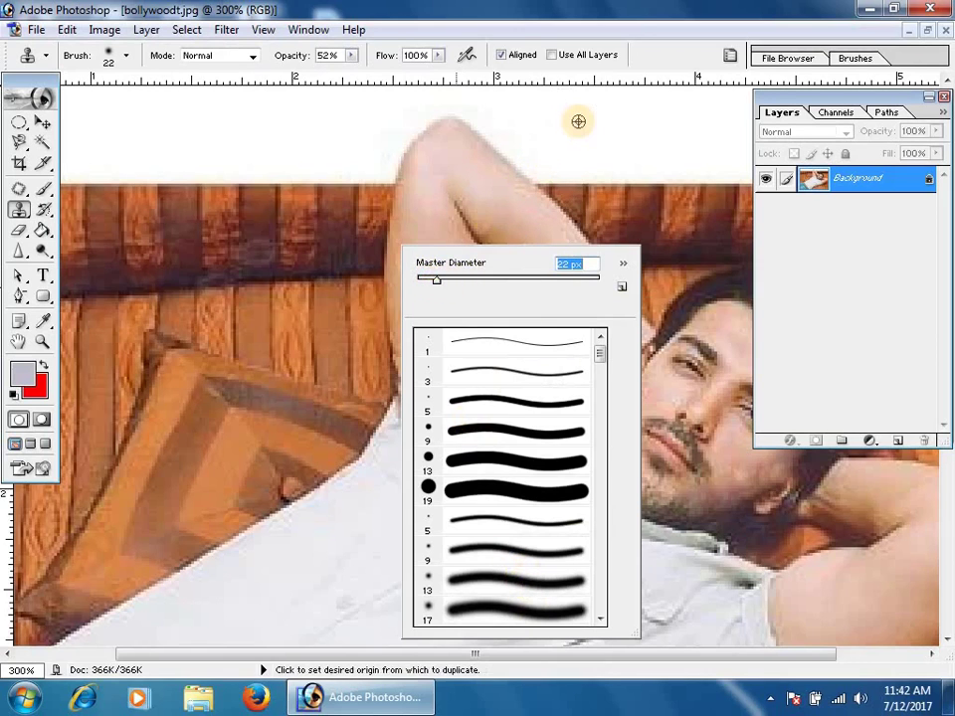
left_click(578, 125, "alt")
mouse_move(468, 105)
left_mouse_down()
mouse_move(504, 118)
mouse_move(425, 118)
mouse_move(459, 120)
mouse_move(420, 130)
mouse_move(467, 122)
left_mouse_up()
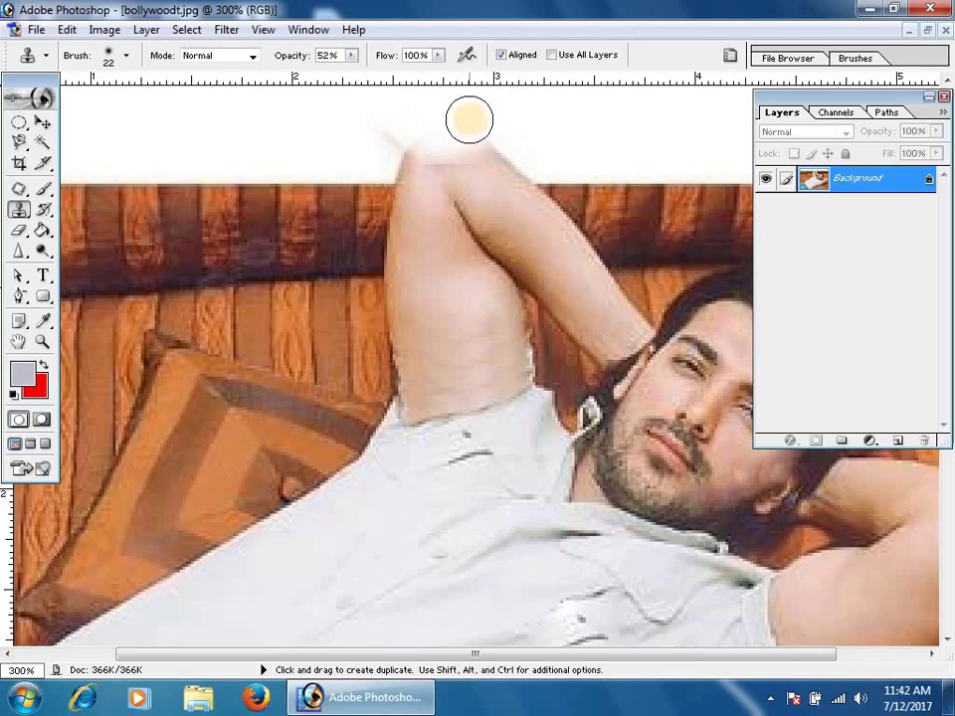
Set the opacity to 100% and clone the white background over the rest of the elbow above the sofa's upper edge.
left_click(351, 56)
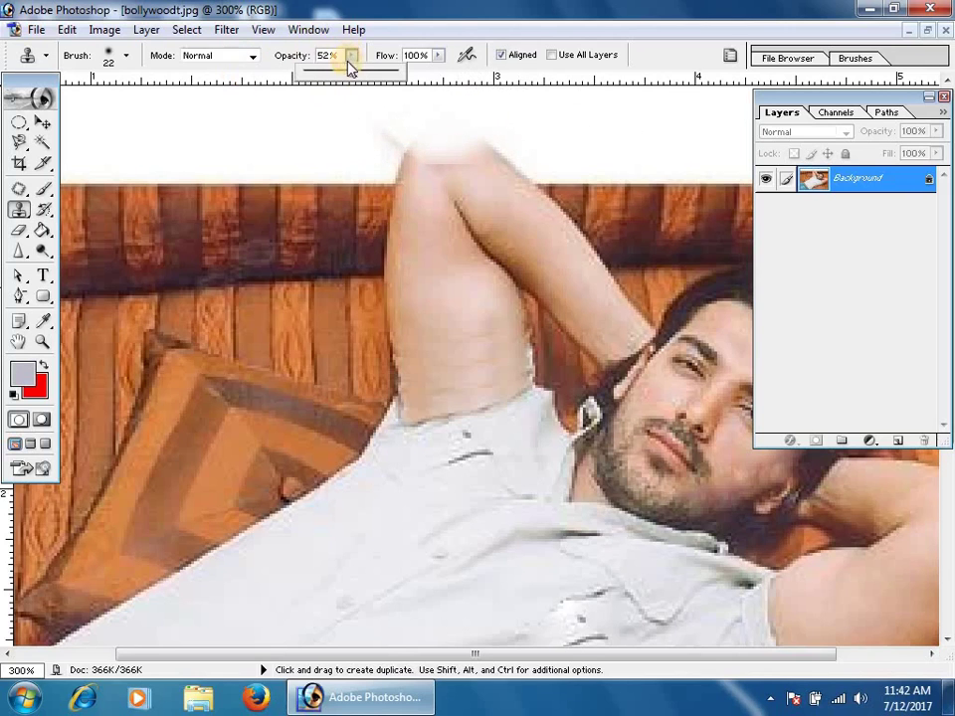
left_click_drag(348, 75, 486, 65)
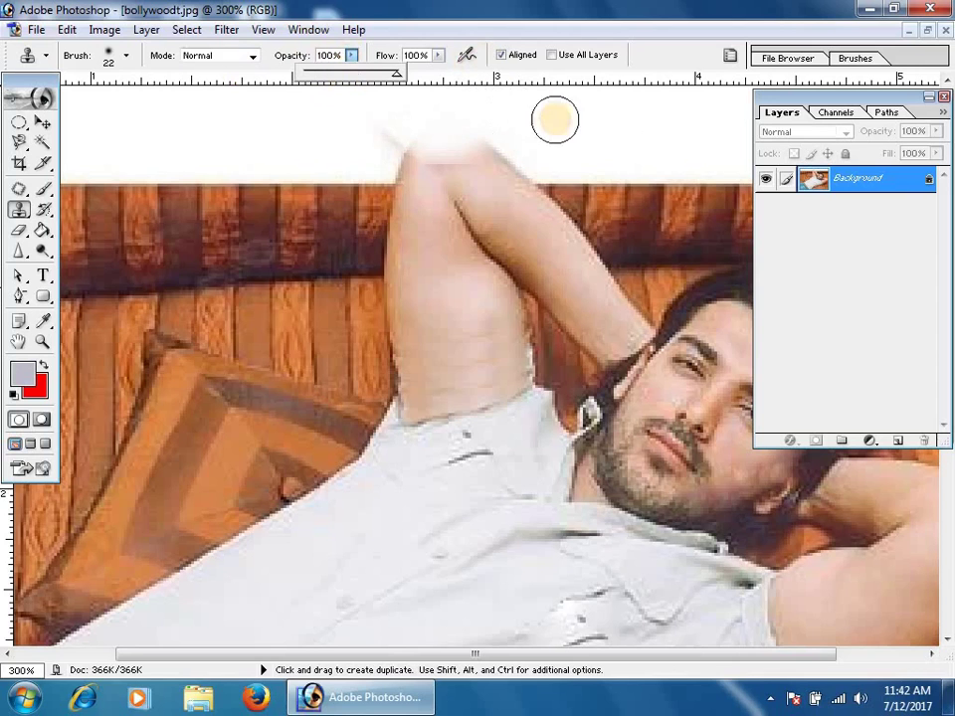
left_click(549, 111, "alt")
left_click(468, 124)
left_click(403, 124)
left_click(483, 114)
left_click(482, 120)
left_click(473, 136)
left_click(520, 136)
left_click(444, 146)
left_click(438, 147)
left_click(439, 145)
left_click(425, 144)
left_click(406, 148)
left_click(443, 149)
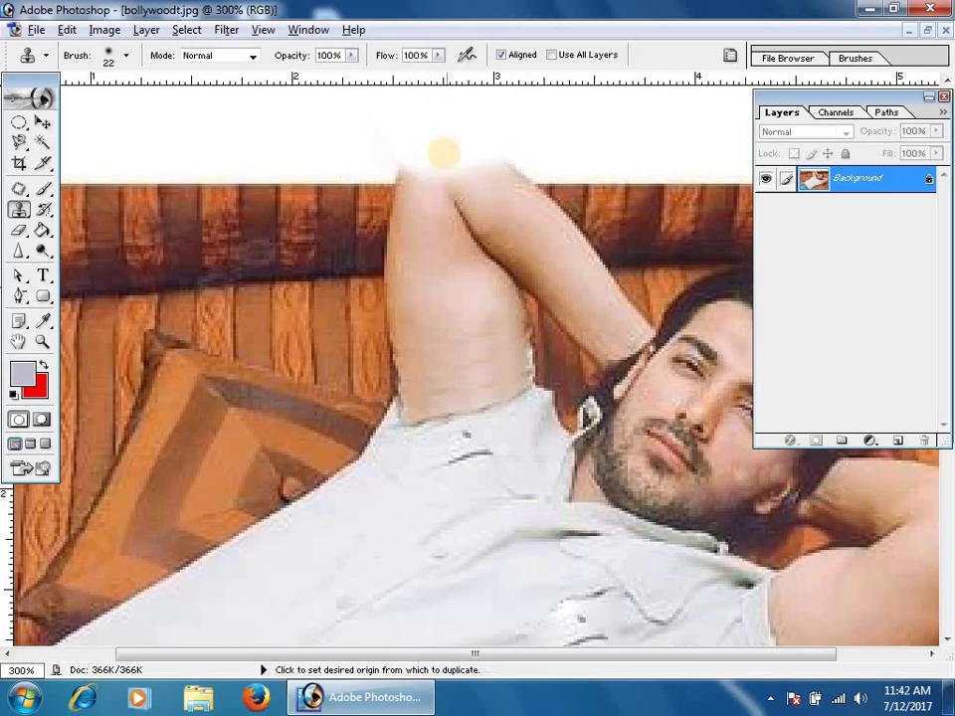
left_click(494, 150)
left_click(503, 153)
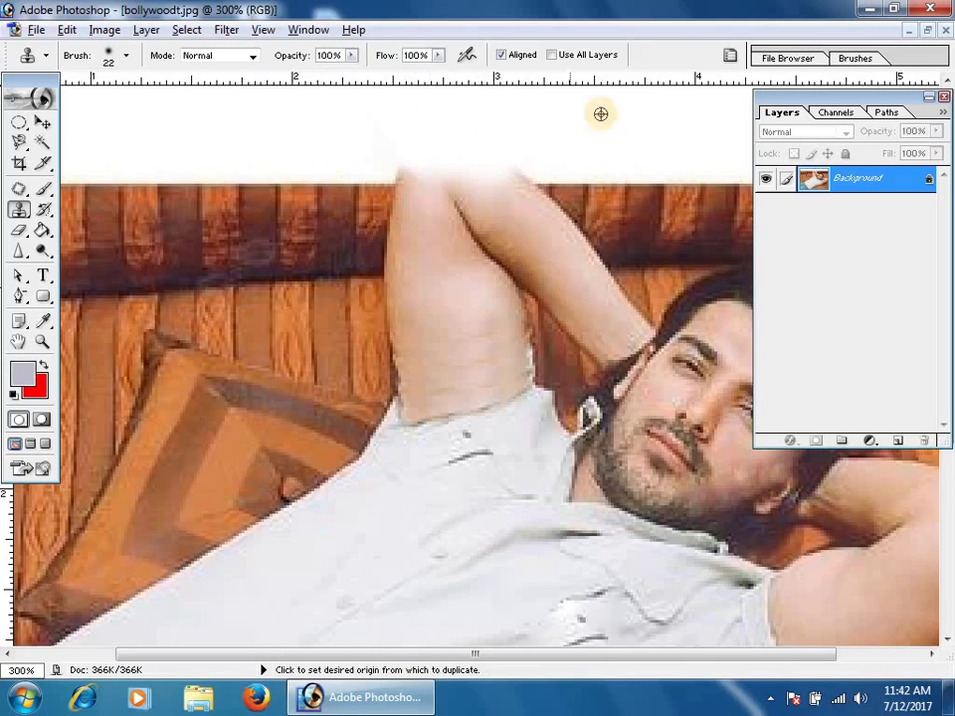
left_click(598, 130, "alt")
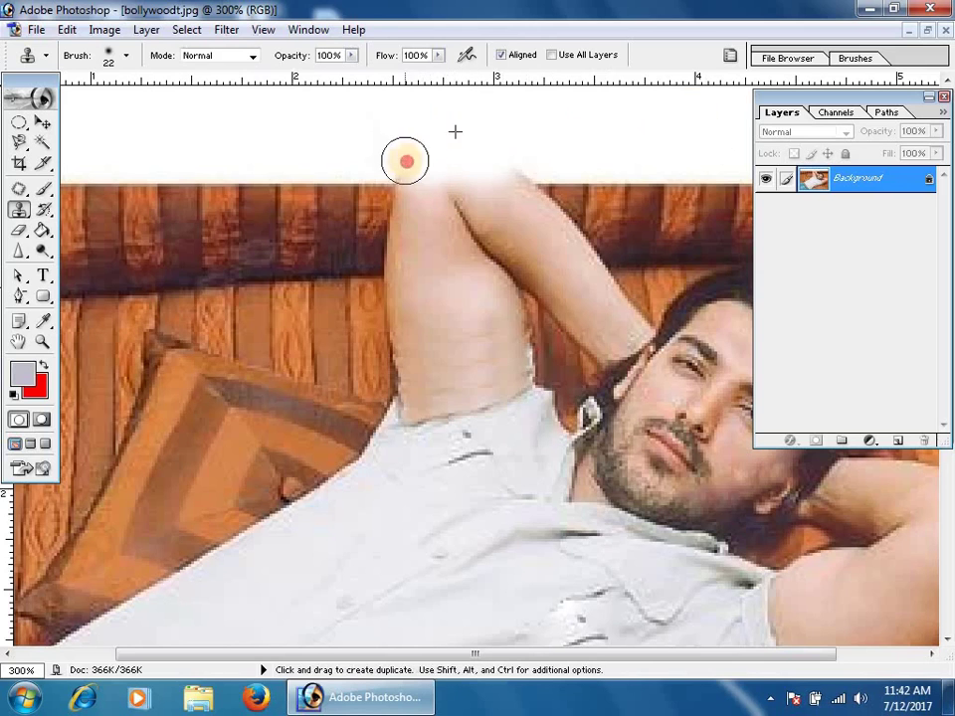
mouse_move(424, 157)
left_mouse_down()
mouse_move(491, 149)
mouse_move(536, 157)
mouse_move(496, 158)
left_mouse_up()
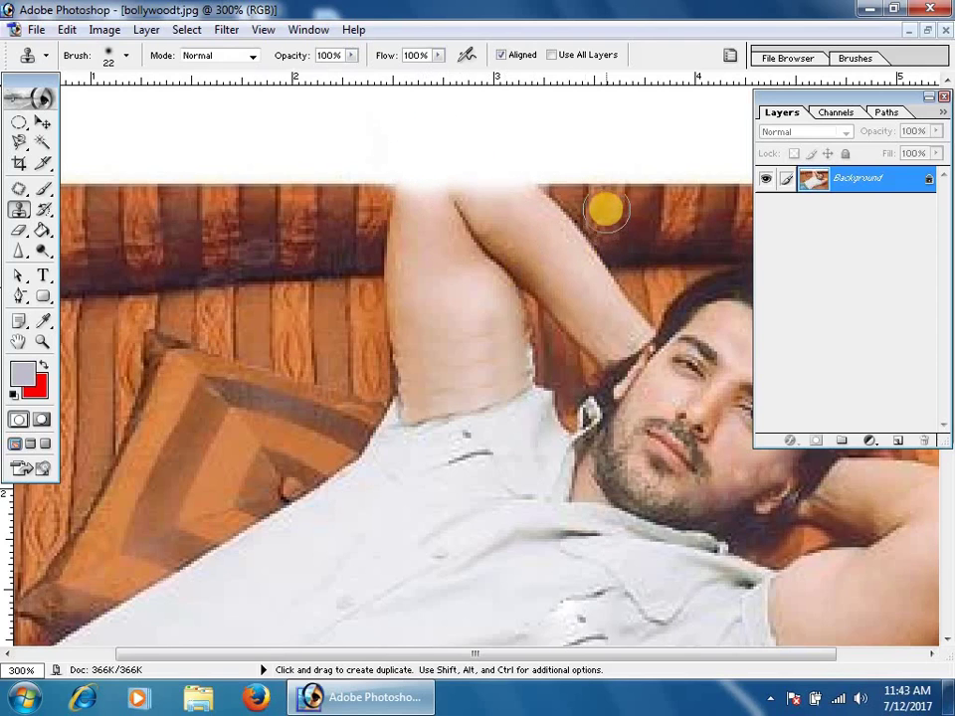
Set the Clone Stamp brush's master diameter to 12 px.
right_click(617, 209)
mouse_move(653, 247)
left_mouse_down()
mouse_move(640, 240)
mouse_move(648, 241)
left_mouse_up()
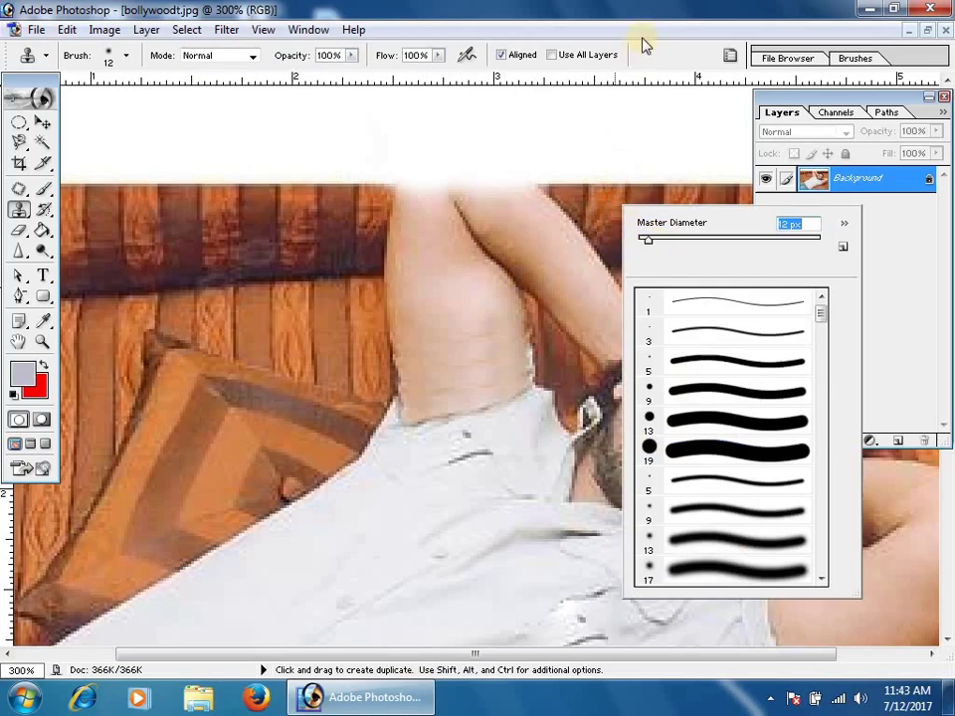
left_click(633, 140)
Sample the sofa's dark bolster beside the forearm and clone it over the upper part of the raised arm just below the white background.
left_click(586, 198, "alt")
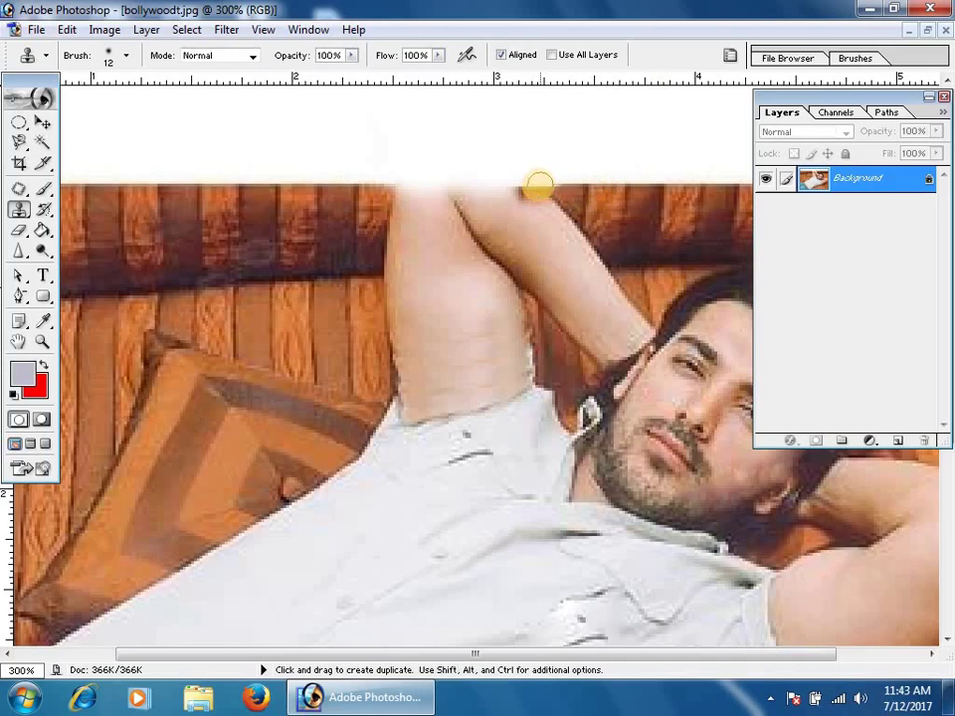
mouse_move(518, 183)
left_mouse_down()
mouse_move(380, 179)
mouse_move(419, 179)
mouse_move(409, 165)
mouse_move(462, 182)
mouse_move(452, 184)
mouse_move(457, 197)
mouse_move(474, 196)
mouse_move(467, 208)
mouse_move(480, 217)
mouse_move(477, 205)
mouse_move(506, 192)
mouse_move(590, 198)
mouse_move(600, 205)
mouse_move(587, 215)
mouse_move(603, 208)
mouse_move(573, 211)
mouse_move(547, 192)
mouse_move(552, 215)
mouse_move(570, 225)
mouse_move(570, 214)
mouse_move(590, 257)
mouse_move(553, 209)
mouse_move(554, 232)
mouse_move(565, 232)
mouse_move(523, 203)
mouse_move(522, 221)
mouse_move(496, 215)
mouse_move(541, 213)
left_mouse_up()
key("ctrl")
left_click(601, 204, "alt")
left_click(586, 213, "alt")
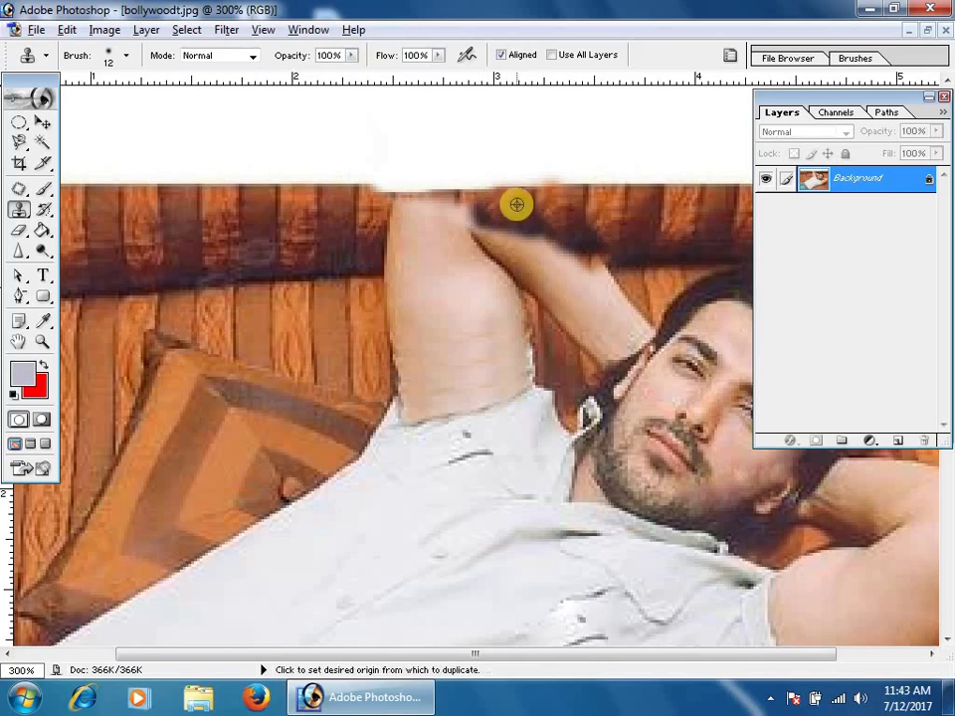
mouse_move(447, 198)
left_mouse_down()
mouse_move(463, 226)
mouse_move(474, 204)
mouse_move(444, 198)
mouse_move(441, 215)
mouse_move(427, 206)
mouse_move(426, 217)
mouse_move(426, 207)
mouse_move(408, 208)
left_mouse_up()
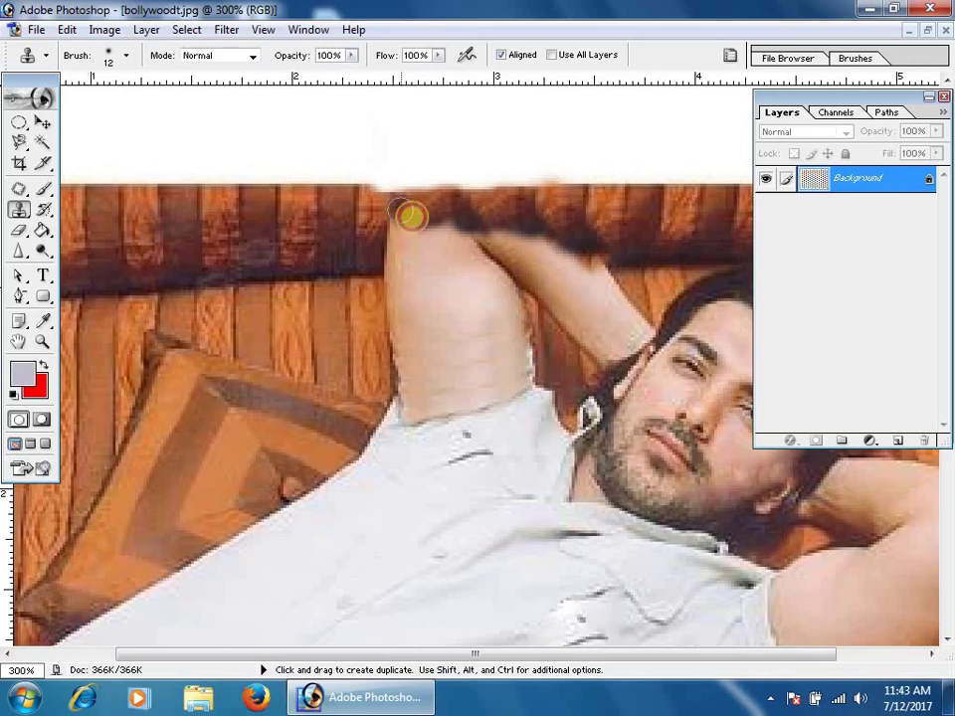
Resample the sofa's bolster beside the raised arm and clone it down to the bolster's lower edge across both parts of the arm.
left_click(350, 197, "alt")
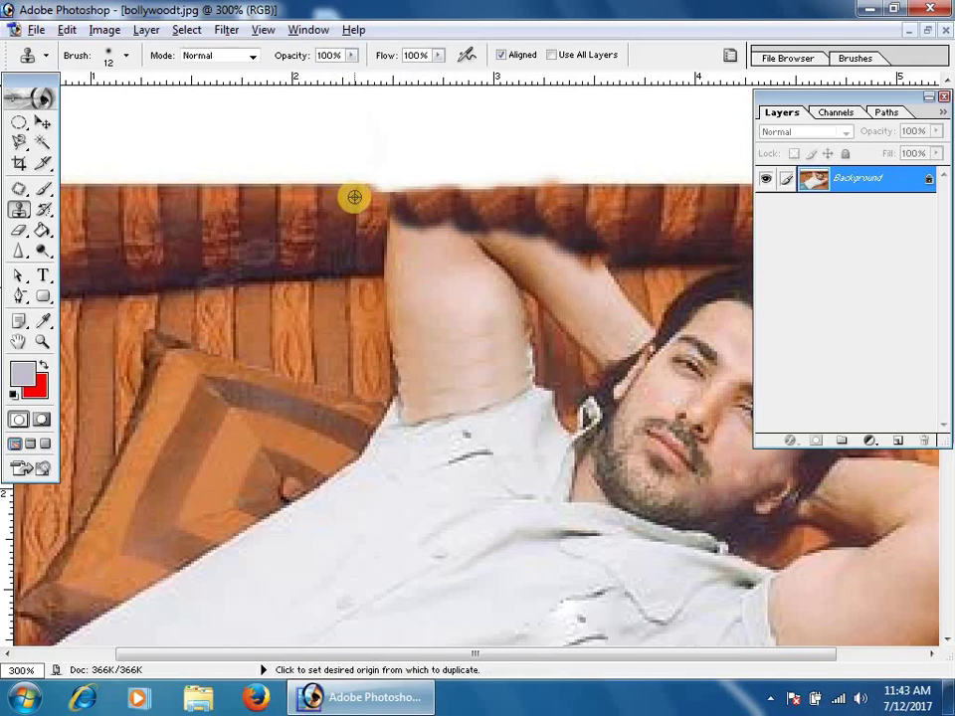
left_click(384, 201)
mouse_move(384, 201)
left_mouse_down()
mouse_move(386, 256)
mouse_move(385, 245)
mouse_move(380, 263)
mouse_move(356, 271)
mouse_move(492, 271)
left_mouse_up()
left_click(356, 269, "alt")
left_click(386, 250, "alt")
mouse_move(411, 239)
left_mouse_down()
mouse_move(452, 220)
mouse_move(420, 237)
mouse_move(479, 216)
mouse_move(478, 235)
mouse_move(441, 260)
mouse_move(435, 252)
mouse_move(486, 256)
mouse_move(510, 241)
mouse_move(481, 262)
mouse_move(511, 249)
left_mouse_up()
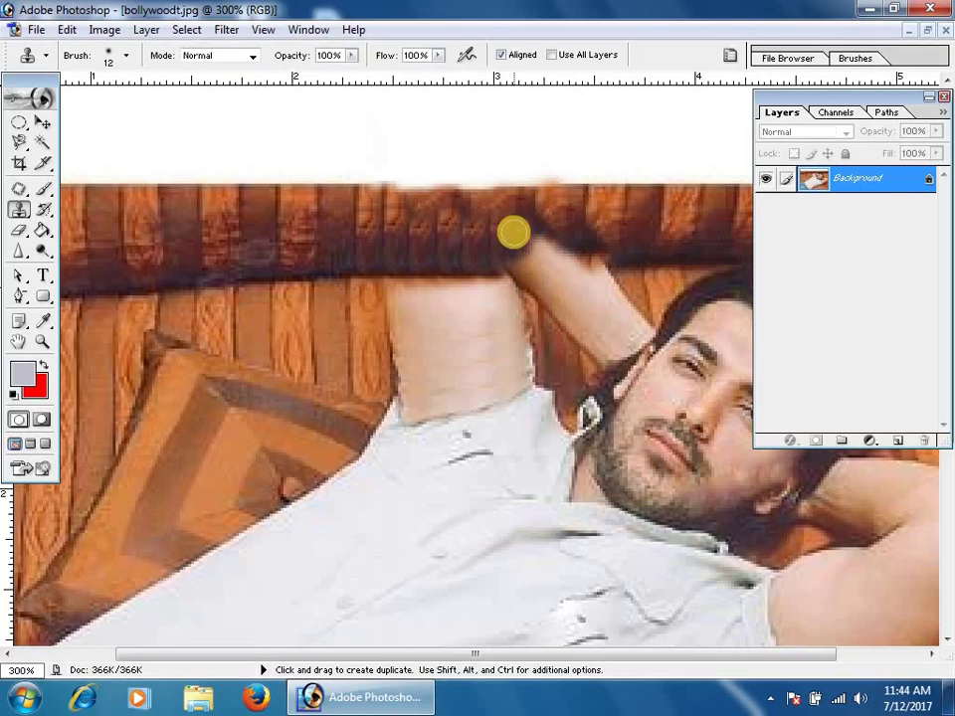
mouse_move(537, 251)
left_mouse_down()
mouse_move(525, 260)
mouse_move(630, 235)
mouse_move(510, 264)
left_mouse_up()
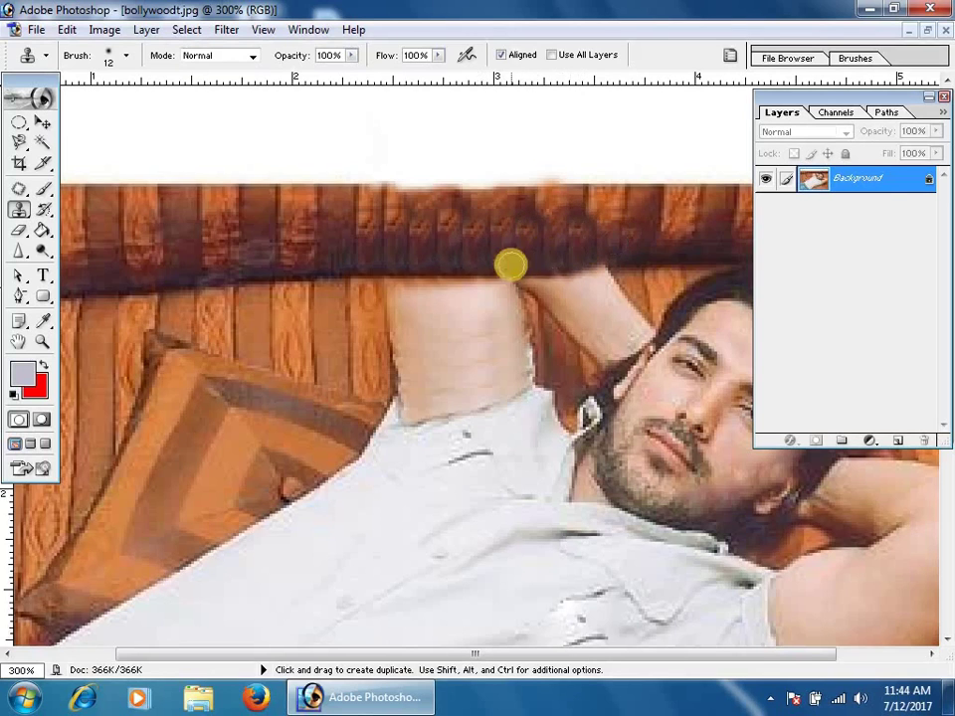
mouse_move(595, 262)
left_mouse_down()
mouse_move(525, 282)
mouse_move(602, 268)
mouse_move(499, 279)
mouse_move(461, 256)
mouse_move(398, 253)
mouse_move(436, 267)
mouse_move(418, 279)
mouse_move(400, 270)
mouse_move(410, 279)
mouse_move(399, 256)
mouse_move(396, 294)
left_mouse_up()
Sample the orange sofa back below the bolster and clone it over the upper arm and forearm down towards the sleeve.
key("alt")
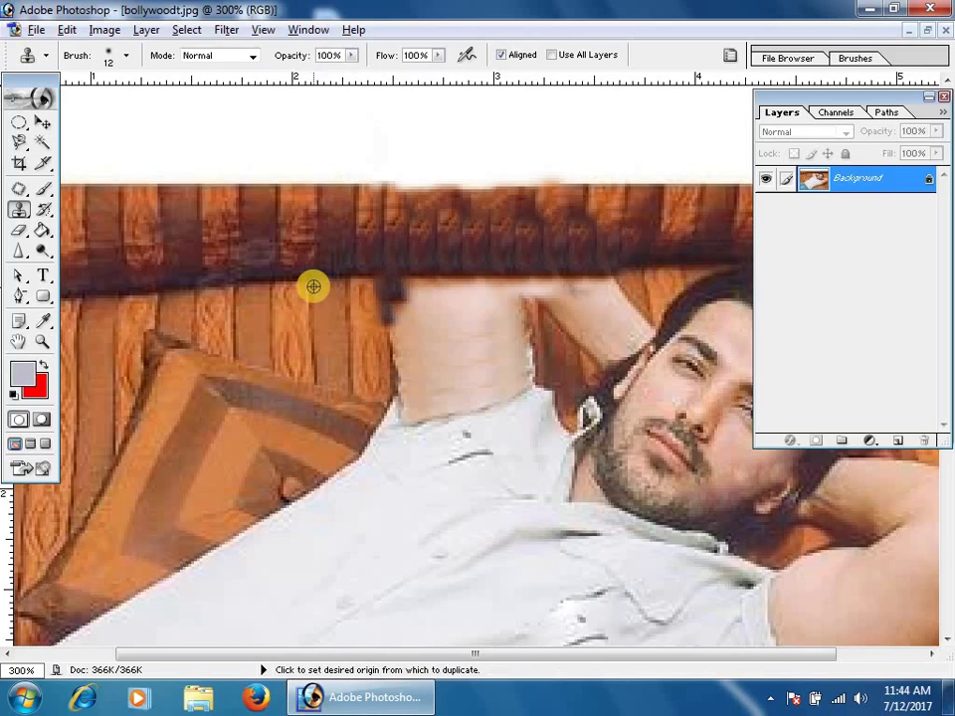
left_click(313, 287, "alt")
mouse_move(391, 297)
left_mouse_down()
mouse_move(390, 345)
mouse_move(424, 331)
mouse_move(424, 310)
mouse_move(442, 330)
mouse_move(462, 284)
mouse_move(493, 328)
mouse_move(512, 293)
mouse_move(548, 289)
mouse_move(531, 315)
mouse_move(561, 290)
mouse_move(616, 271)
left_mouse_up()
key("ctrl+alt+space")
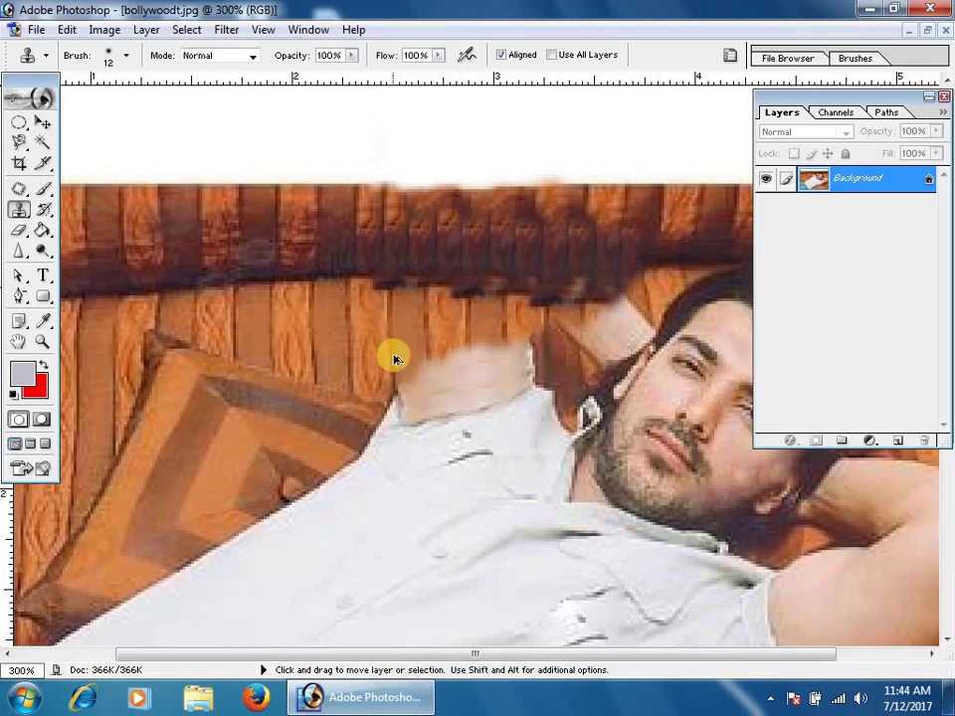
left_click(464, 313, "ctrl+alt")
left_click(523, 358, "ctrl+alt")
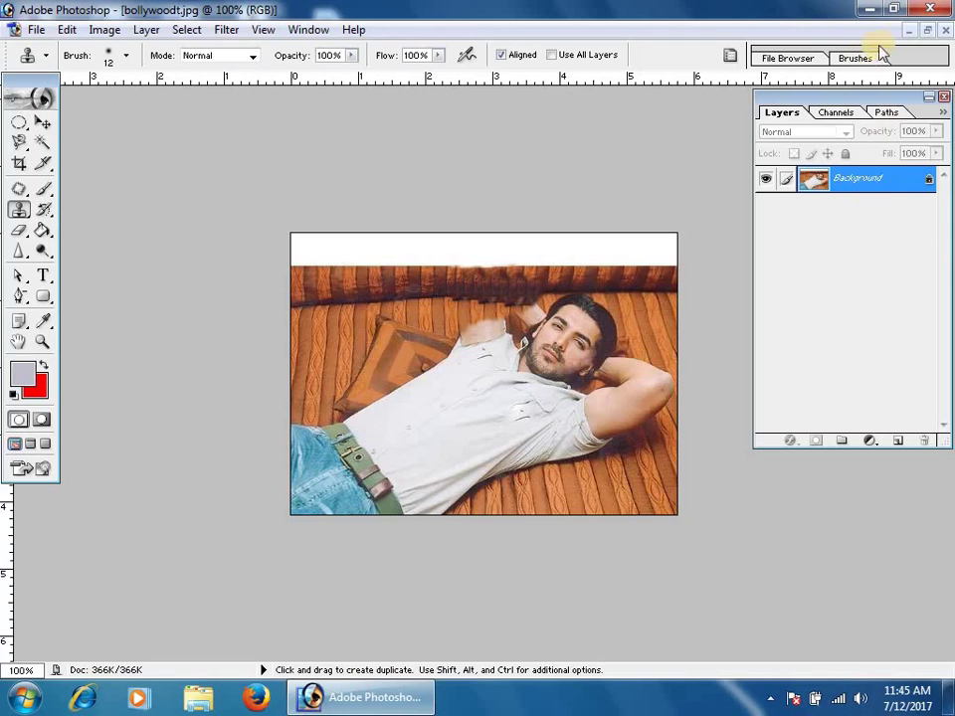
Close bollywoodt.jpg without saving its changes and bring up the dialog for opening another image.
left_click(944, 30)
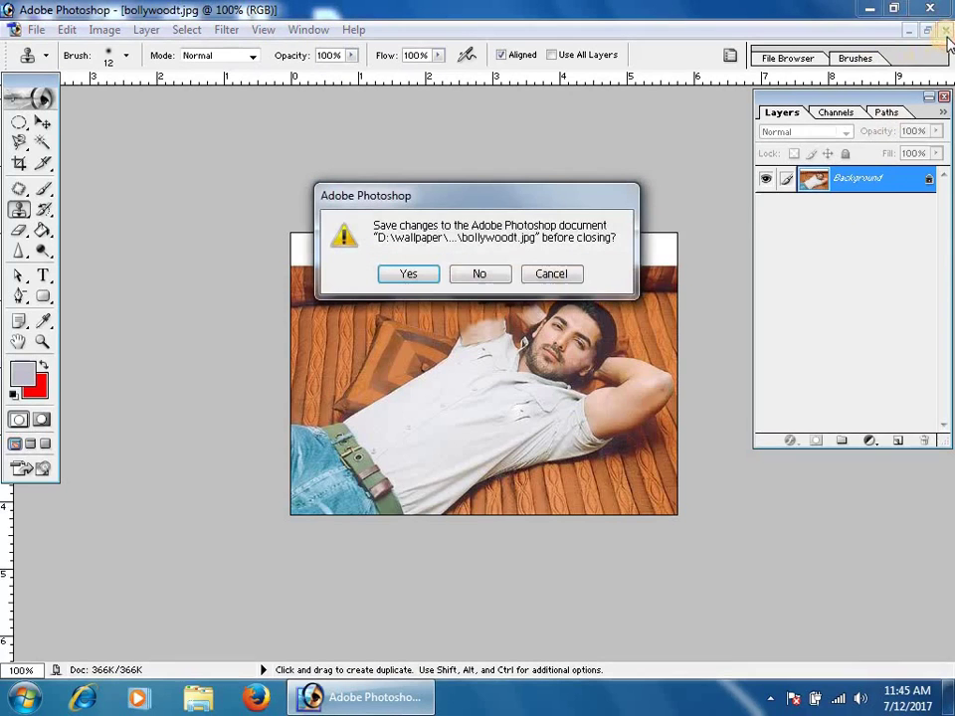
left_click(502, 282)
double_click(569, 289)
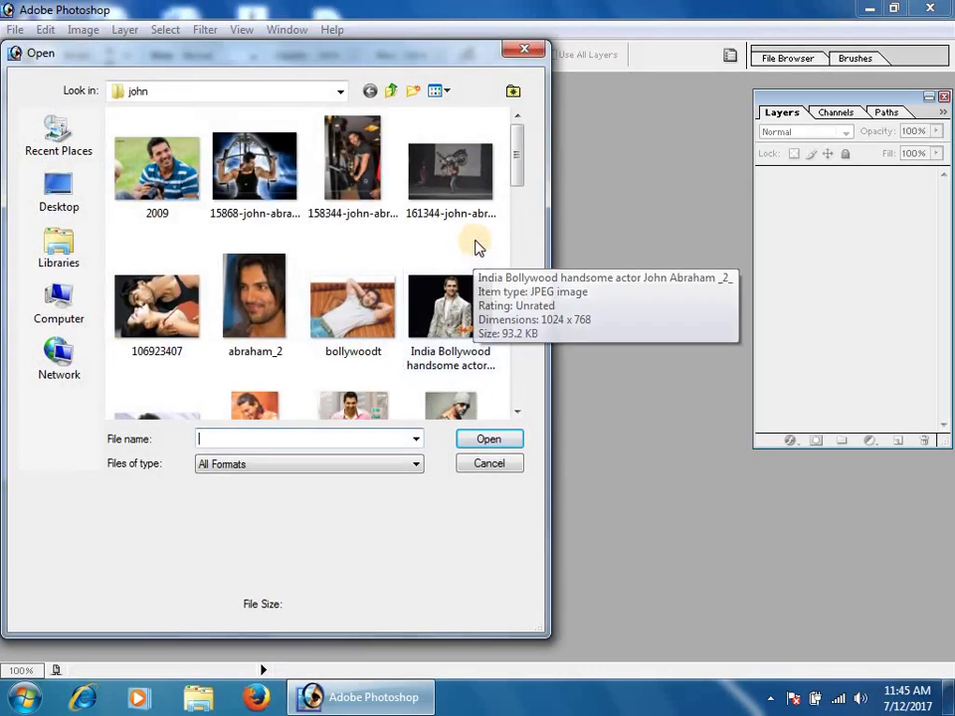
Browse to the dipika padukon folder inside the wallpaper folder on drive D.
left_click(51, 304)
double_click(239, 214)
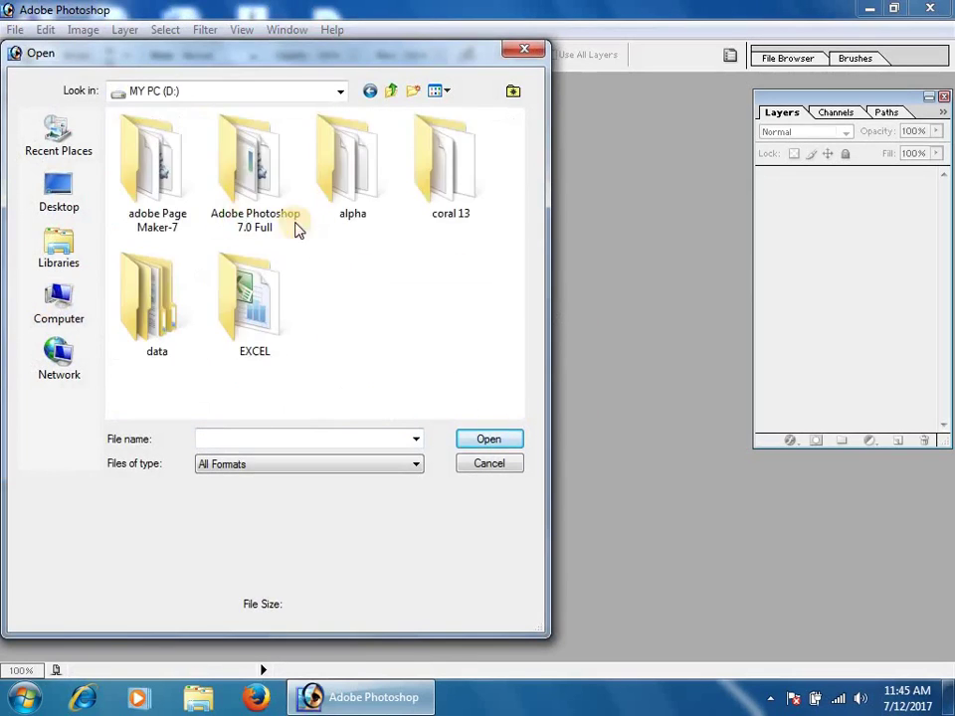
scroll(379, 248, "down", 5)
left_click(428, 261)
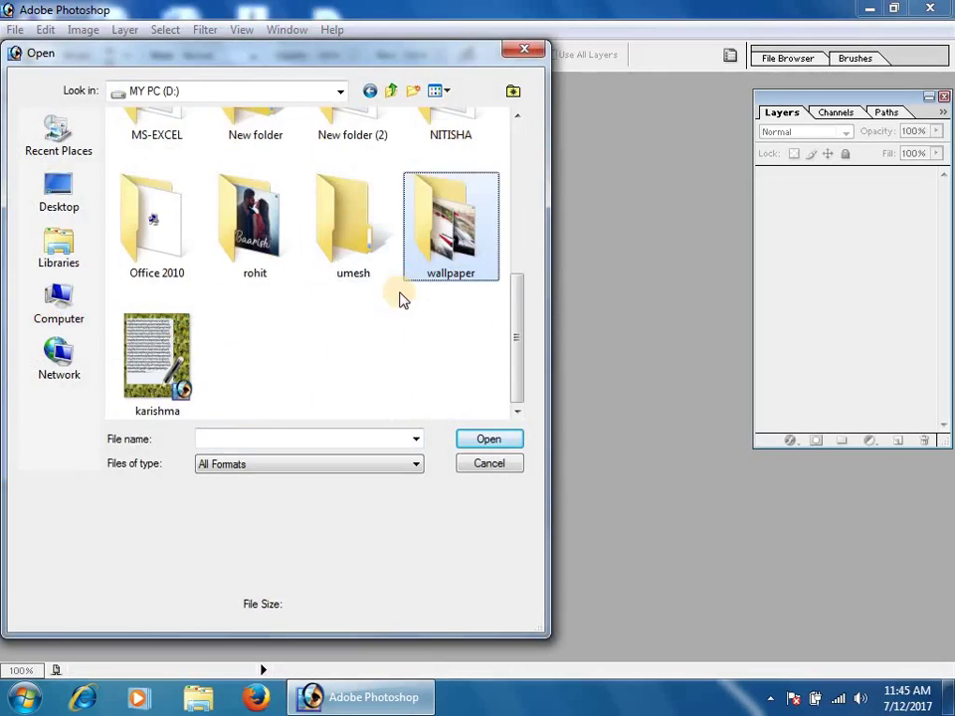
double_click(434, 255)
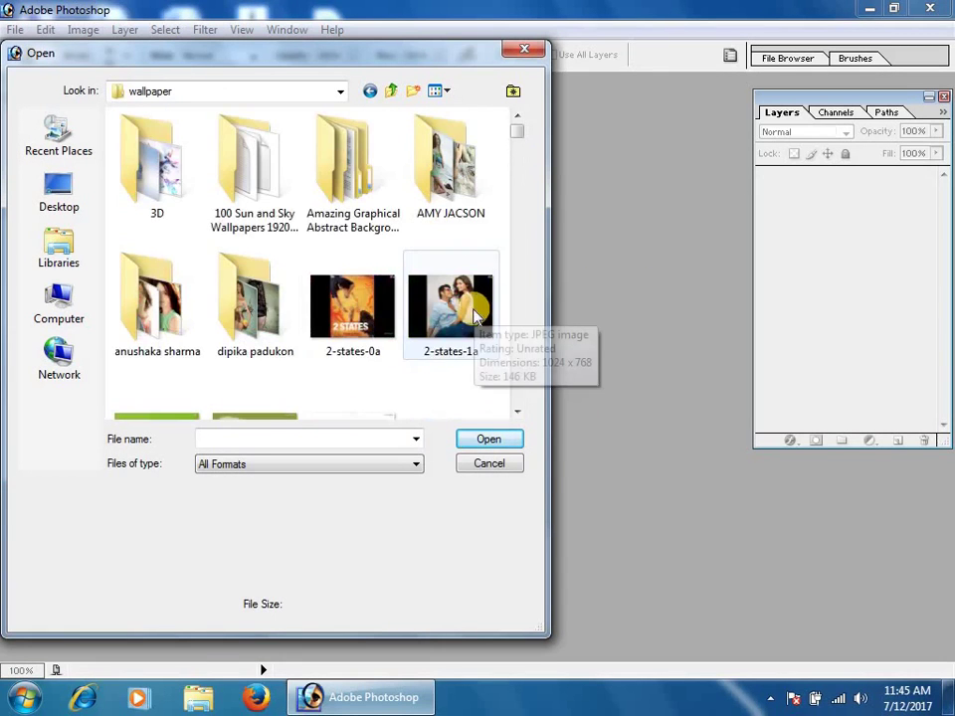
scroll(445, 376, "down", 5)
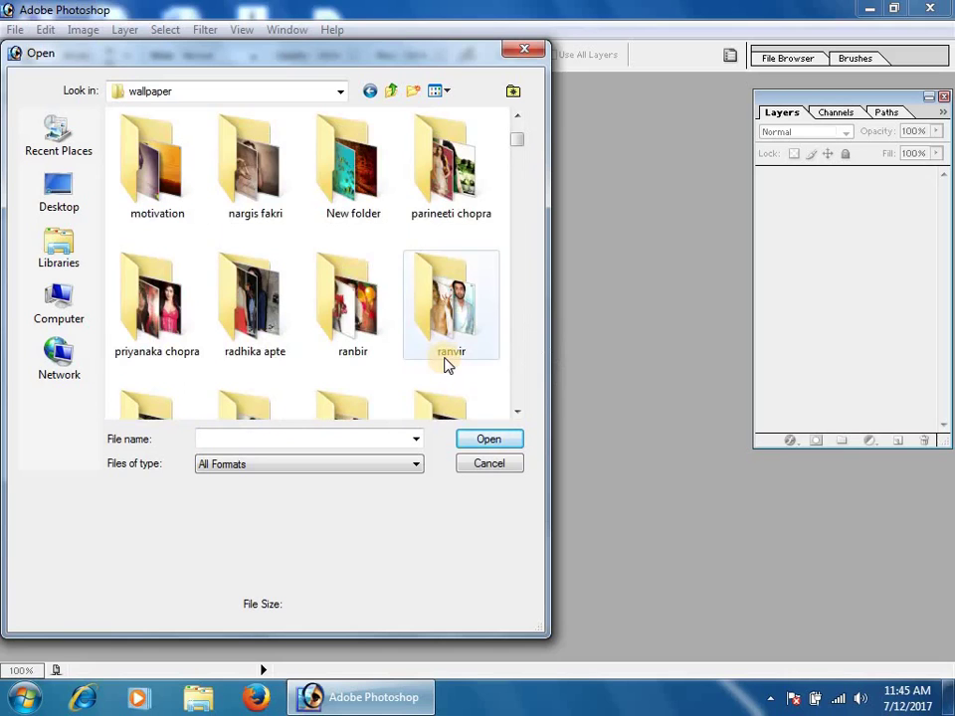
scroll(447, 366, "up", 5)
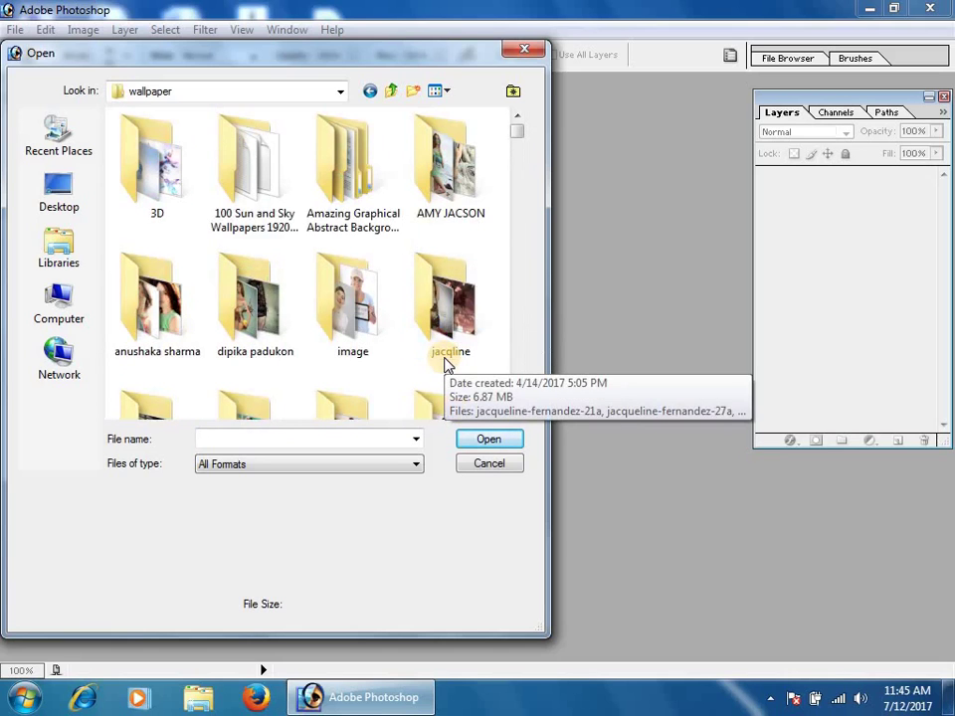
double_click(250, 294)
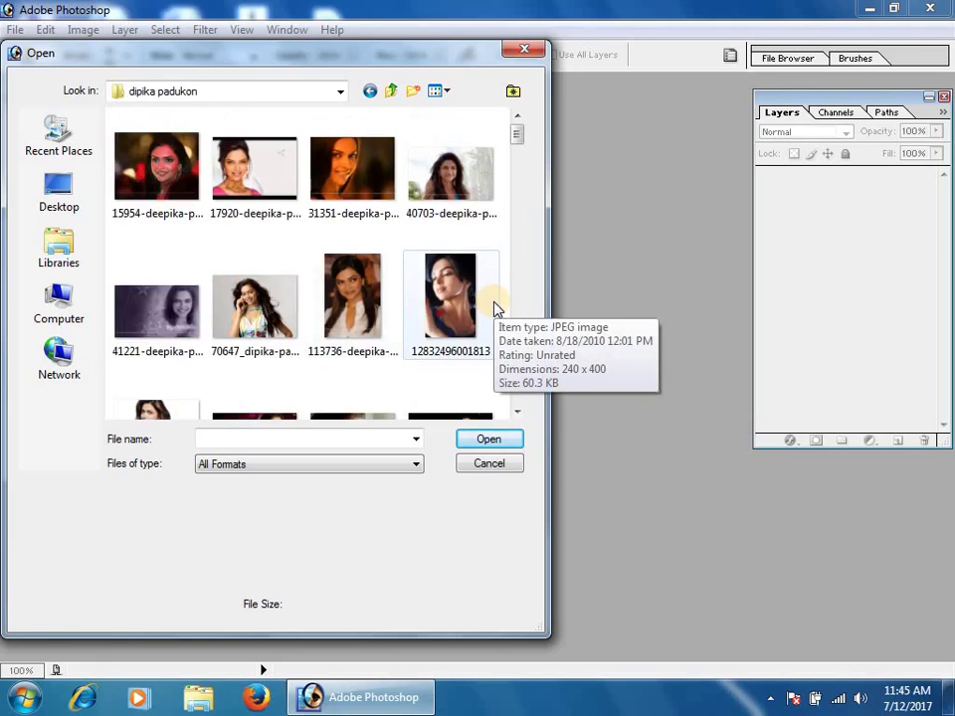
Find the deepika-padukone-118a image in the folder and open it.
scroll(476, 273, "down", 5)
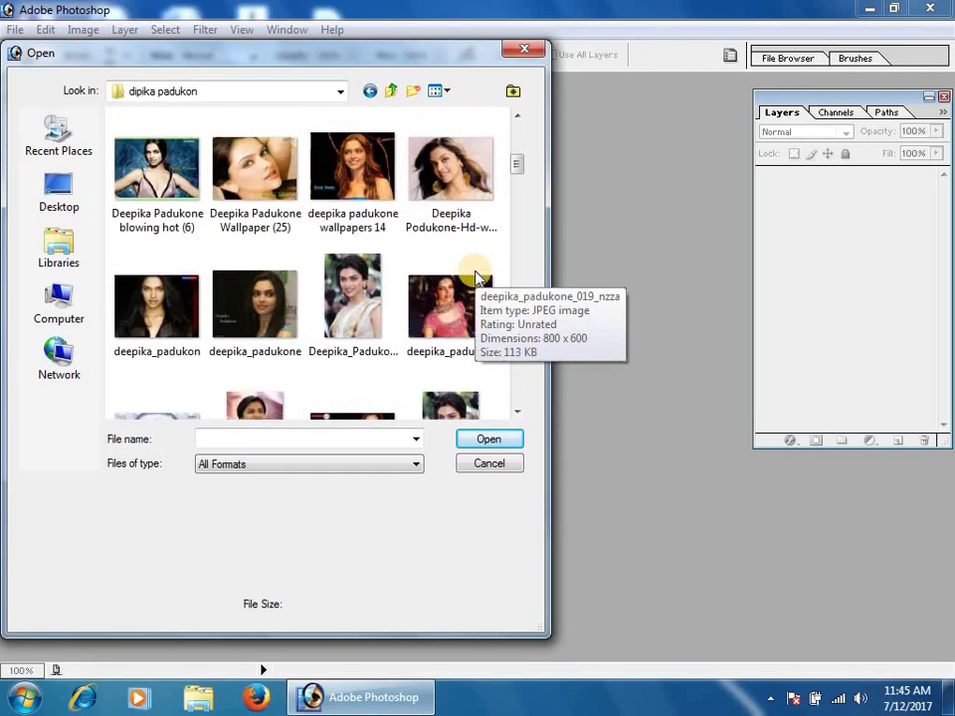
scroll(475, 273, "down", 3)
scroll(475, 273, "down", 3)
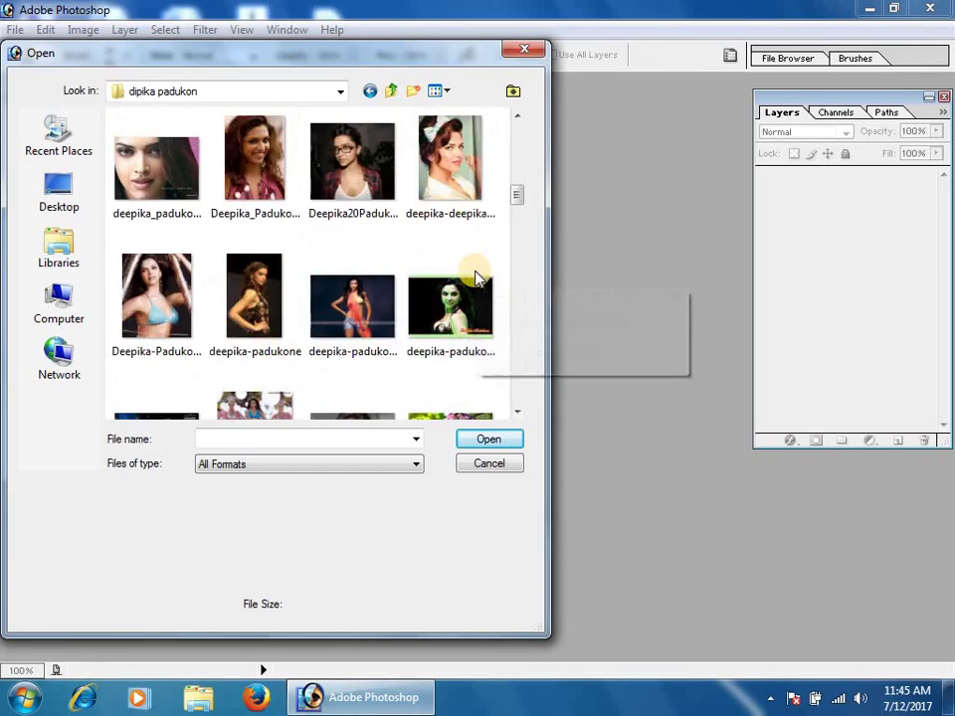
scroll(475, 277, "down", 3)
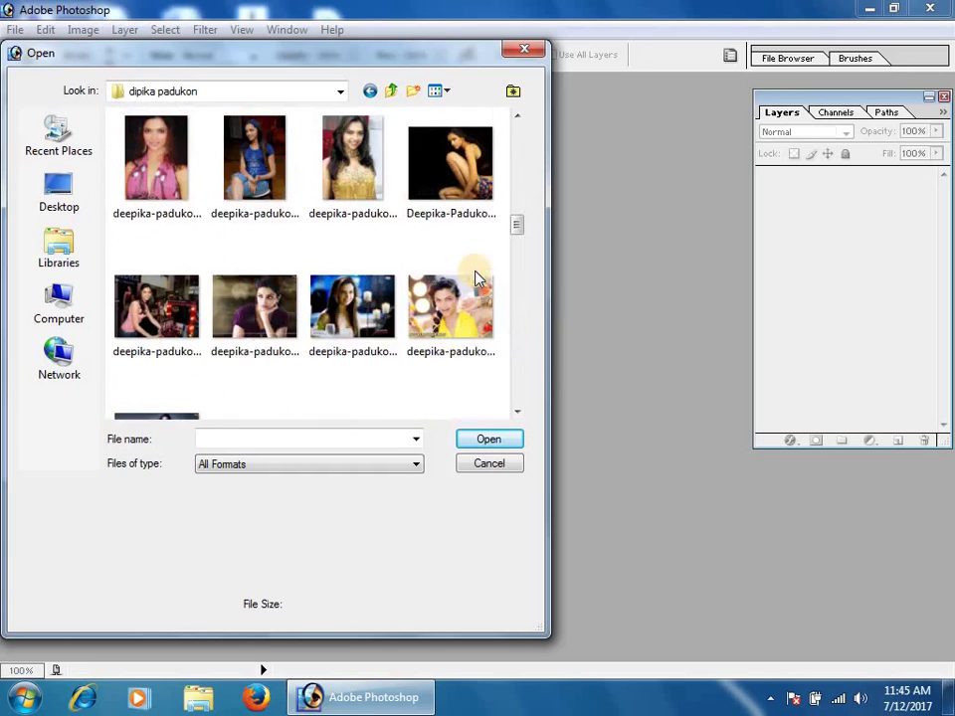
scroll(475, 277, "down", 3)
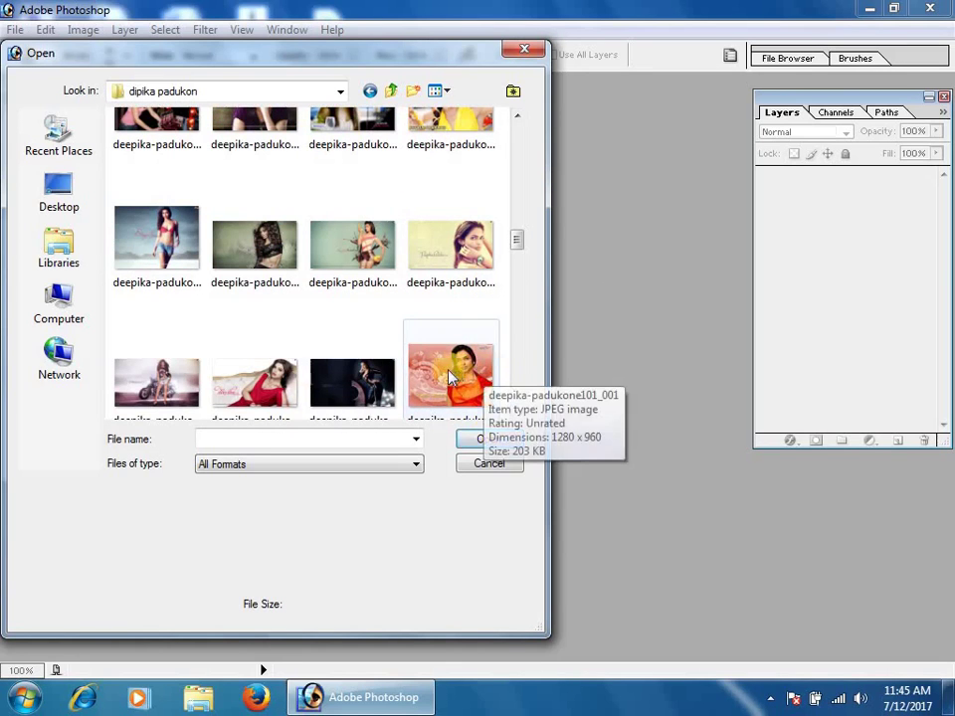
scroll(438, 377, "down", 3)
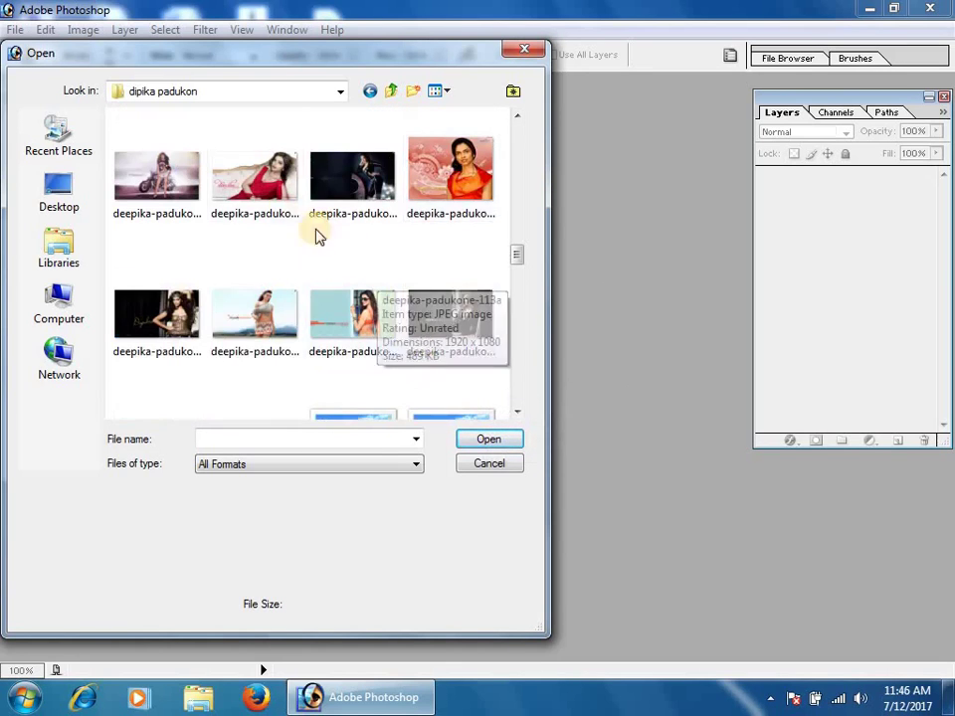
scroll(335, 281, "down", 3)
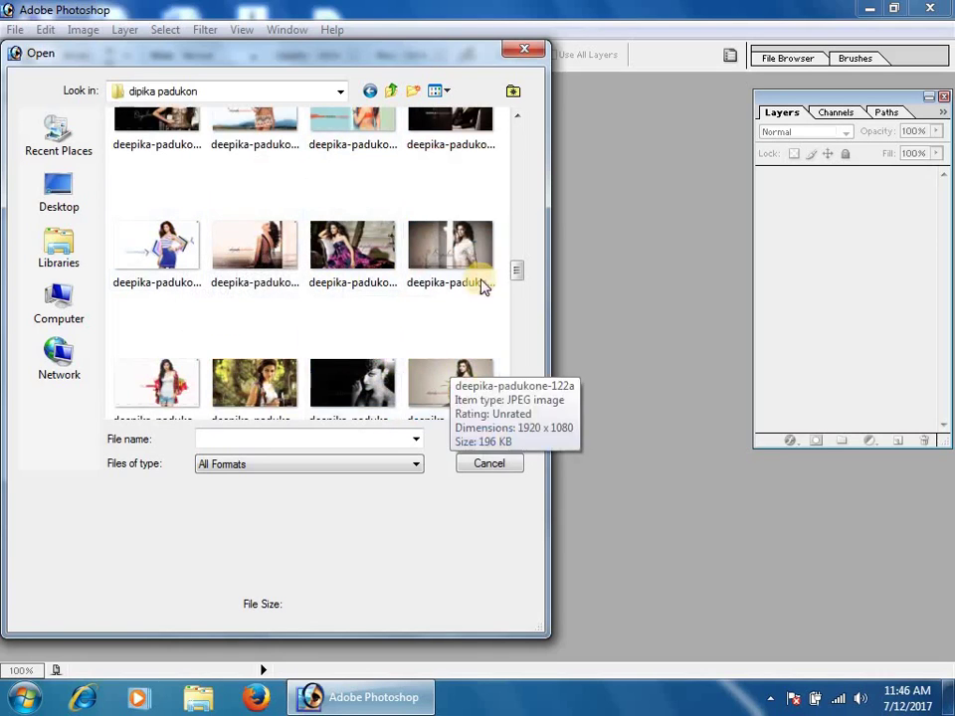
left_click(475, 242)
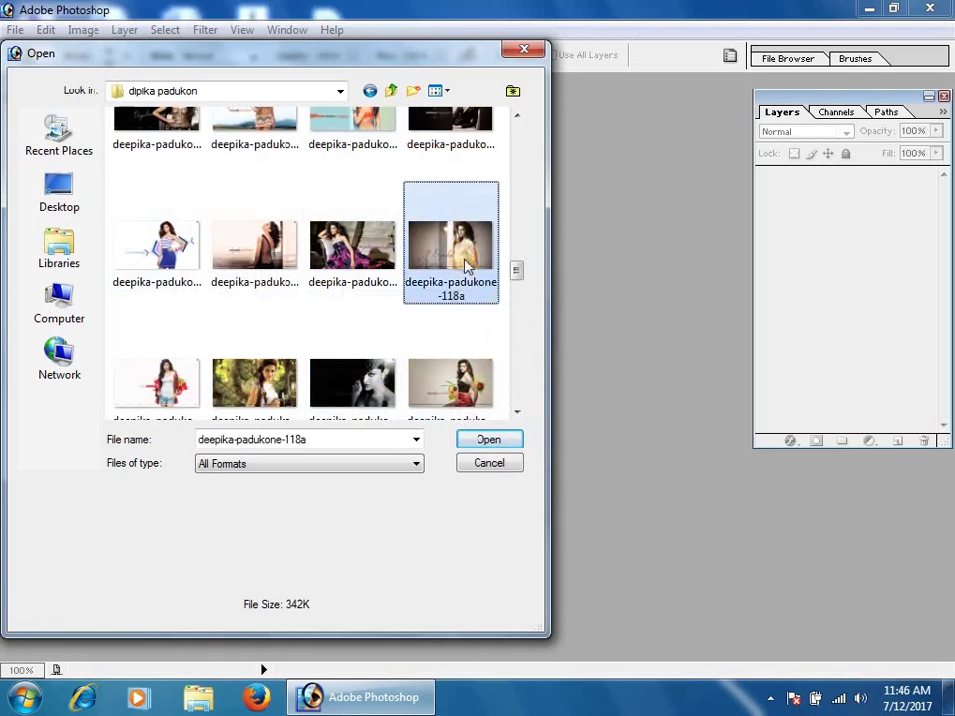
left_click(476, 442)
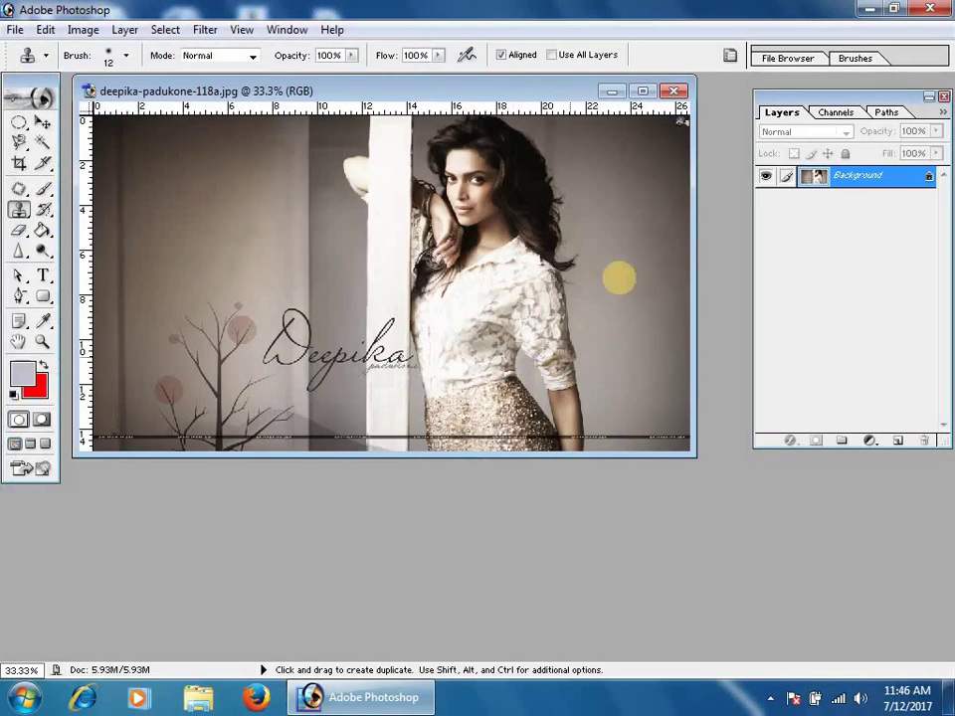
Maximize the image window and set the Clone Stamp brush's master diameter to 66 px.
left_click(642, 90)
left_click(587, 343)
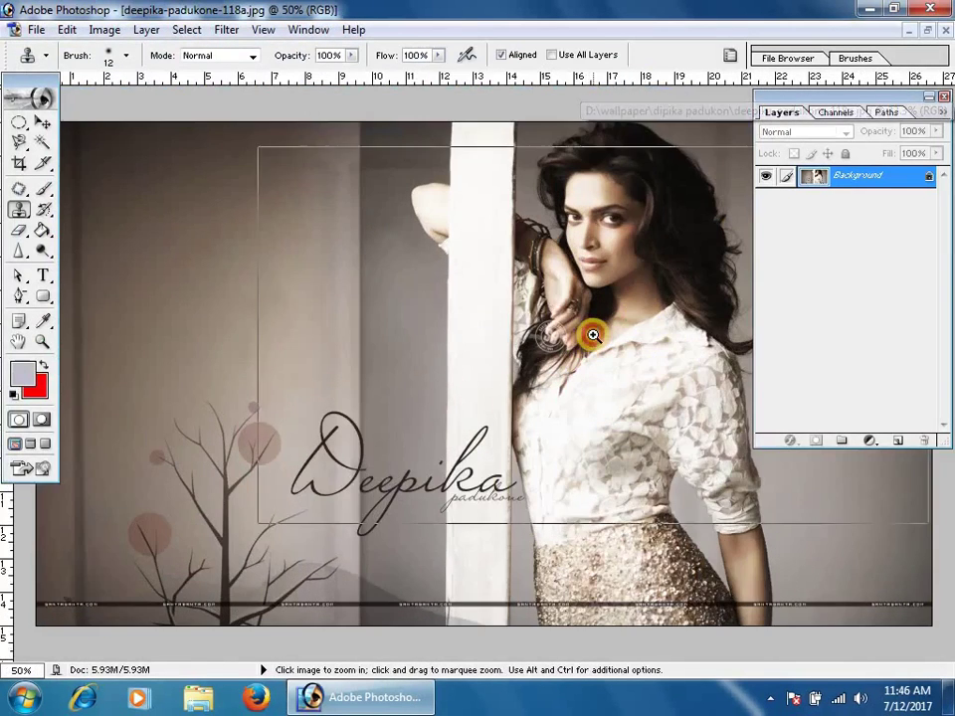
left_click(592, 334)
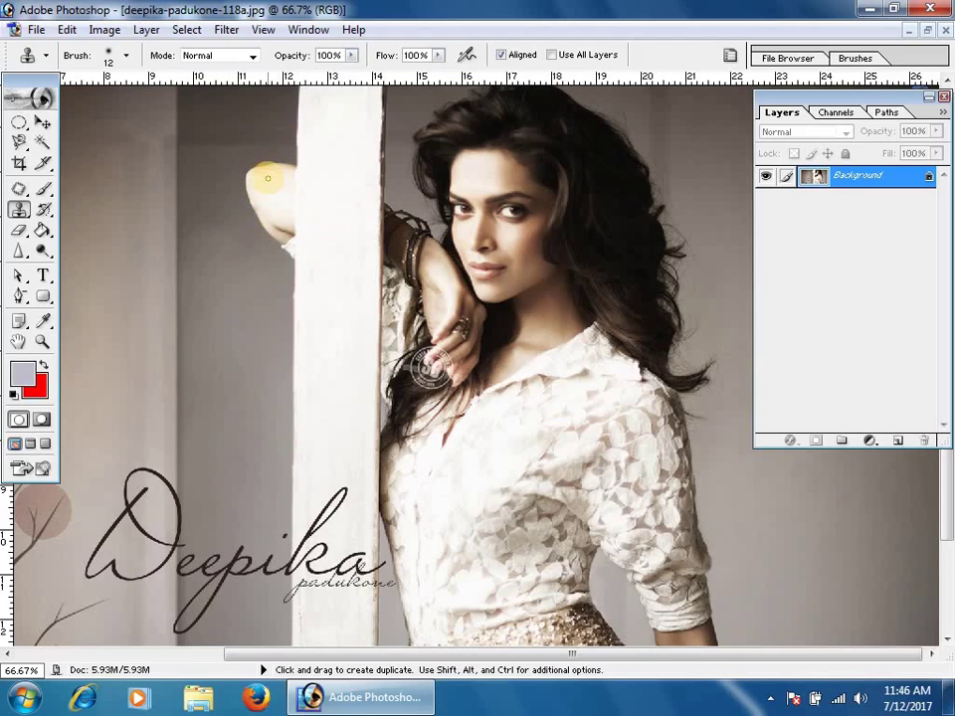
left_click(18, 209)
right_click(320, 294)
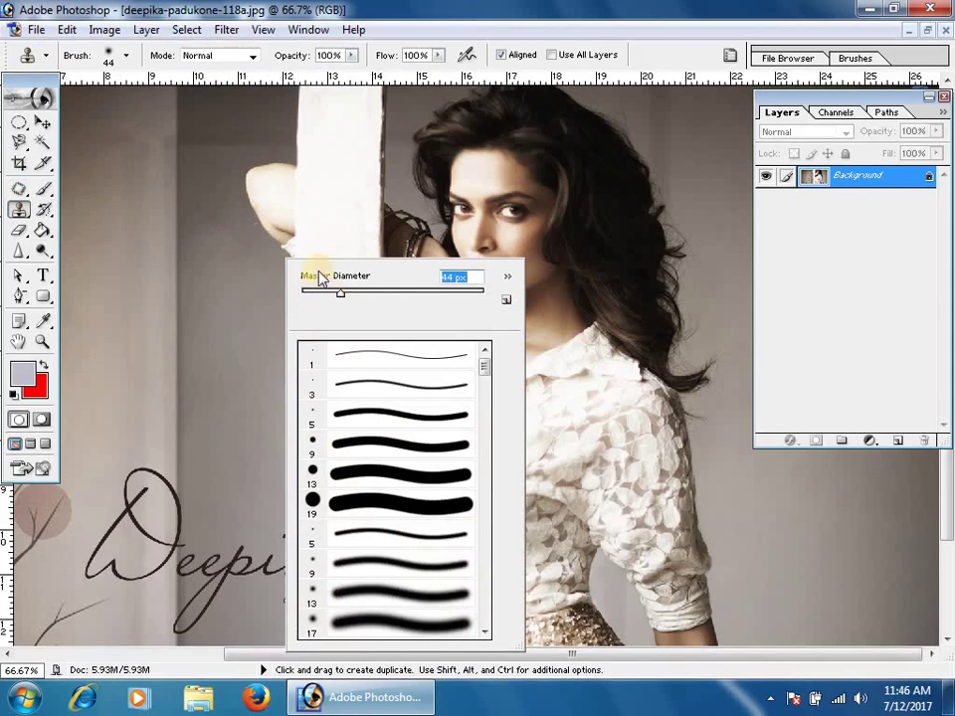
mouse_move(339, 294)
left_mouse_down()
mouse_move(376, 296)
mouse_move(361, 295)
left_mouse_up()
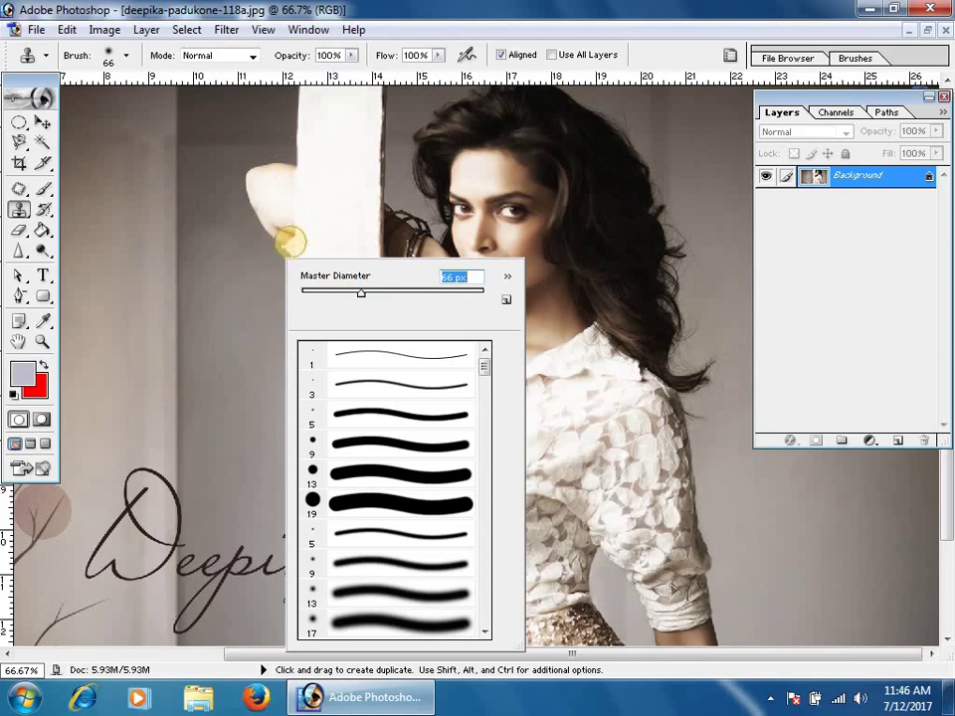
left_click(366, 86)
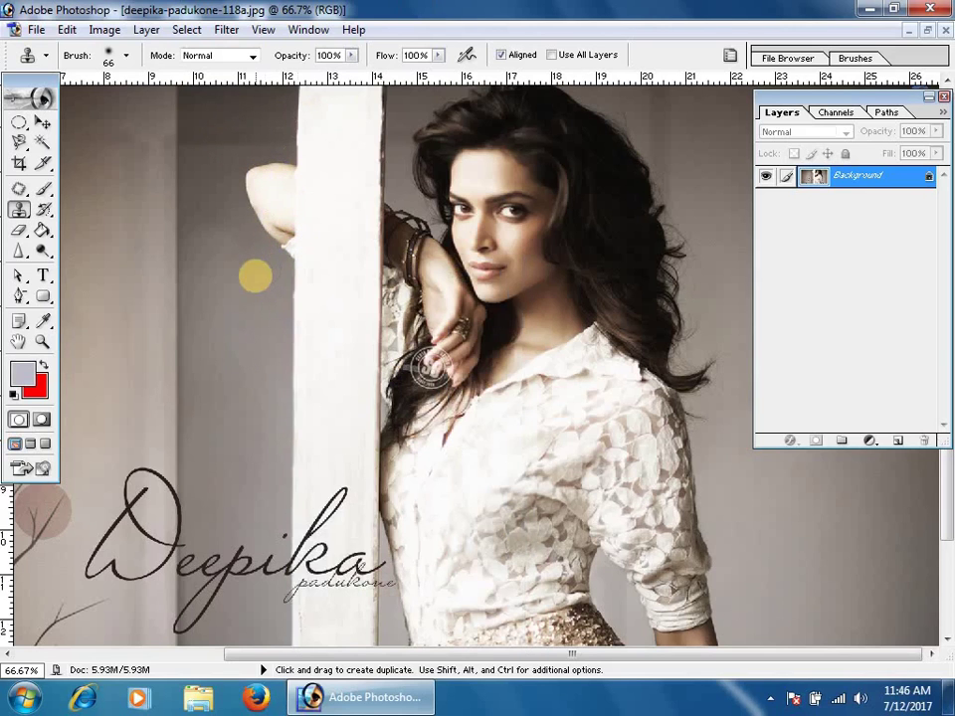
Clone the grey wall over the woman's elbow beside the white pillar and rebuild the pillar's edge from its clean lower part.
key("alt")
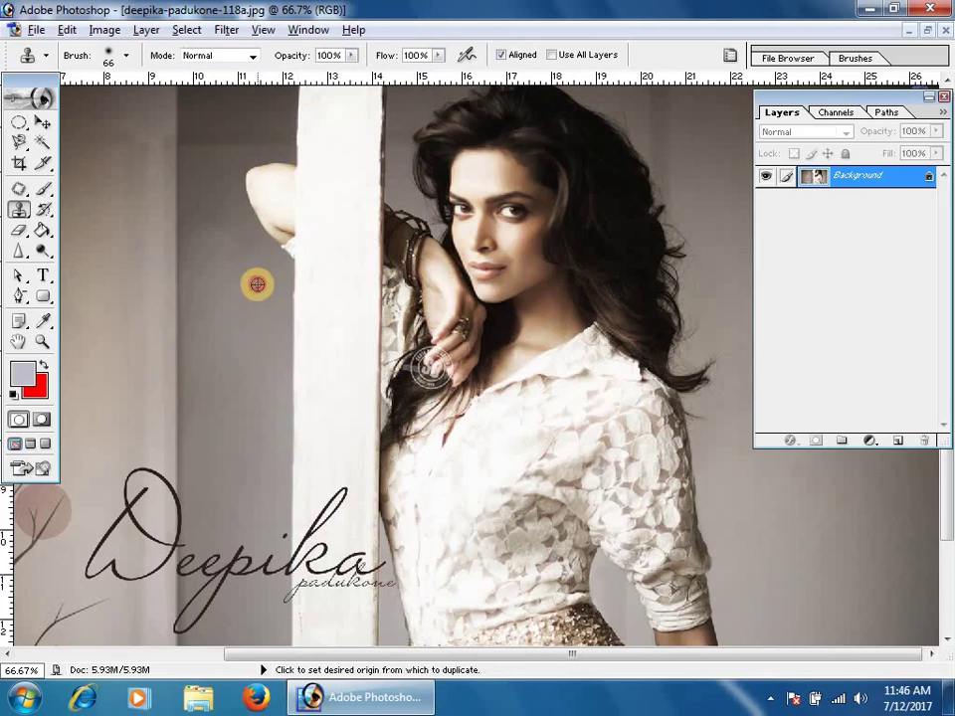
left_click(256, 285, "alt")
mouse_move(250, 170)
left_mouse_down()
mouse_move(251, 240)
mouse_move(232, 165)
mouse_move(249, 178)
mouse_move(252, 215)
mouse_move(246, 178)
mouse_move(246, 236)
mouse_move(245, 218)
mouse_move(232, 230)
mouse_move(241, 233)
mouse_move(255, 188)
mouse_move(257, 153)
mouse_move(262, 177)
mouse_move(261, 159)
mouse_move(279, 177)
mouse_move(278, 168)
mouse_move(268, 216)
mouse_move(276, 252)
mouse_move(278, 185)
left_mouse_up()
key("alt")
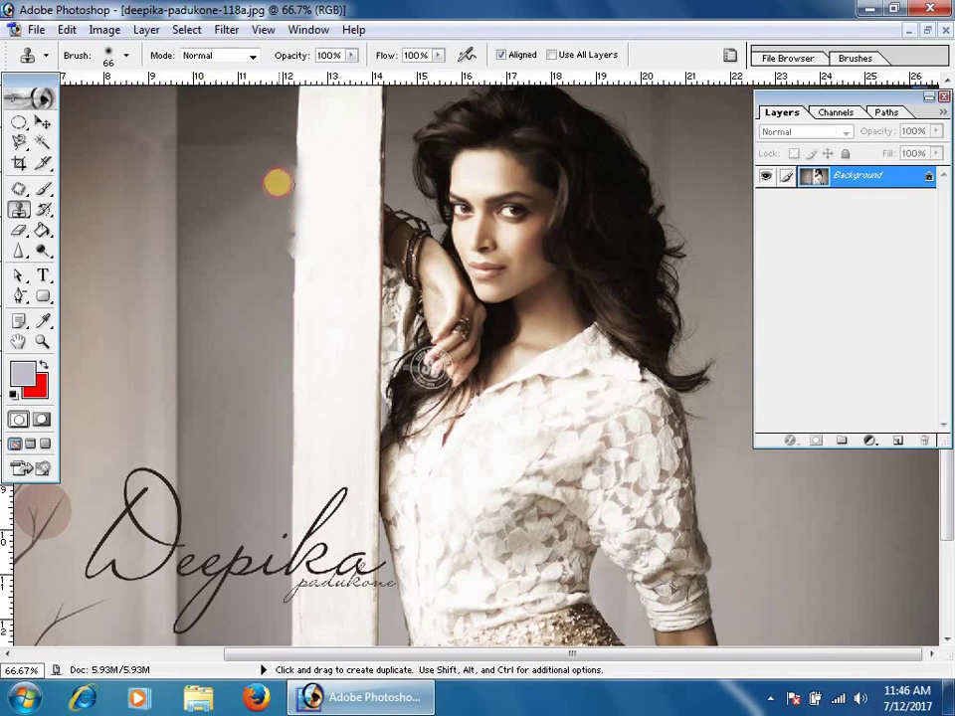
left_click_drag(293, 321, 296, 155)
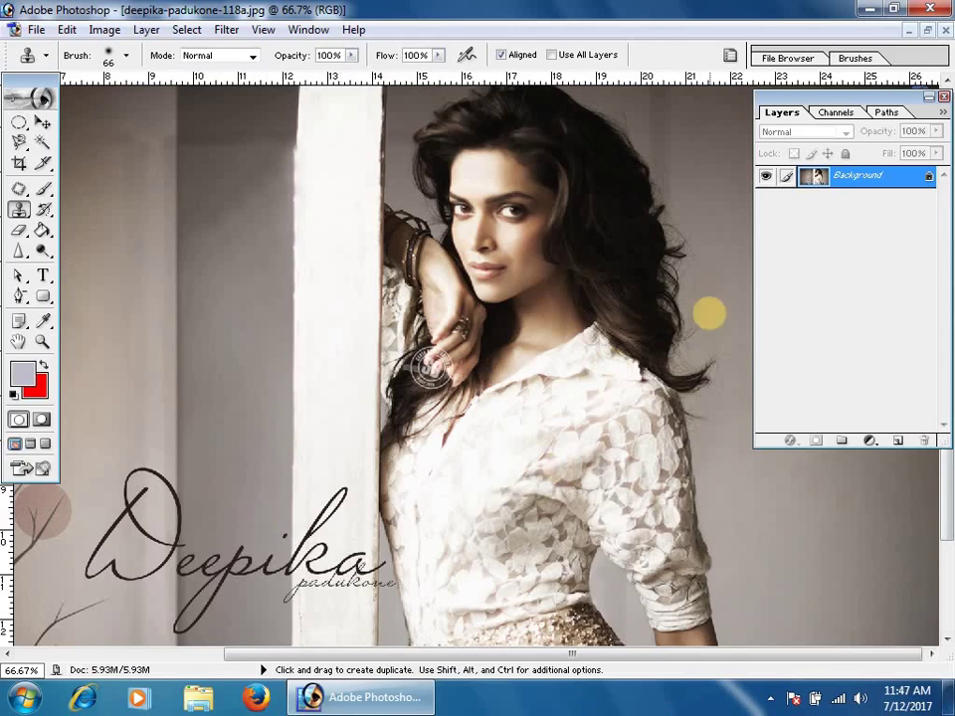
Sample the grey background beside the woman's hair and clone it over the loose outer curls to trim the hair down to the shoulder.
key("space")
left_click_drag(597, 314, 496, 299)
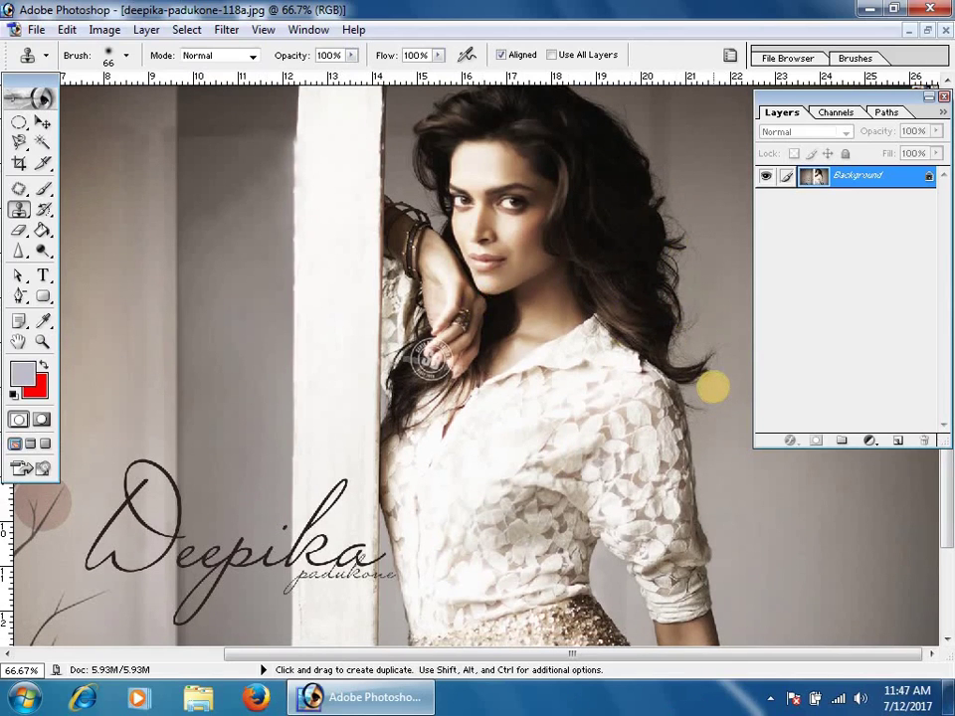
key("alt")
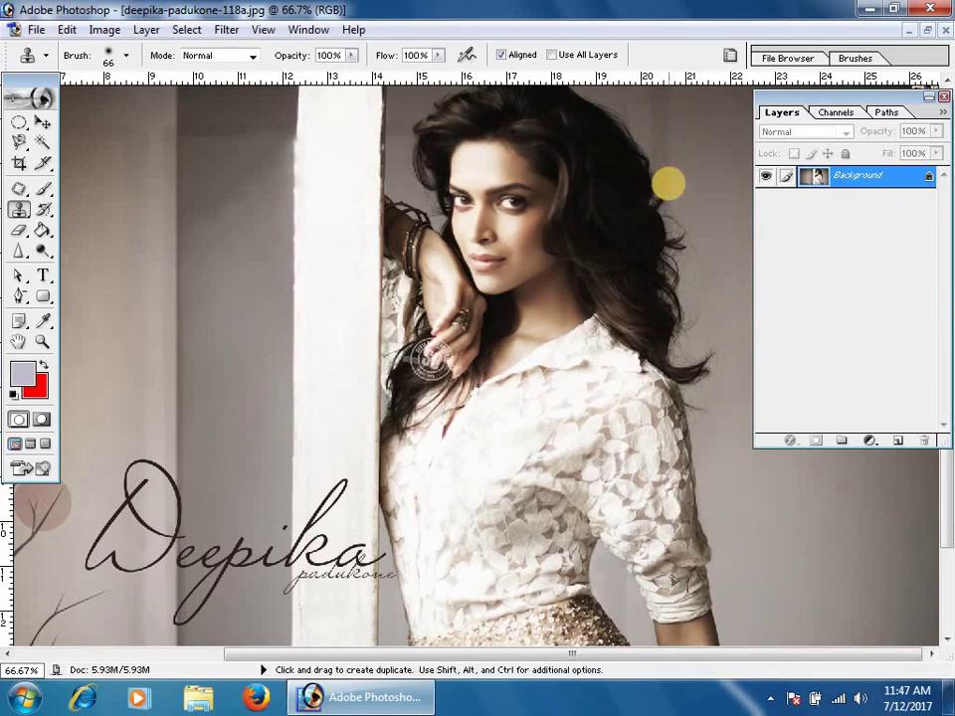
key("alt")
left_click(666, 154, "alt")
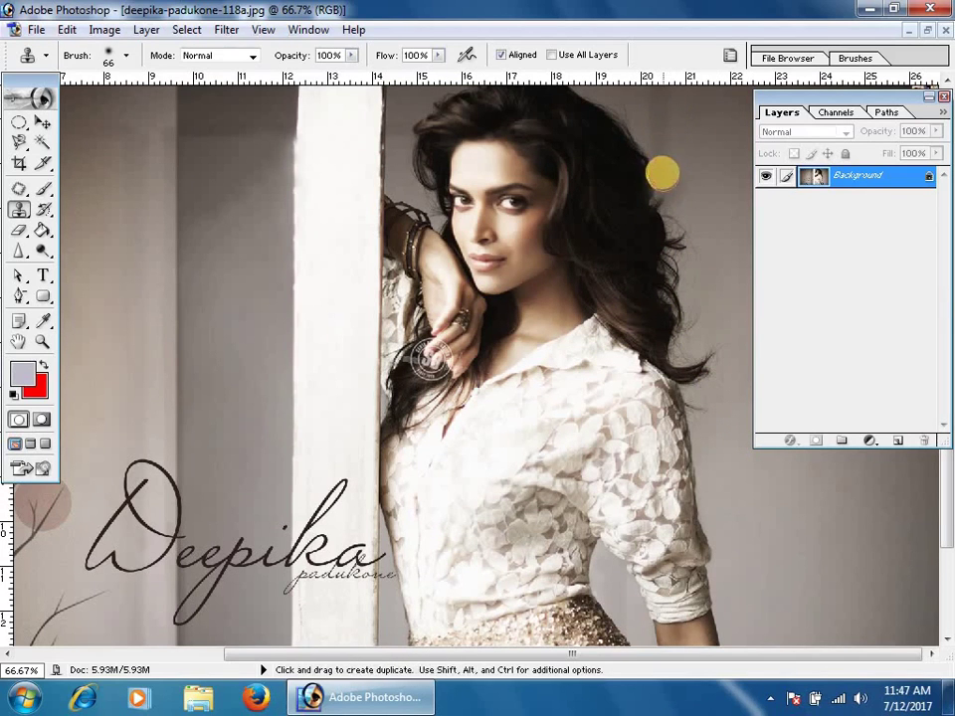
mouse_move(680, 254)
left_mouse_down()
mouse_move(679, 314)
mouse_move(671, 276)
mouse_move(710, 400)
mouse_move(709, 384)
mouse_move(699, 364)
mouse_move(705, 416)
mouse_move(680, 342)
mouse_move(683, 262)
mouse_move(667, 206)
mouse_move(676, 296)
mouse_move(700, 217)
left_mouse_up()
key("alt")
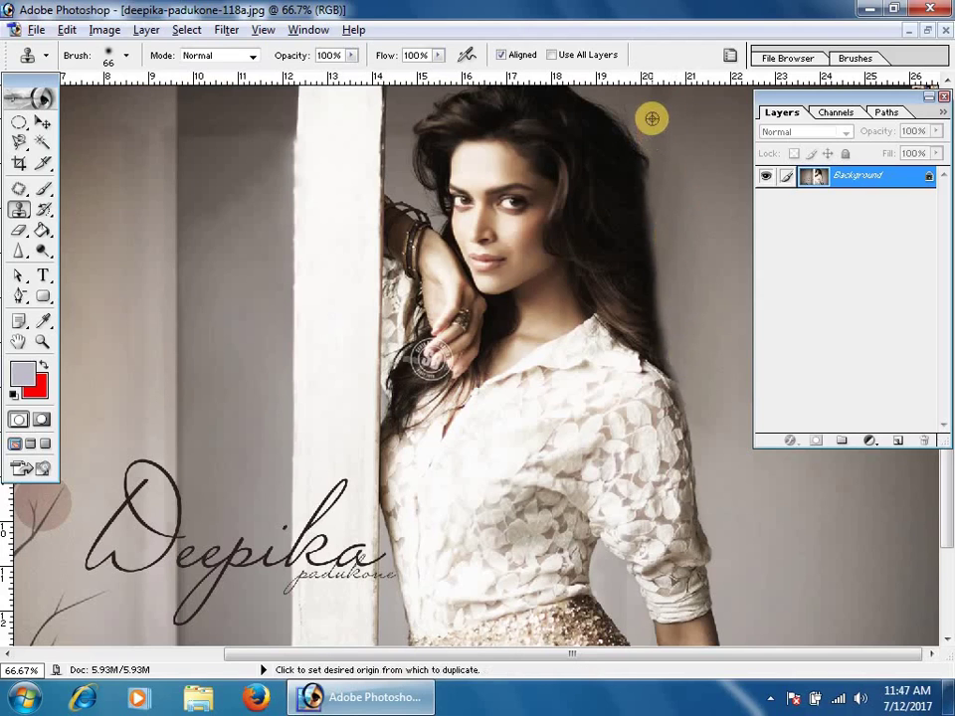
left_click_drag(659, 143, 639, 313)
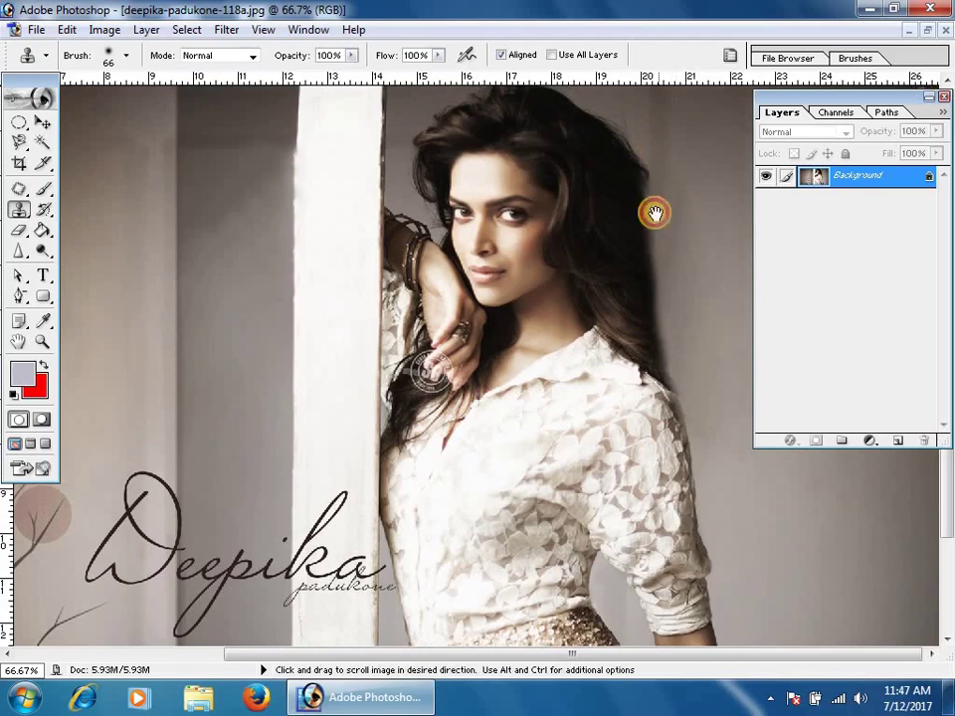
Clone the grey background over the outer edge of the woman's upper hair to smooth its outline from crown to cheek level.
key("alt")
left_click(624, 183, "alt")
mouse_move(635, 143)
left_mouse_down()
mouse_move(654, 192)
mouse_move(626, 111)
left_mouse_up()
left_click_drag(636, 174, 668, 249)
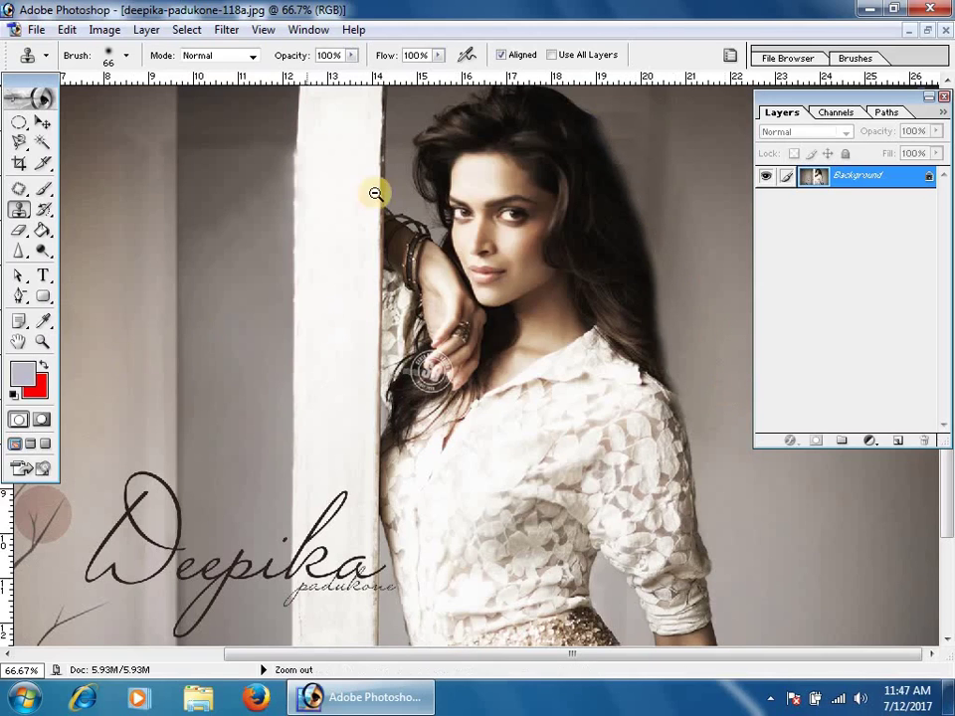
left_click(467, 281, "alt")
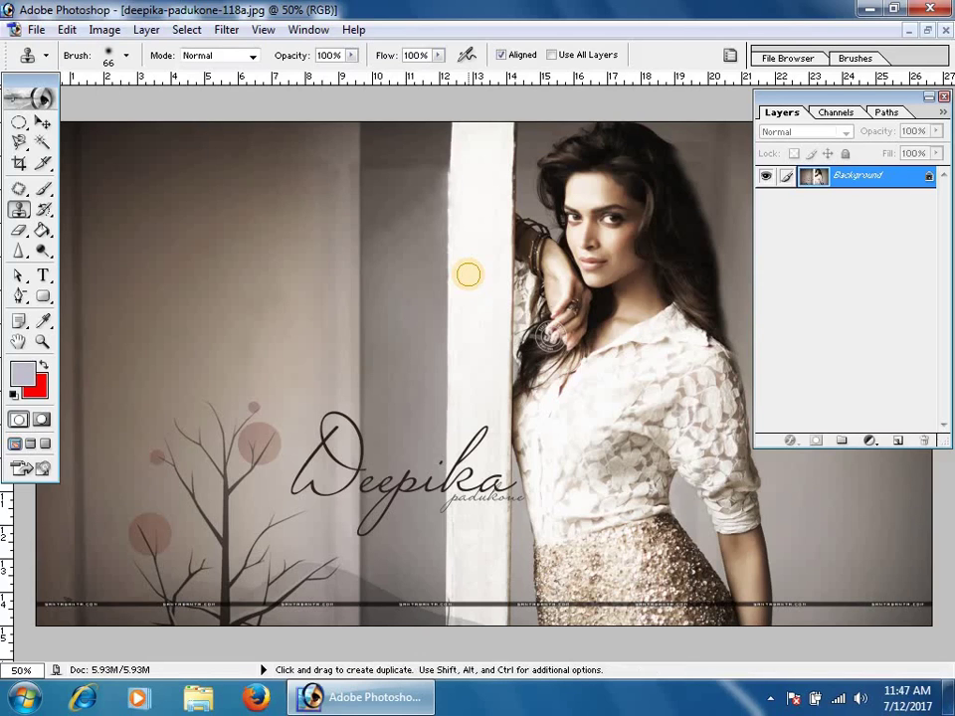
Switch to the Pattern Stamp tool and choose the yellow flower pattern for it.
left_click(17, 210)
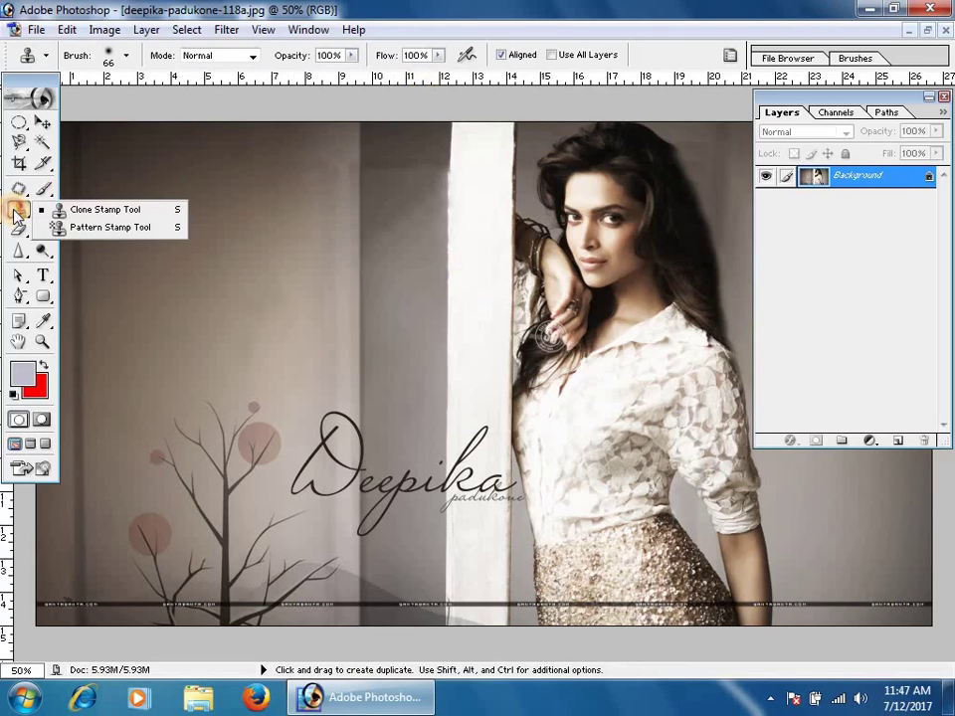
left_click(134, 228)
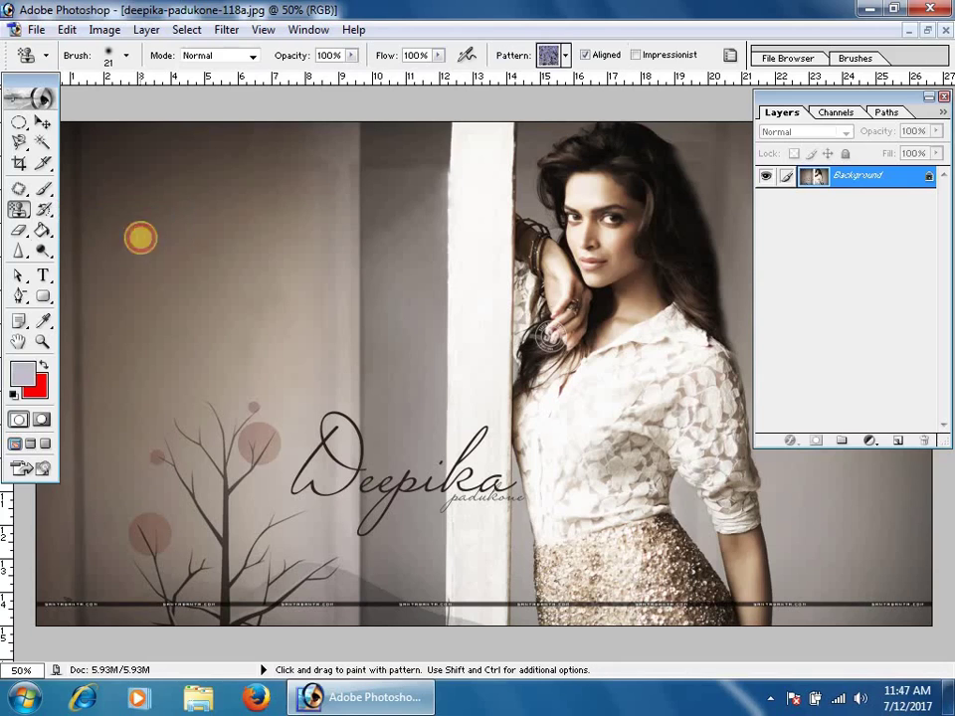
left_click(563, 57)
left_click(557, 95)
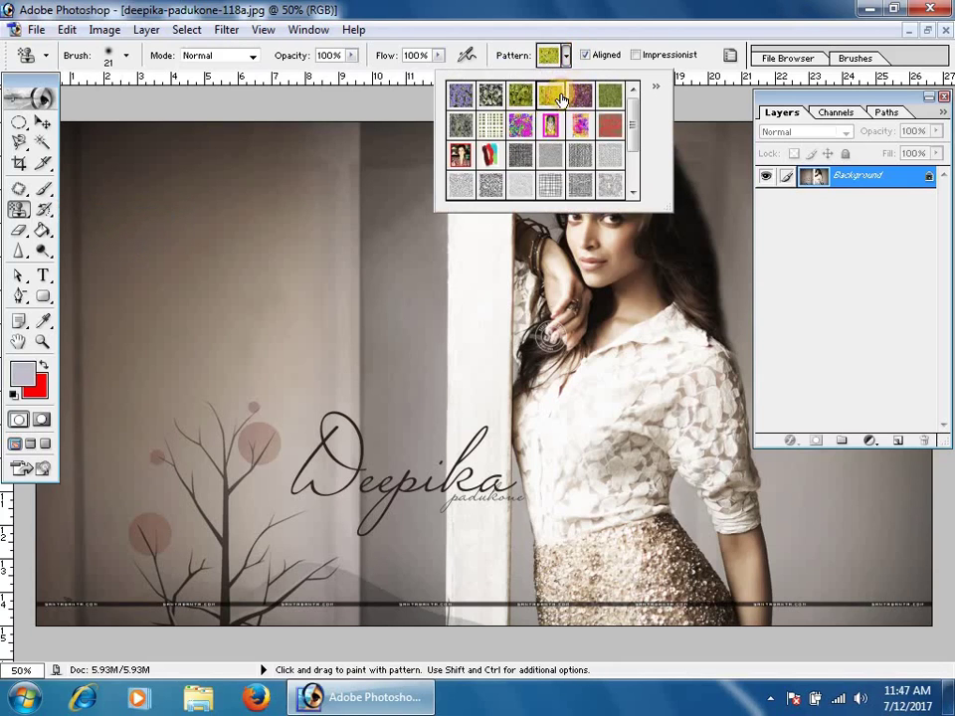
double_click(567, 12)
left_click(653, 322)
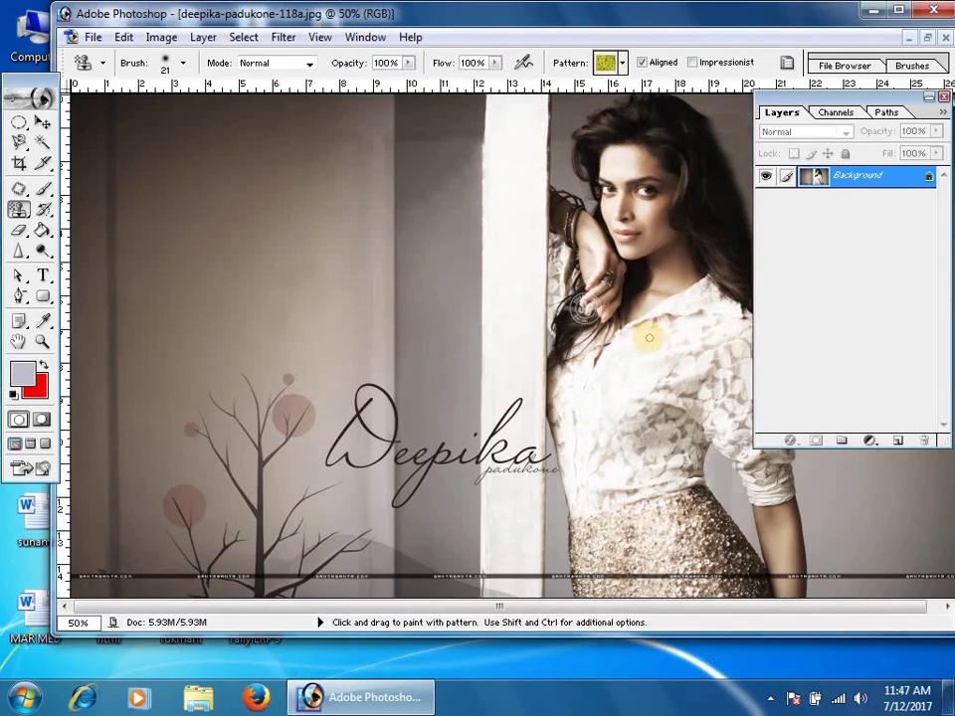
left_click(898, 10)
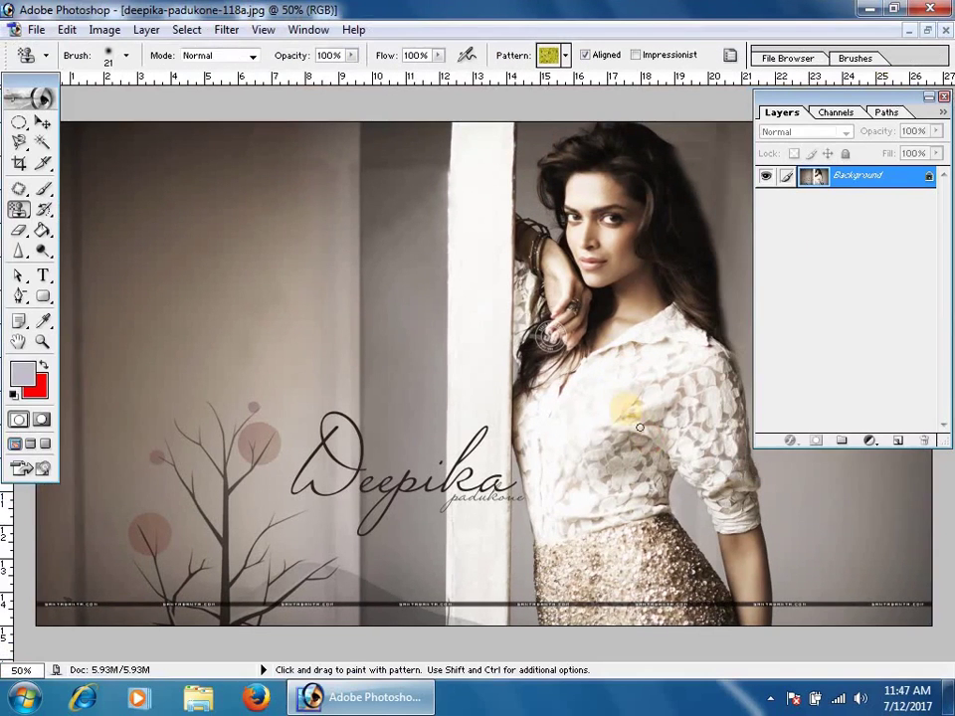
Try painting the flower pattern over the white blouse with a 53 px brush at 100% opacity, and undo it.
right_click(594, 397)
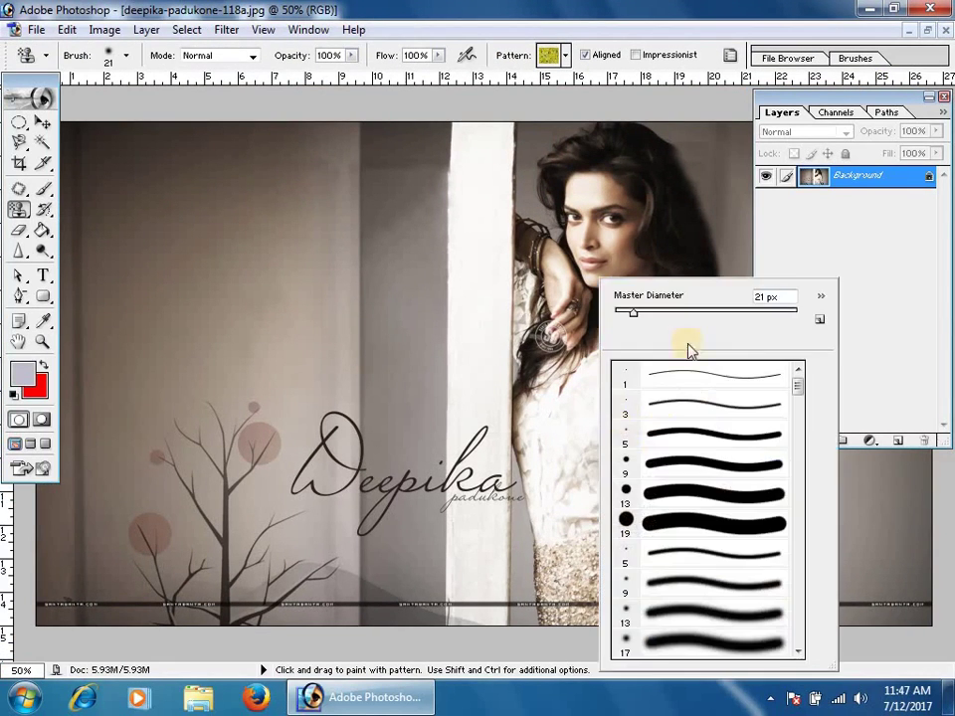
left_click_drag(637, 318, 660, 314)
key("Return")
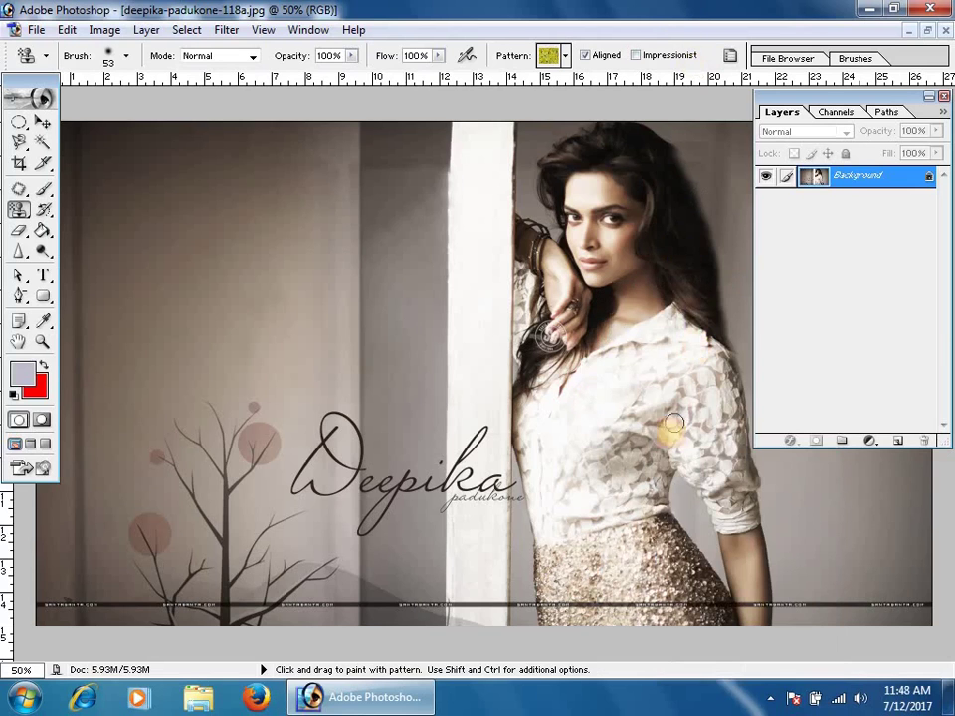
mouse_move(673, 315)
left_mouse_down()
mouse_move(641, 372)
mouse_move(588, 393)
mouse_move(628, 344)
mouse_move(668, 321)
mouse_move(654, 318)
mouse_move(606, 367)
mouse_move(627, 356)
mouse_move(622, 378)
mouse_move(675, 375)
mouse_move(635, 436)
mouse_move(675, 401)
mouse_move(689, 362)
mouse_move(681, 365)
mouse_move(701, 343)
mouse_move(687, 356)
mouse_move(688, 343)
mouse_move(676, 348)
mouse_move(695, 345)
mouse_move(760, 512)
mouse_move(716, 525)
mouse_move(708, 484)
mouse_move(716, 467)
mouse_move(735, 504)
mouse_move(730, 481)
mouse_move(668, 456)
mouse_move(675, 441)
mouse_move(723, 444)
mouse_move(717, 458)
mouse_move(693, 468)
mouse_move(699, 425)
mouse_move(667, 423)
mouse_move(696, 394)
mouse_move(716, 409)
mouse_move(732, 380)
mouse_move(713, 340)
mouse_move(670, 318)
mouse_move(712, 424)
mouse_move(629, 410)
mouse_move(632, 496)
mouse_move(673, 415)
mouse_move(677, 456)
mouse_move(664, 506)
mouse_move(641, 455)
mouse_move(637, 494)
mouse_move(615, 473)
mouse_move(609, 499)
mouse_move(637, 530)
mouse_move(611, 495)
mouse_move(617, 471)
mouse_move(591, 497)
mouse_move(588, 475)
mouse_move(712, 431)
left_mouse_up()
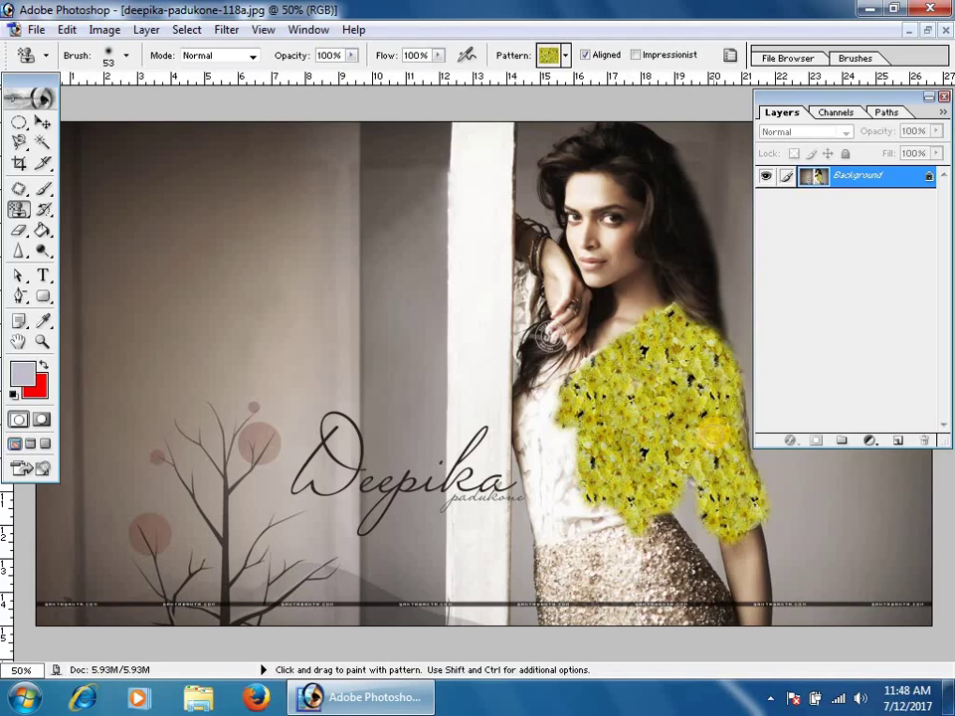
key("ctrl+z")
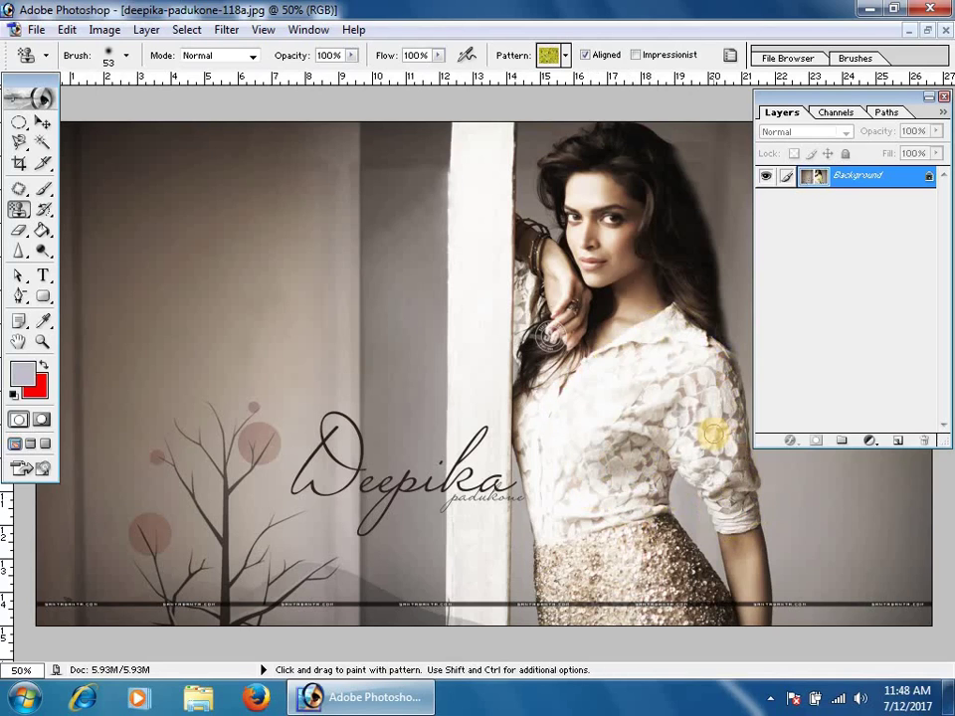
Set the Pattern Stamp's opacity to 49% and its brush master diameter to 65 px.
left_click(352, 56)
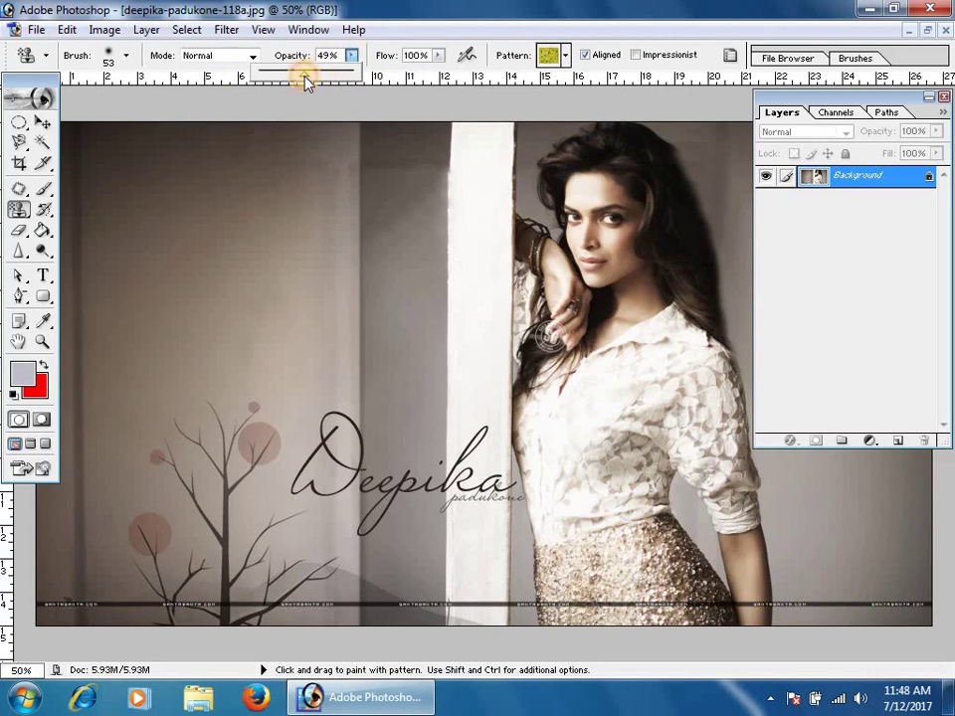
left_click(652, 416)
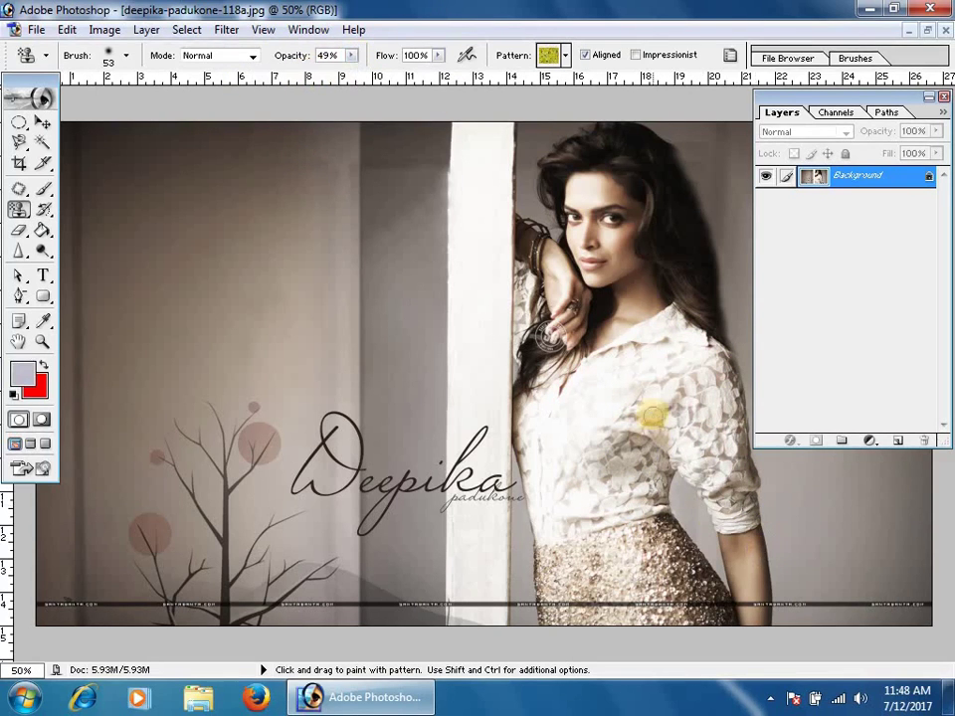
right_click(651, 416)
left_click_drag(736, 316, 736, 316)
Paint the semi-transparent yellow flower pattern over the blouse's body and sleeve.
mouse_move(635, 398)
left_mouse_down()
mouse_move(652, 363)
mouse_move(628, 455)
mouse_move(659, 430)
mouse_move(591, 476)
mouse_move(616, 432)
mouse_move(607, 476)
mouse_move(655, 484)
mouse_move(654, 506)
mouse_move(560, 522)
mouse_move(606, 515)
mouse_move(547, 537)
mouse_move(527, 390)
mouse_move(590, 375)
mouse_move(544, 447)
mouse_move(557, 396)
mouse_move(537, 415)
mouse_move(590, 434)
mouse_move(541, 538)
mouse_move(565, 493)
mouse_move(561, 440)
mouse_move(572, 450)
mouse_move(629, 405)
mouse_move(635, 389)
mouse_move(604, 365)
mouse_move(583, 372)
mouse_move(629, 360)
mouse_move(676, 315)
mouse_move(625, 348)
mouse_move(665, 327)
mouse_move(659, 367)
mouse_move(696, 329)
mouse_move(717, 368)
left_mouse_up()
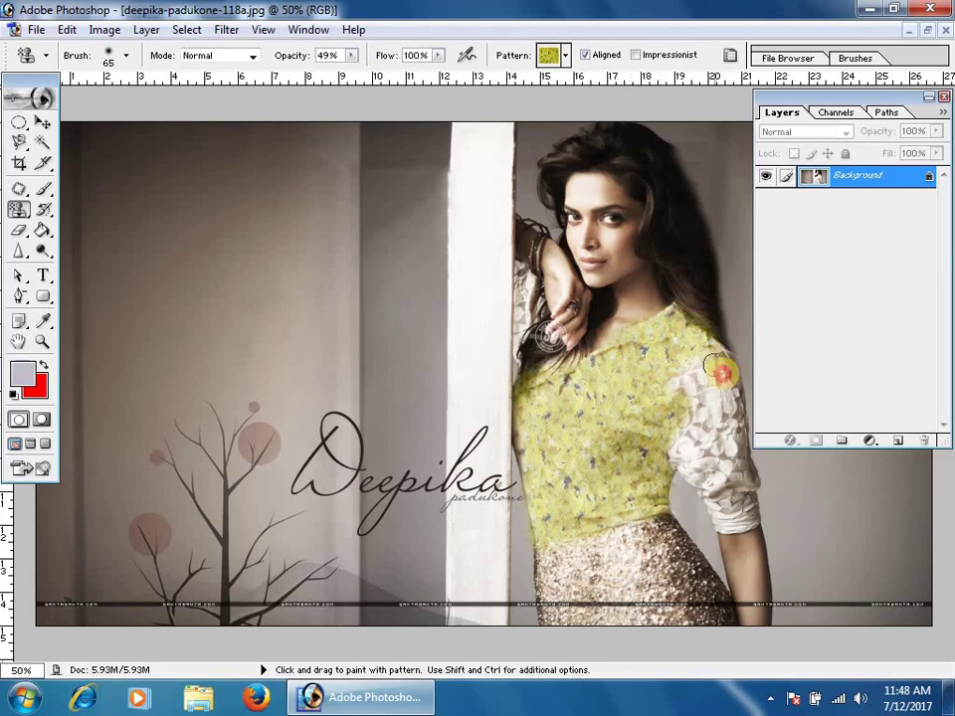
mouse_move(746, 517)
left_mouse_down()
mouse_move(685, 455)
mouse_move(699, 483)
mouse_move(721, 437)
mouse_move(712, 395)
mouse_move(727, 483)
mouse_move(697, 364)
mouse_move(658, 425)
mouse_move(693, 401)
mouse_move(675, 452)
mouse_move(707, 367)
mouse_move(631, 408)
mouse_move(708, 324)
left_mouse_up()
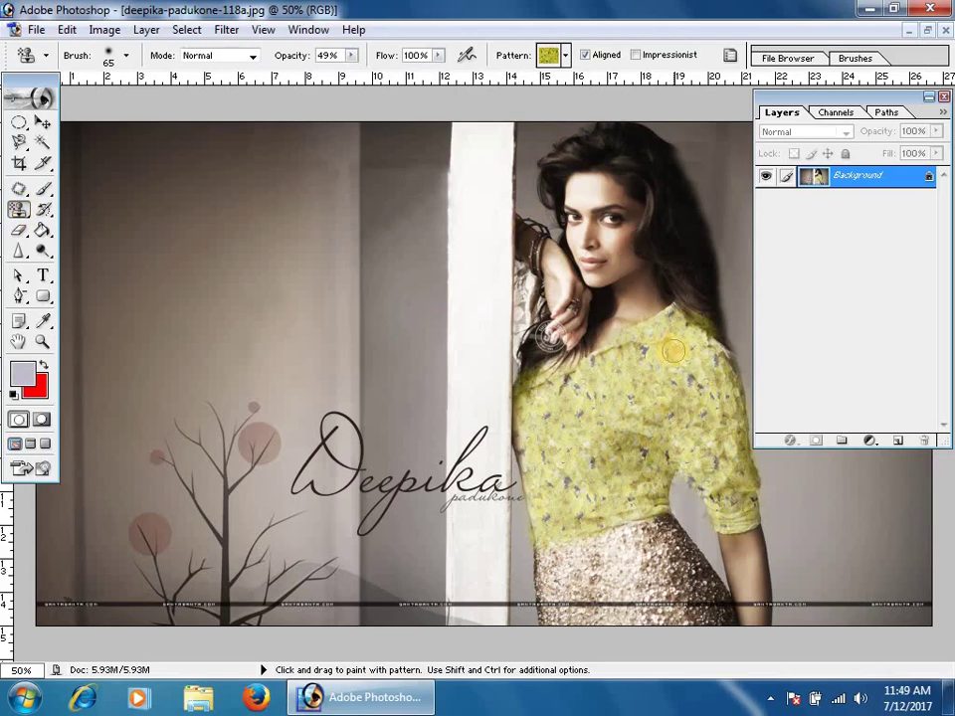
left_click_drag(672, 350, 735, 462)
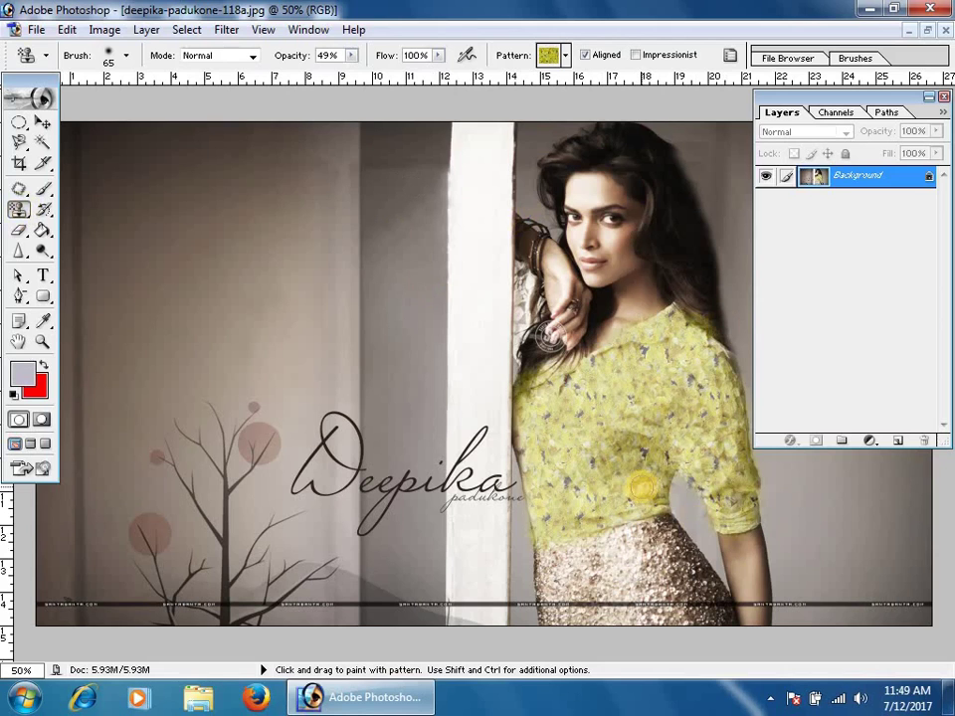
Try painting the pattern past the blouse onto the pillar and along the inner sleeve edge, and undo the pattern strokes.
mouse_move(559, 368)
left_mouse_down()
mouse_move(584, 408)
mouse_move(574, 439)
mouse_move(527, 393)
mouse_move(542, 533)
mouse_move(519, 504)
mouse_move(520, 515)
mouse_move(534, 482)
mouse_move(519, 565)
mouse_move(476, 545)
mouse_move(473, 578)
mouse_move(494, 569)
mouse_move(523, 517)
left_mouse_up()
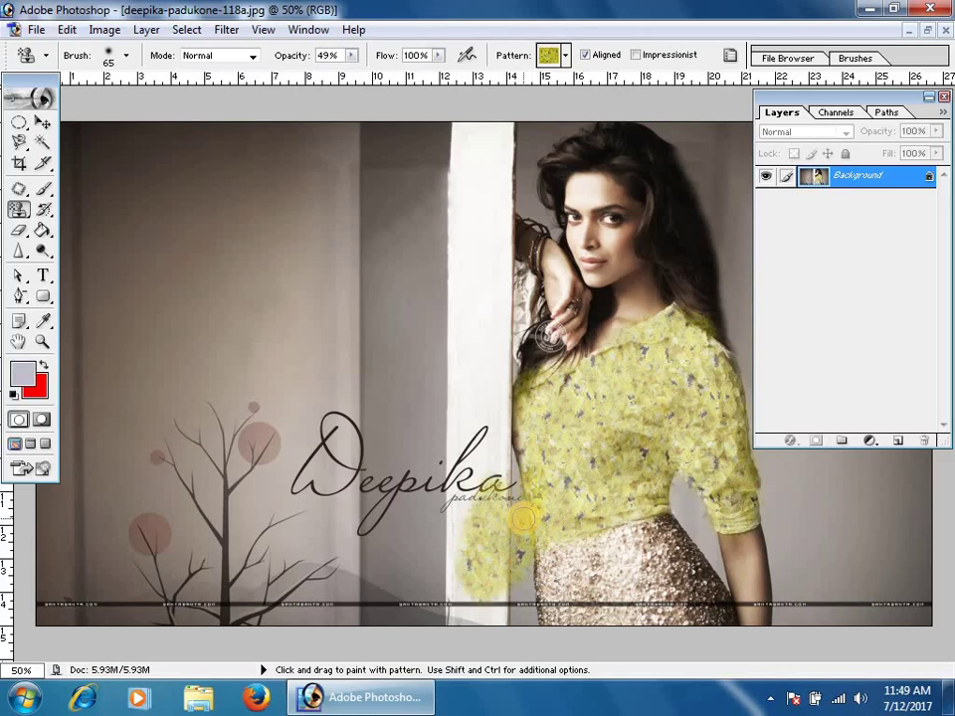
key("ctrl+z")
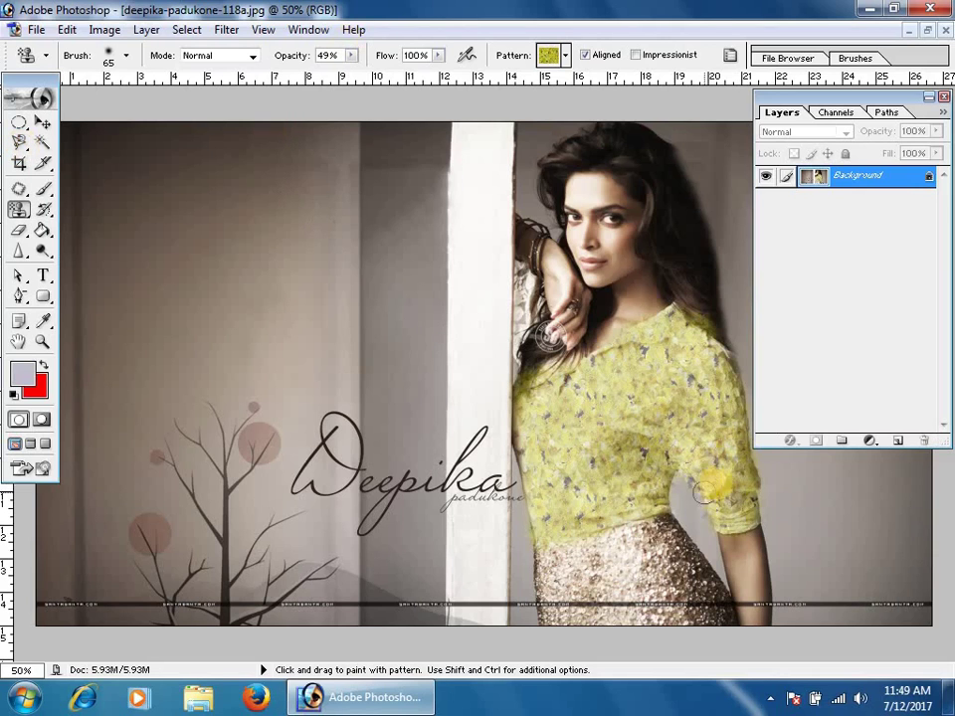
mouse_move(680, 454)
left_mouse_down()
mouse_move(695, 517)
mouse_move(718, 543)
left_mouse_up()
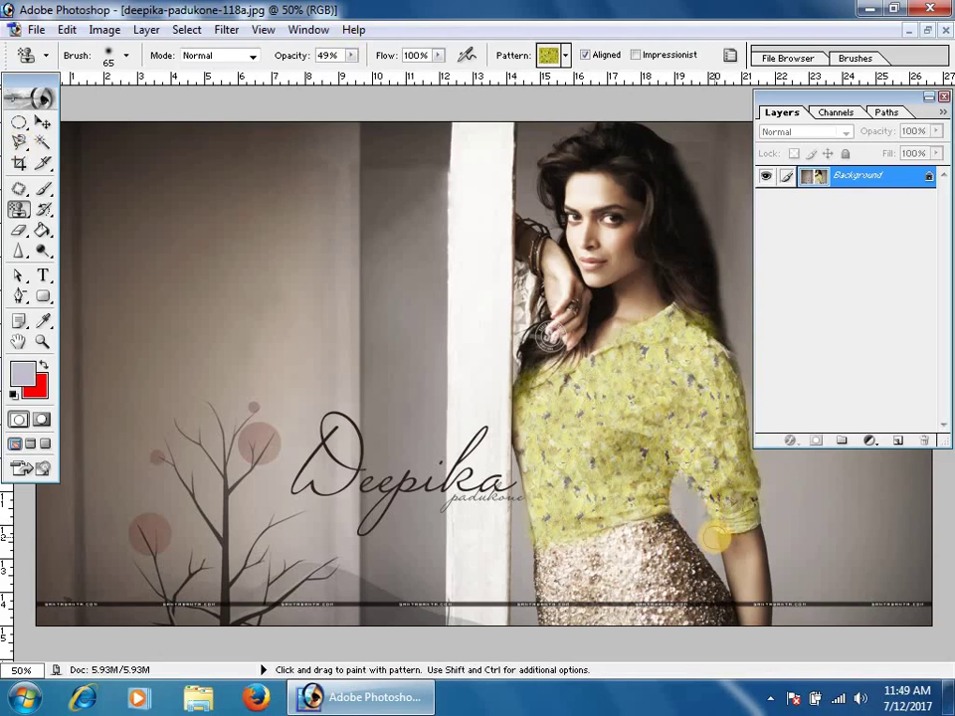
key("ctrl+z")
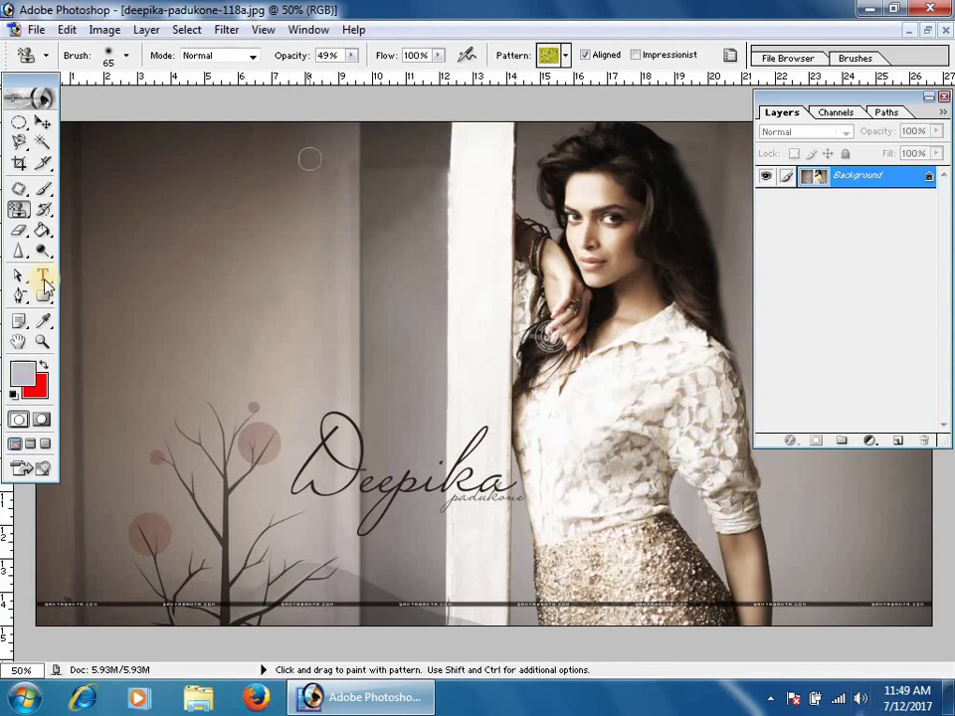
Select the blouse and its sleeve by tracing their outline with the Magnetic Lasso tool, using a 3 px feather.
left_click_drag(19, 142, 87, 164)
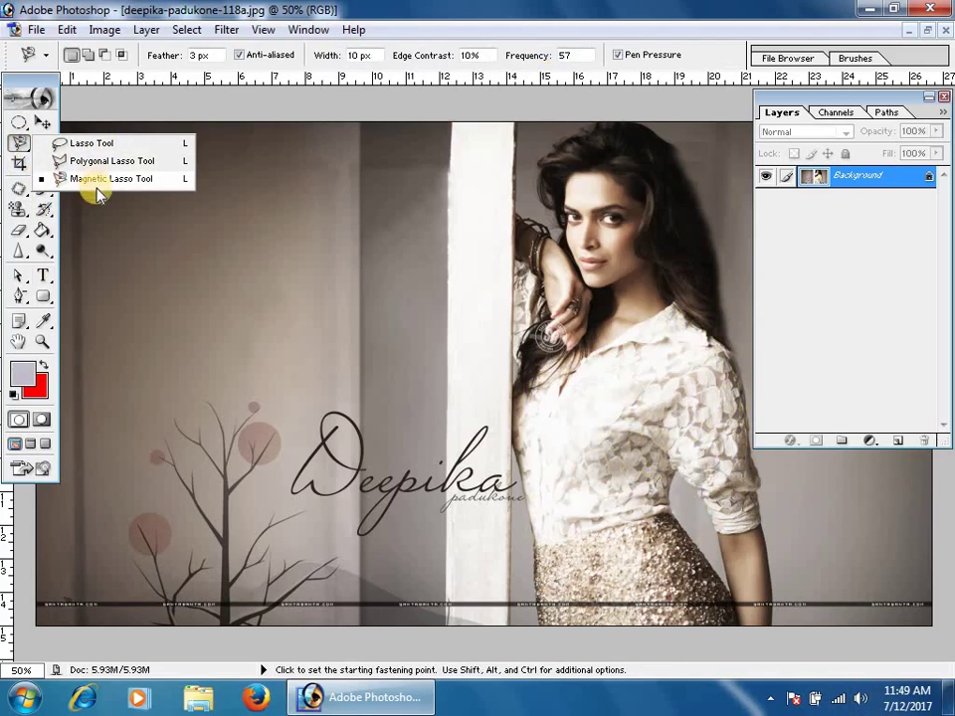
left_click(98, 180)
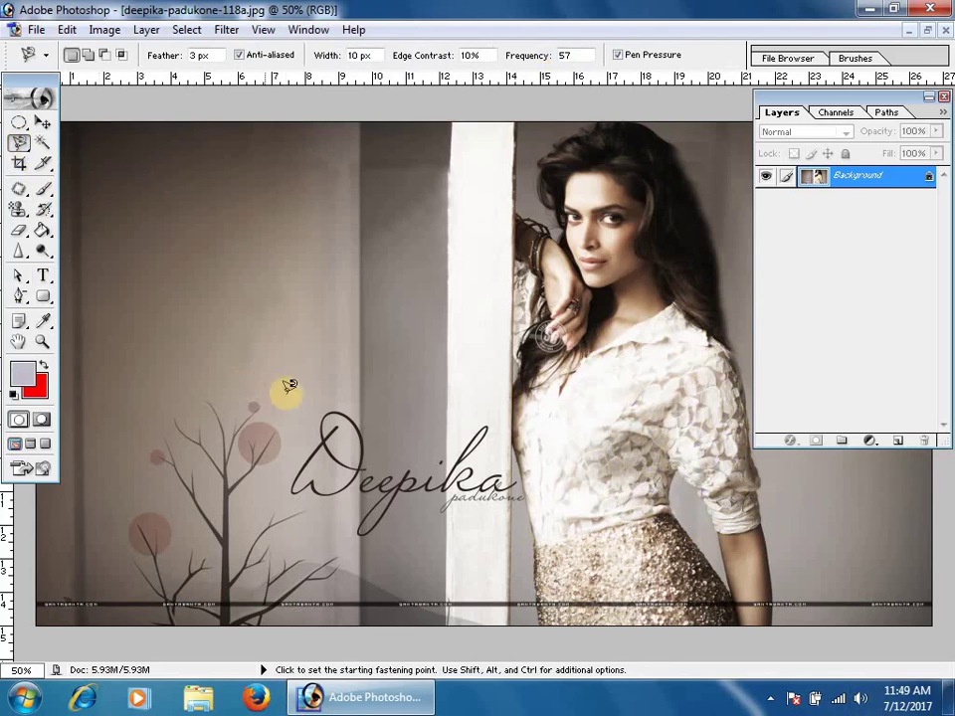
left_click(538, 535)
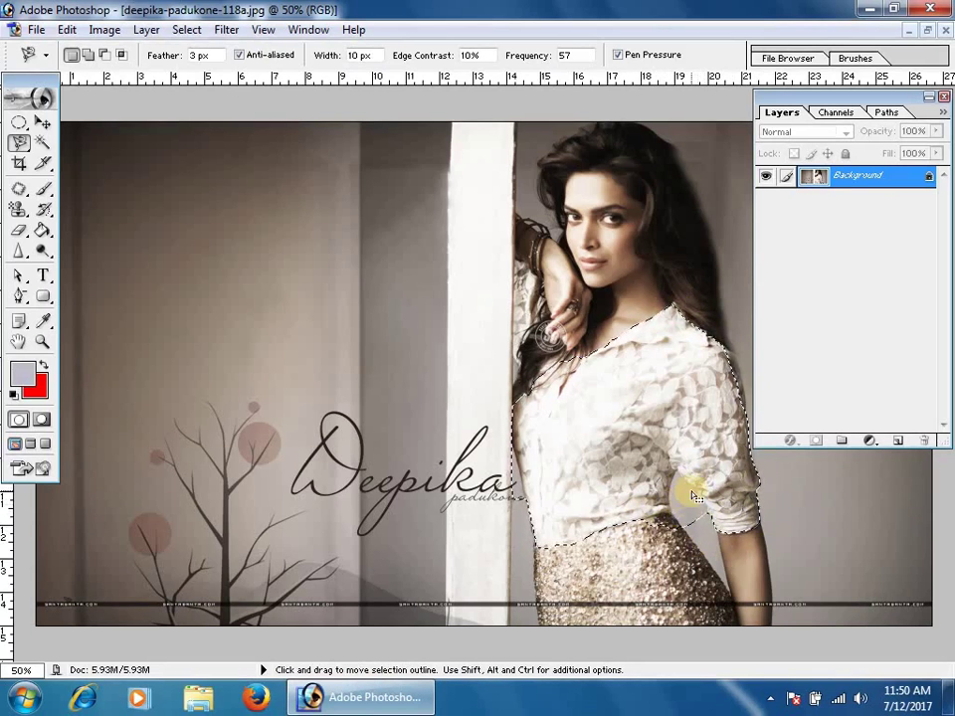
Paint the yellow flower pattern inside the blouse selection with the Pattern Stamp tool at 49% opacity, and deselect.
left_click(18, 210)
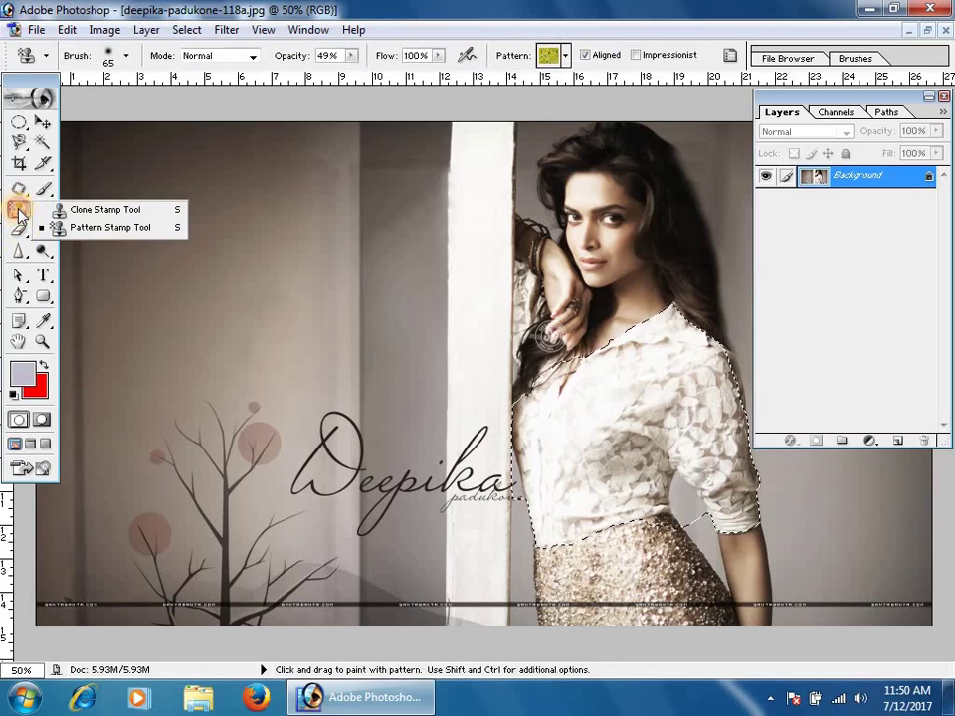
left_click(73, 228)
mouse_move(525, 489)
left_mouse_down()
mouse_move(599, 407)
mouse_move(676, 346)
left_mouse_up()
left_click_drag(733, 275, 667, 435)
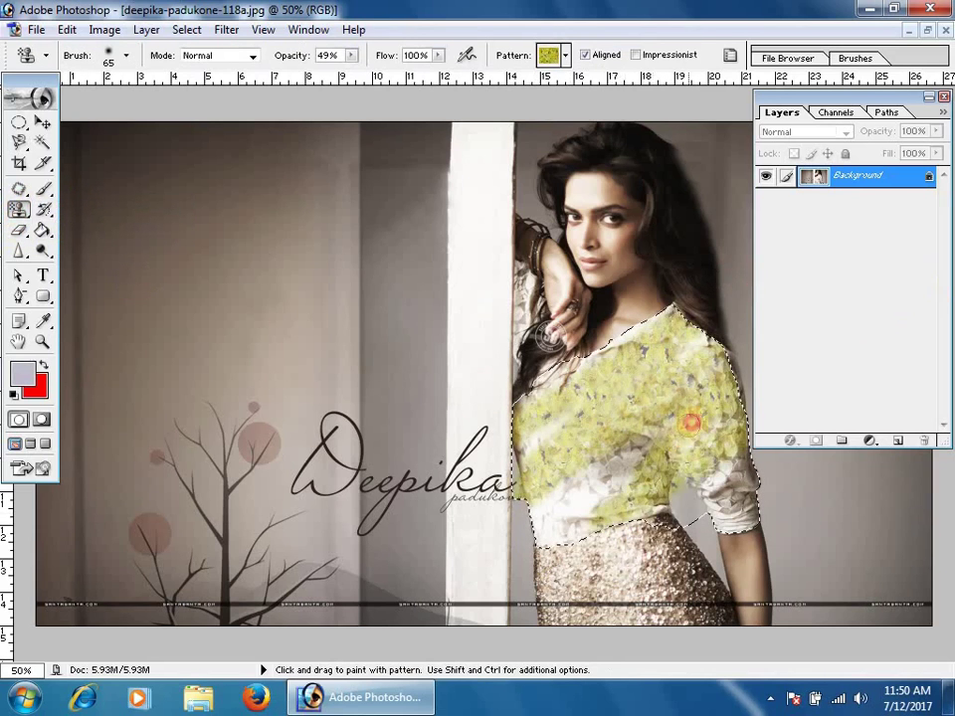
mouse_move(760, 244)
left_mouse_down()
mouse_move(686, 321)
mouse_move(713, 333)
mouse_move(727, 242)
left_mouse_up()
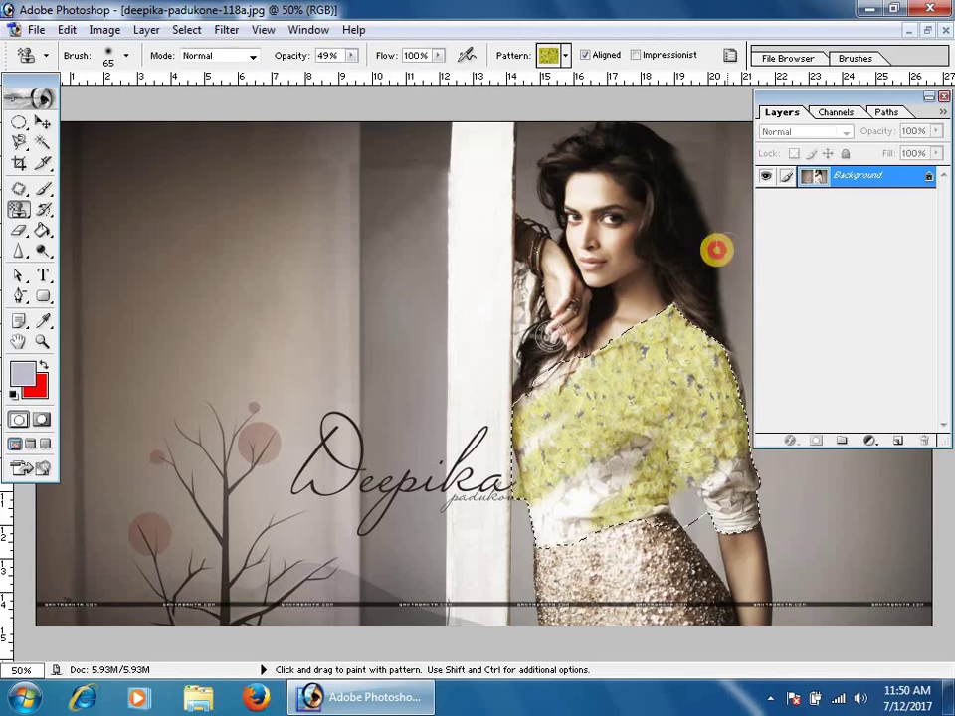
mouse_move(575, 469)
left_mouse_down()
mouse_move(568, 441)
mouse_move(657, 438)
mouse_move(587, 492)
mouse_move(597, 507)
mouse_move(662, 514)
mouse_move(496, 543)
mouse_move(533, 522)
left_mouse_up()
key("ctrl+d")
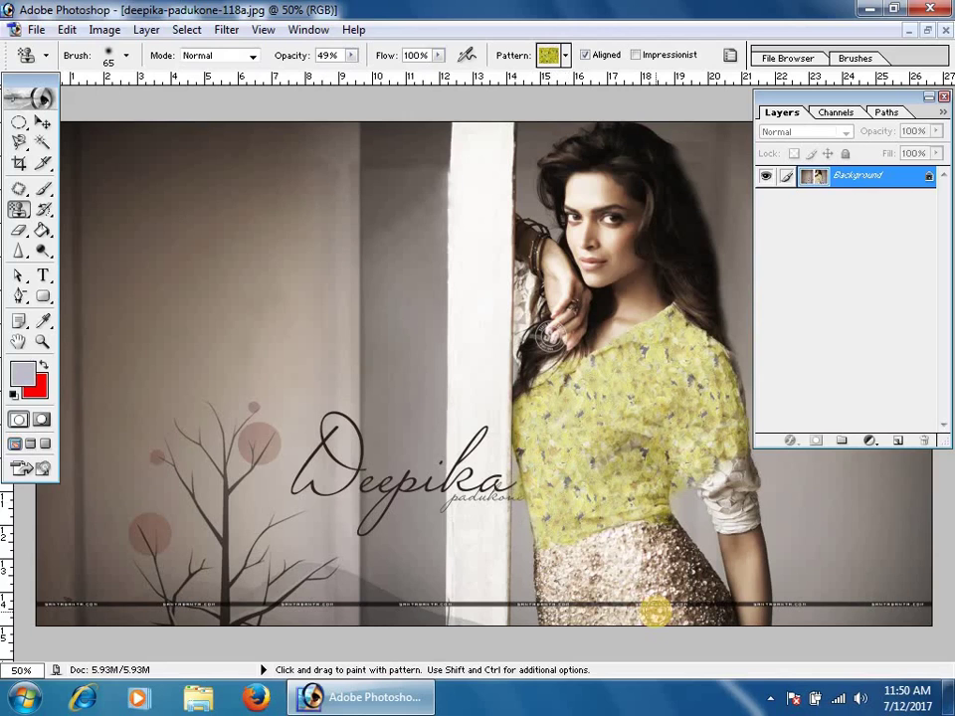
Step back through the history to undo the deselection, the pattern strokes on the blouse and the lasso selection.
key("ctrl+alt+z")
key("ctrl+alt+z")
key("ctrl+alt+z")
key("ctrl+alt+z")
key("ctrl+alt+z")
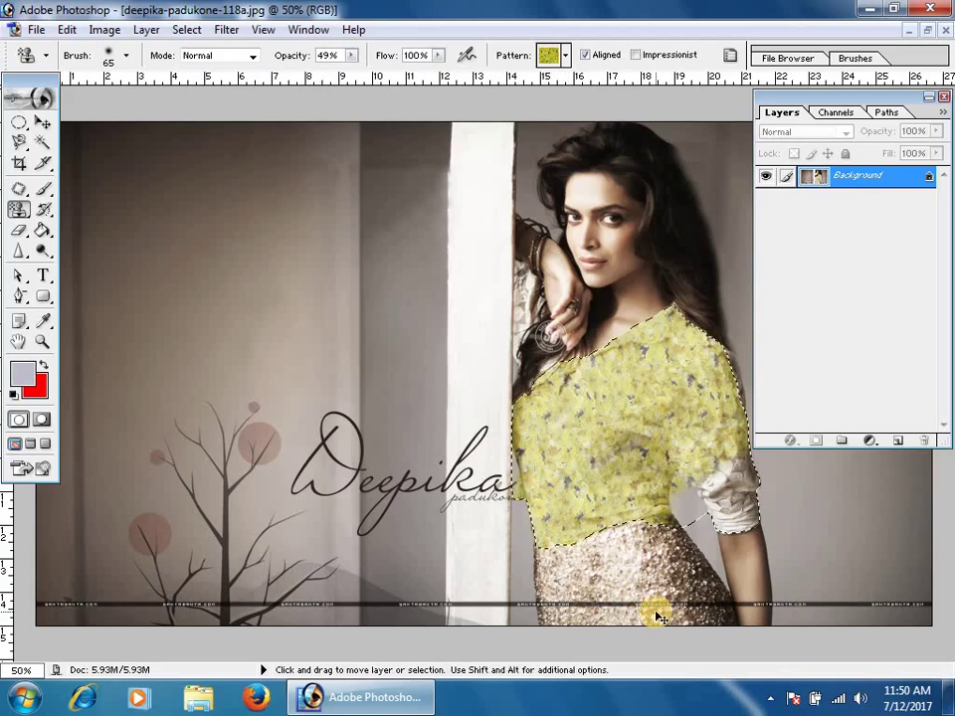
key("ctrl+alt+z")
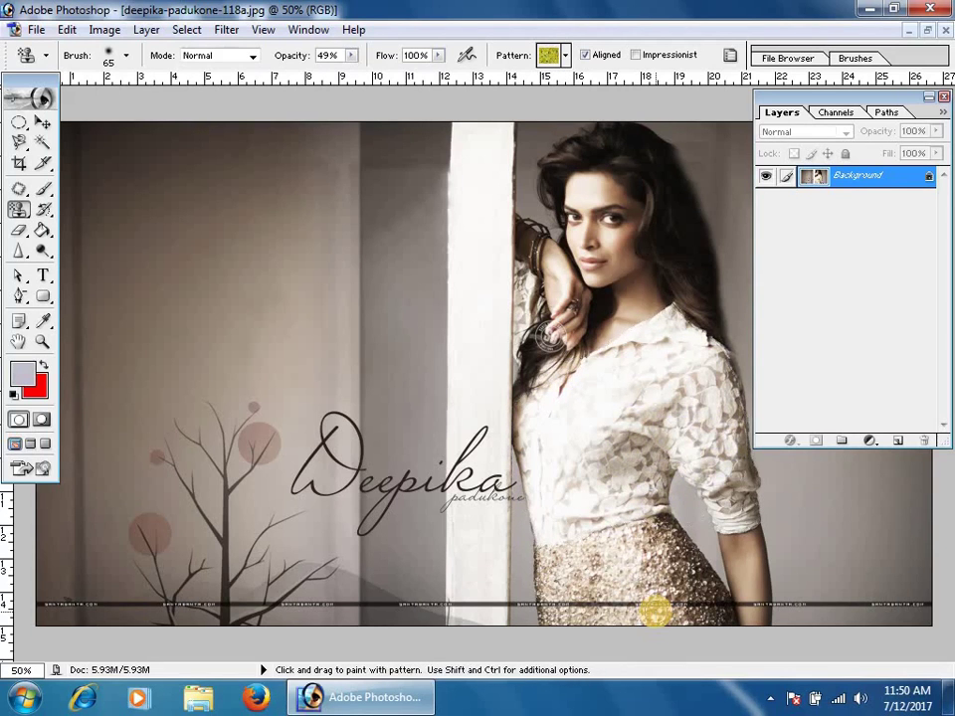